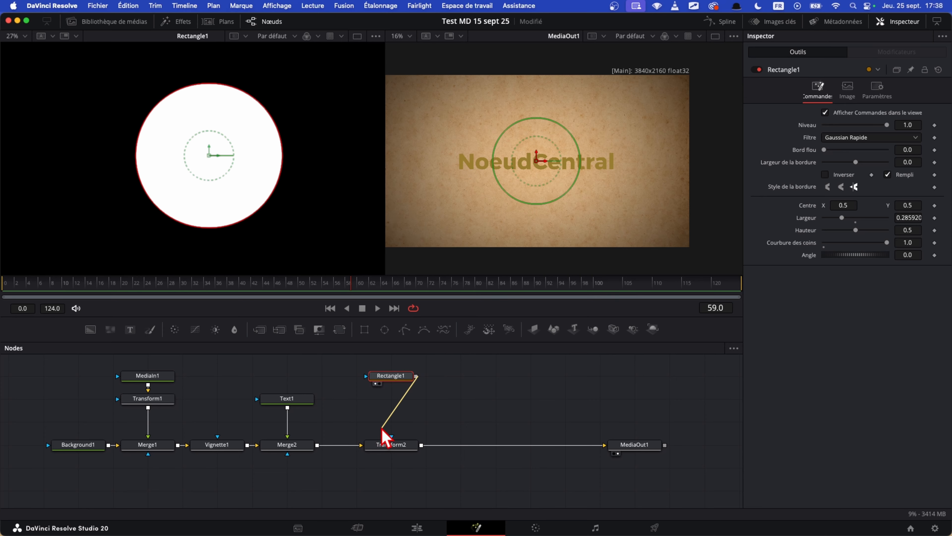
Connect Rectangle1 as the effect mask of Transform2 and set the transform's size to 2.02
{"action": "left_click_drag", "start_coordinate": [379, 375], "coordinate": [379, 420]}
{"action": "left_click", "coordinate": [395, 450]}
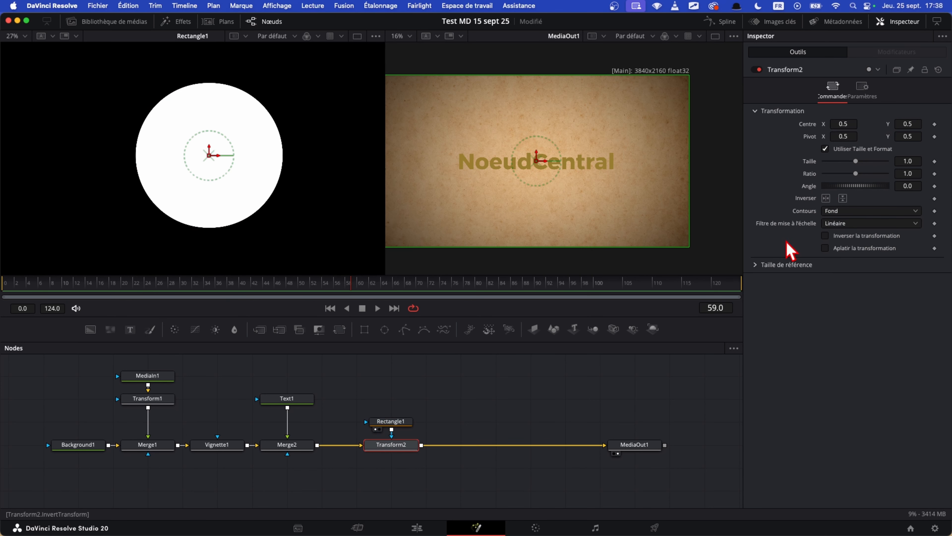
{"action": "left_click_drag", "start_coordinate": [855, 162], "coordinate": [864, 162]}
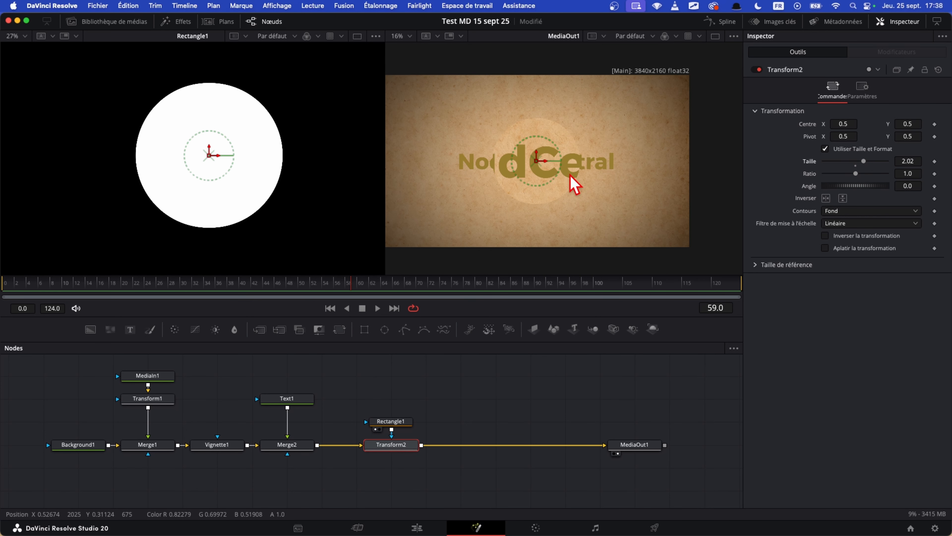
{"action": "key", "text": "ctrl+a"}
{"action": "left_click_drag", "start_coordinate": [517, 116], "coordinate": [597, 202]}
{"action": "left_click_drag", "start_coordinate": [629, 231], "coordinate": [572, 183]}
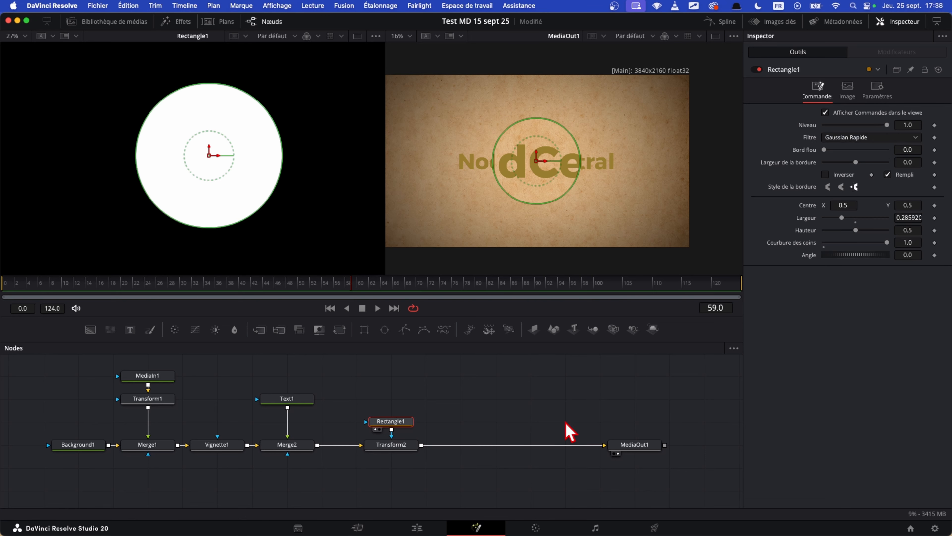
Space the Rectangle1 node above Transform2 and, in a single MediaOut1 viewer, move the mask across the title to a centre of about 0.389, 0.440
{"action": "left_click_drag", "start_coordinate": [403, 424], "coordinate": [404, 401]}
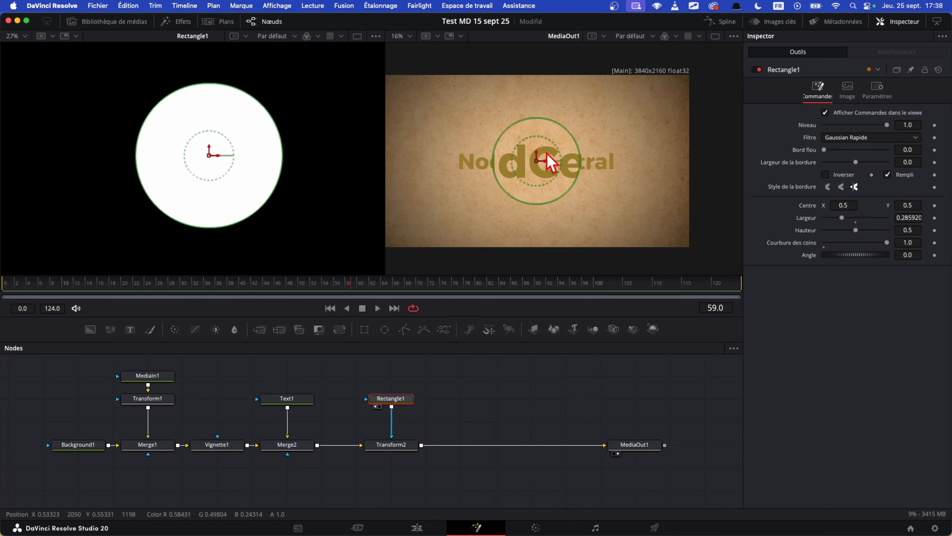
{"action": "left_click_drag", "start_coordinate": [535, 162], "coordinate": [397, 157]}
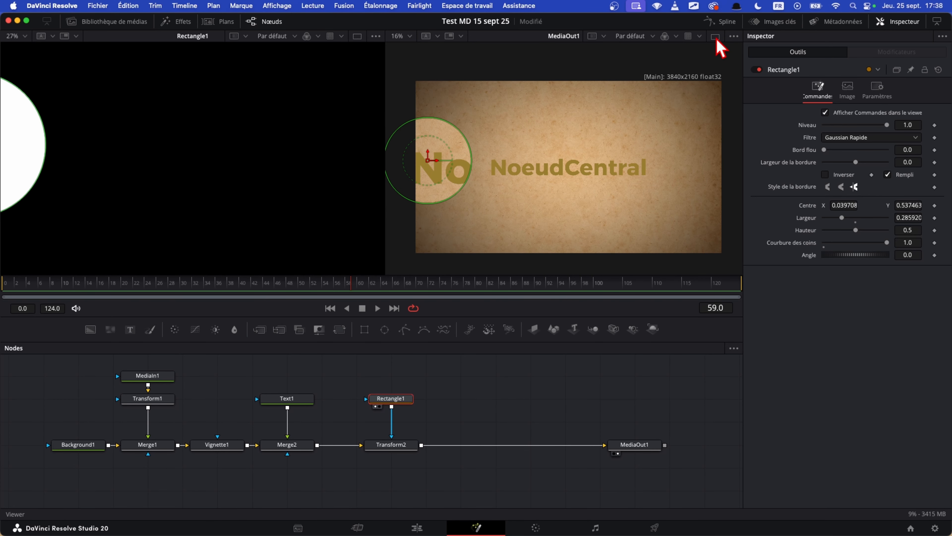
{"action": "left_click", "coordinate": [715, 36]}
{"action": "scroll", "coordinate": [313, 153], "scroll_direction": "up", "scroll_amount": 1}
{"action": "left_click_drag", "start_coordinate": [241, 165], "coordinate": [578, 170]}
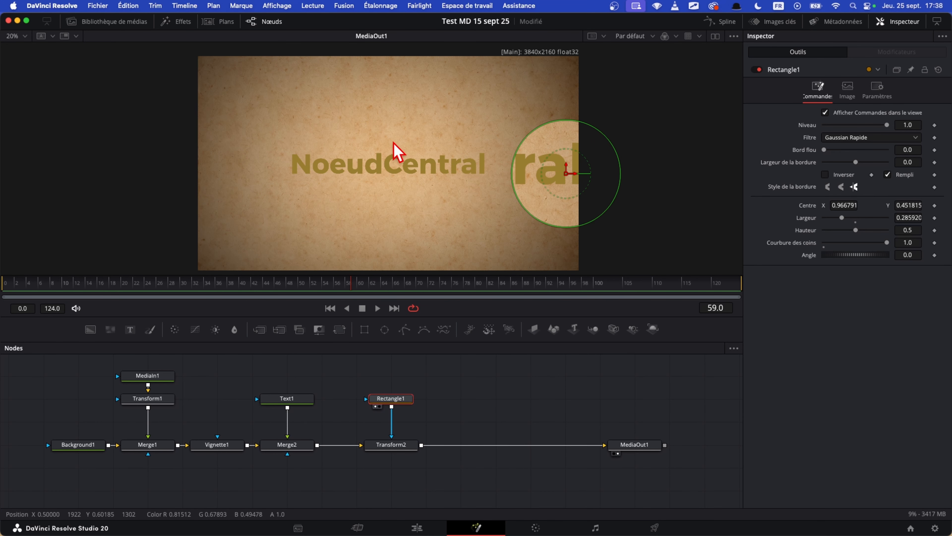
{"action": "left_click_drag", "start_coordinate": [524, 183], "coordinate": [573, 176]}
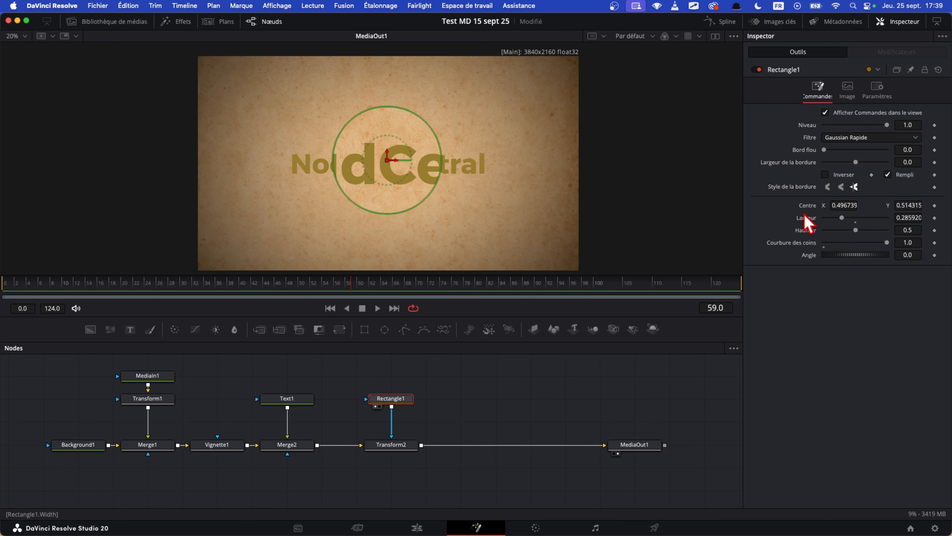
{"action": "left_click_drag", "start_coordinate": [390, 171], "coordinate": [348, 180]}
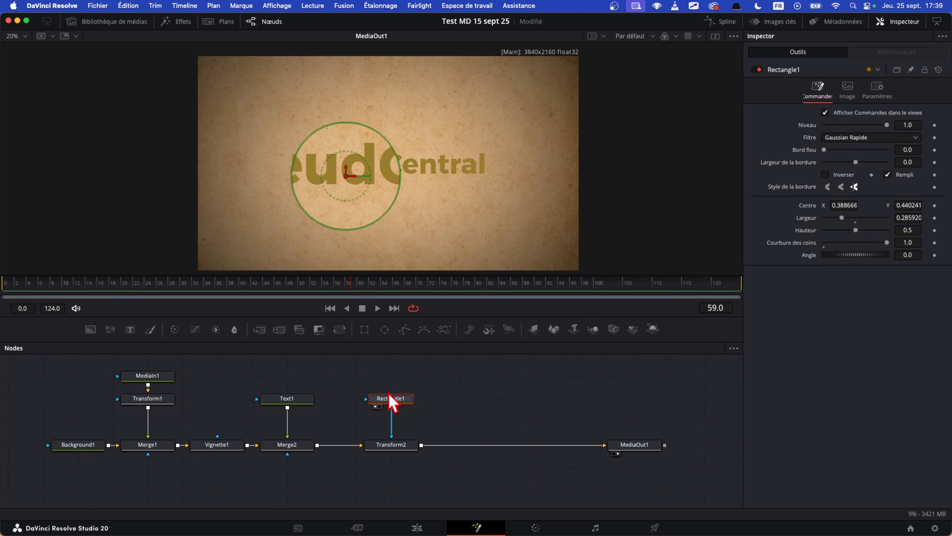
Move Transform2's pivot to the circular mask's centre, at about X 0.390, Y 0.442
{"action": "left_click", "coordinate": [392, 447]}
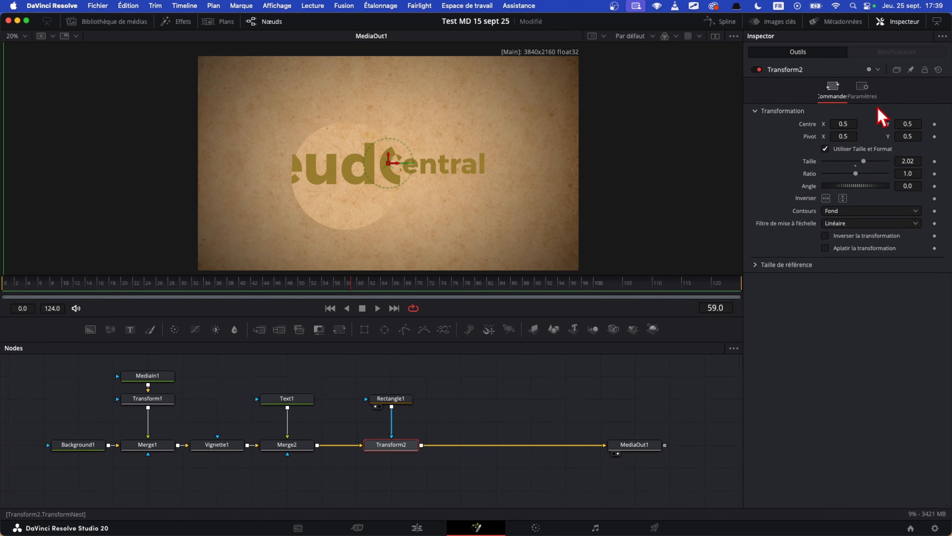
{"action": "left_click_drag", "start_coordinate": [395, 165], "coordinate": [343, 192]}
{"action": "key", "text": "super+z"}
{"action": "mouse_move", "coordinate": [843, 136]}
{"action": "left_mouse_down"}
{"action": "mouse_move", "coordinate": [789, 137]}
{"action": "mouse_move", "coordinate": [853, 136]}
{"action": "left_mouse_up"}
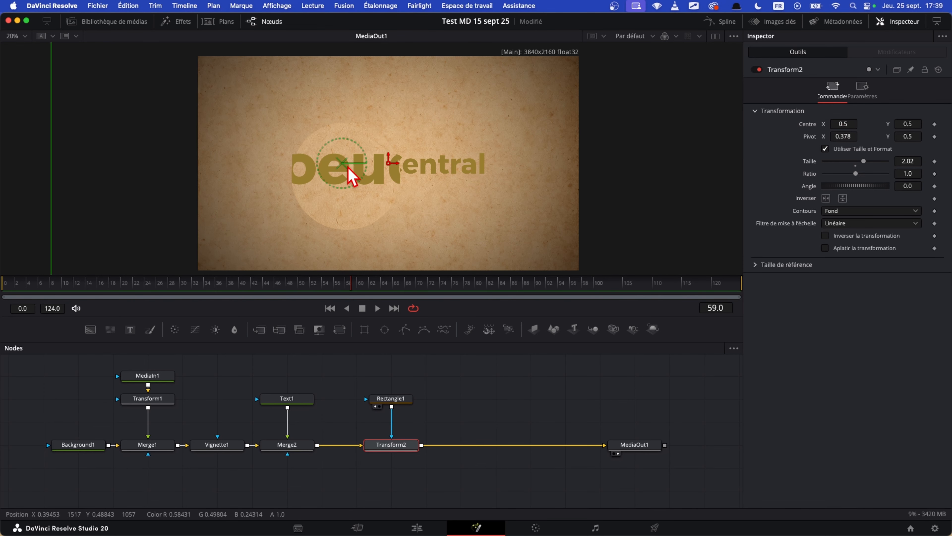
{"action": "left_click_drag", "start_coordinate": [344, 162], "coordinate": [345, 175]}
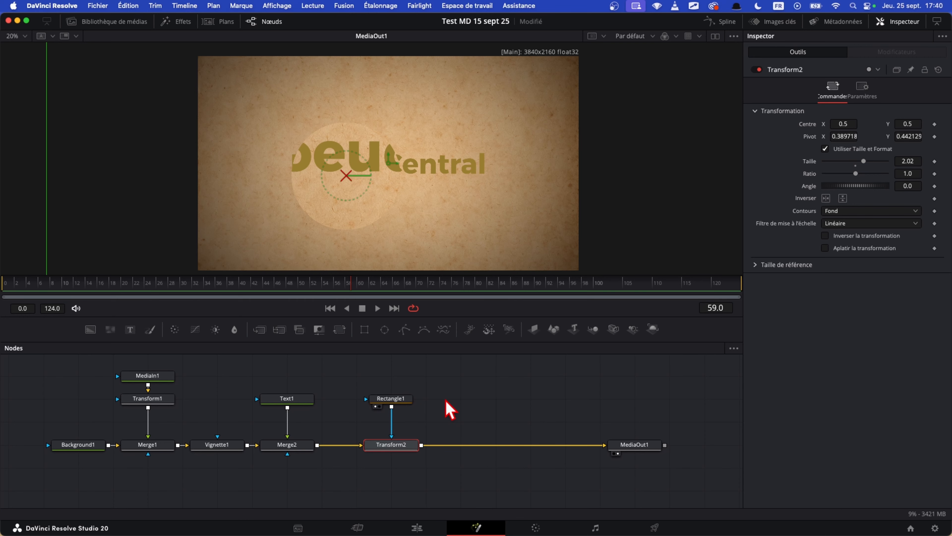
Publish Rectangle1's centre parameter, view its modifier, and move the mask to about X 0.489, Y 0.477
{"action": "left_click", "coordinate": [389, 401]}
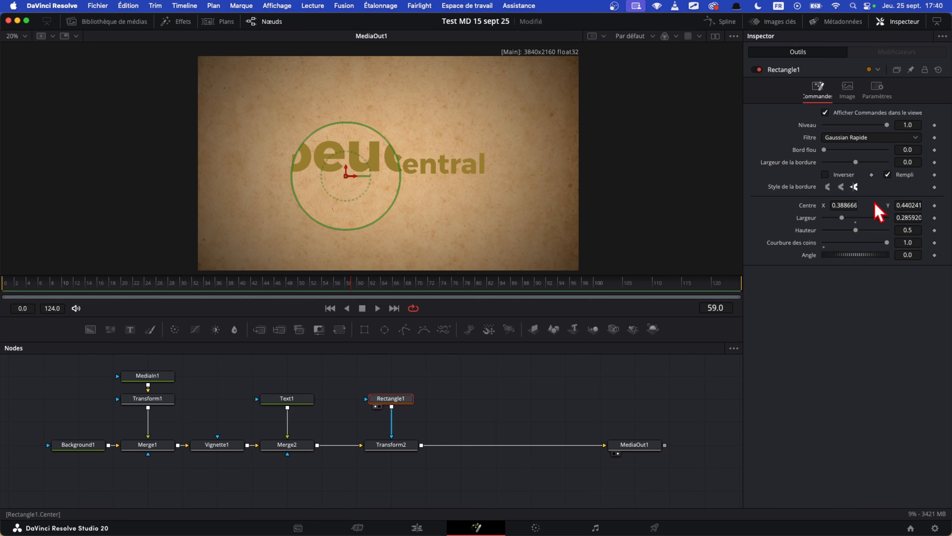
{"action": "right_click", "coordinate": [804, 210]}
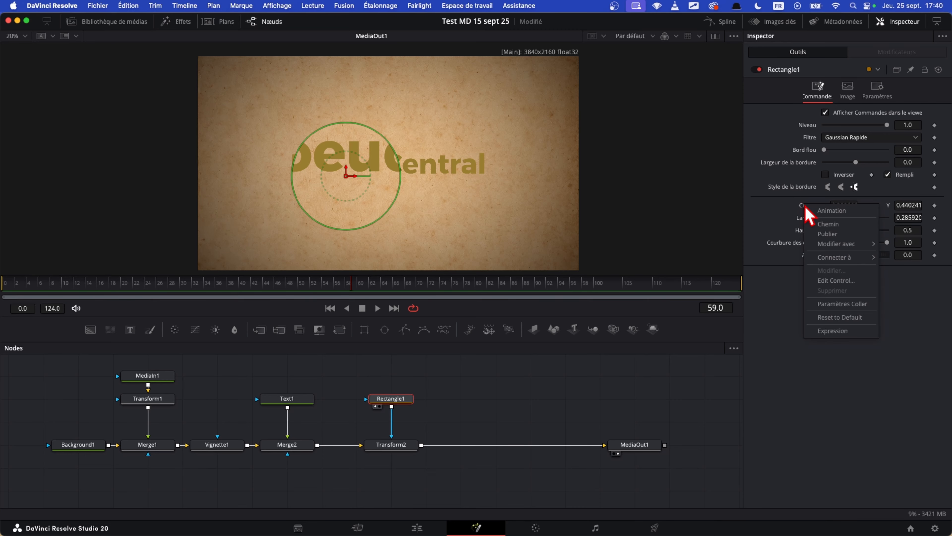
{"action": "left_click", "coordinate": [829, 234]}
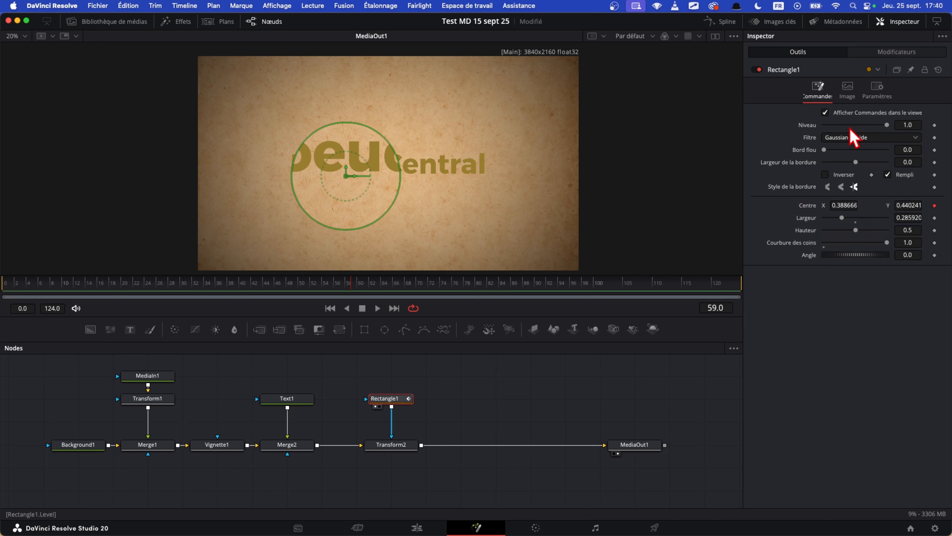
{"action": "left_click", "coordinate": [884, 53]}
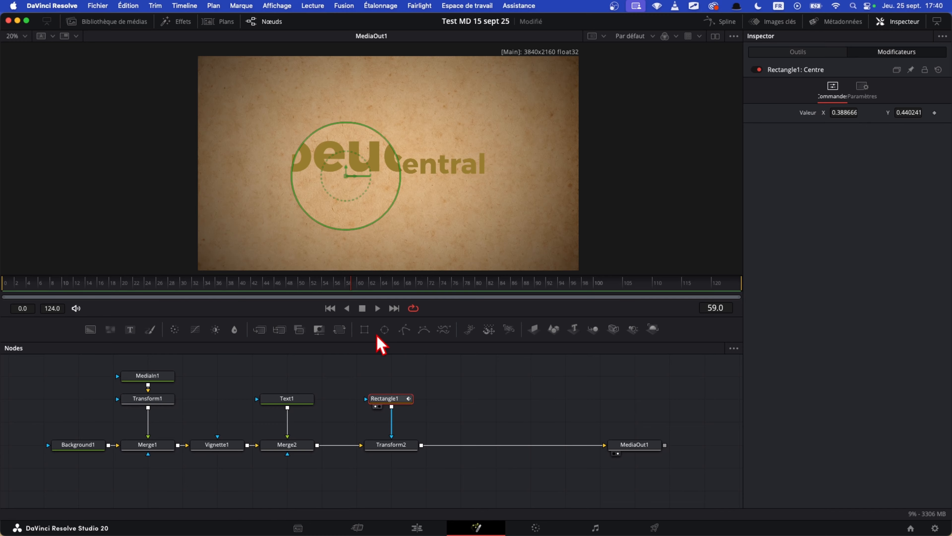
{"action": "left_click_drag", "start_coordinate": [348, 176], "coordinate": [412, 167]}
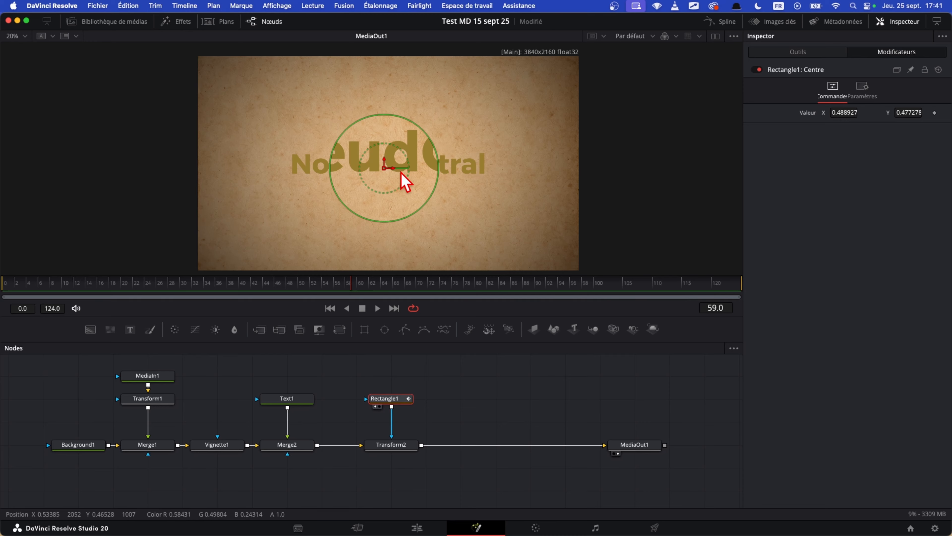
Connect Transform2's pivot to the published centre of Rectangle1
{"action": "left_click", "coordinate": [386, 449]}
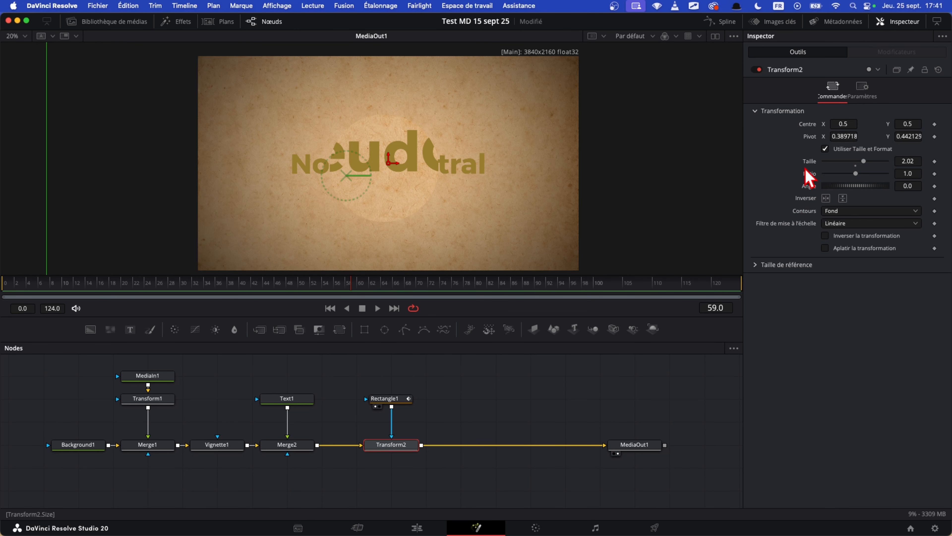
{"action": "right_click", "coordinate": [809, 140]}
{"action": "mouse_move", "coordinate": [849, 190]}
{"action": "mouse_move", "coordinate": [921, 192]}
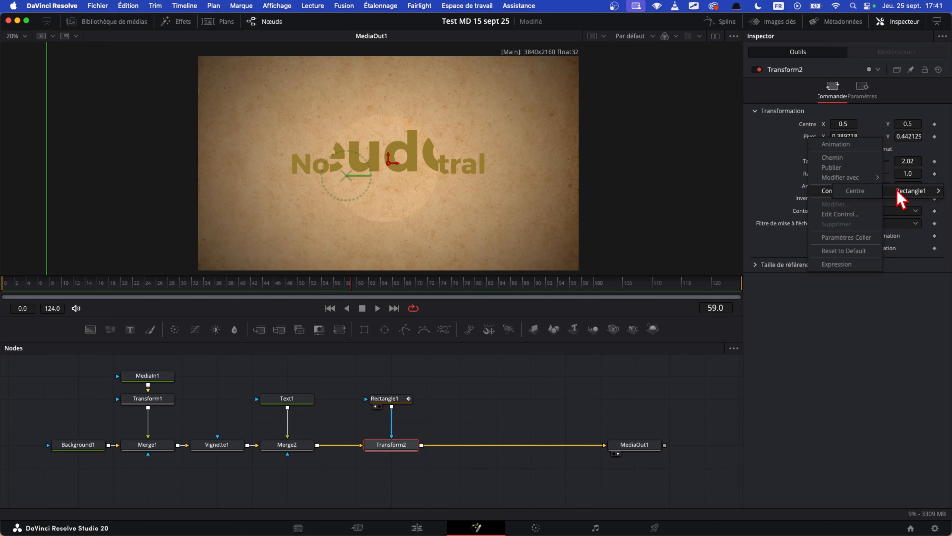
{"action": "left_click", "coordinate": [871, 191]}
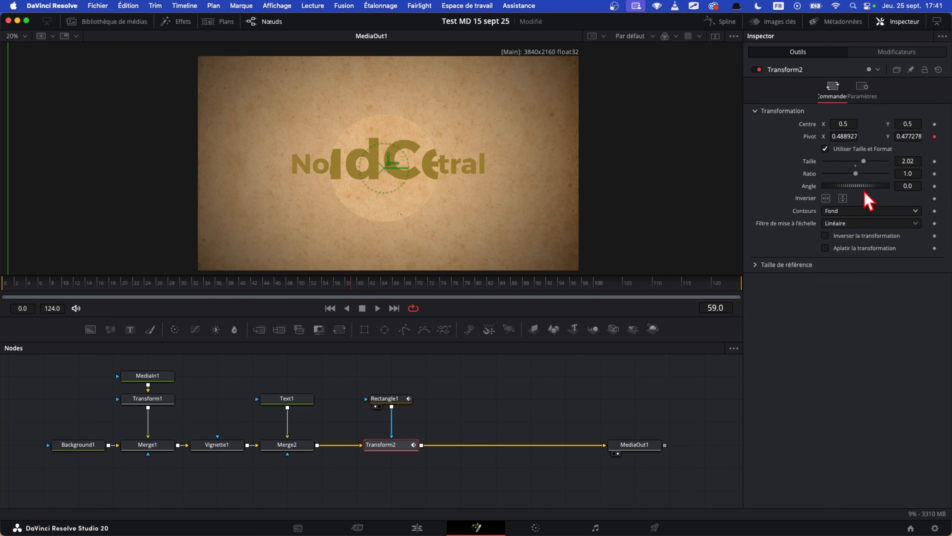
Test the linked magnifier by moving the Rectangle1 mask over the title, ending at about X 0.499, Y 0.505
{"action": "left_click", "coordinate": [375, 400]}
{"action": "mouse_move", "coordinate": [383, 167]}
{"action": "left_mouse_down"}
{"action": "mouse_move", "coordinate": [285, 171]}
{"action": "mouse_move", "coordinate": [457, 162]}
{"action": "mouse_move", "coordinate": [563, 240]}
{"action": "mouse_move", "coordinate": [570, 95]}
{"action": "mouse_move", "coordinate": [557, 71]}
{"action": "mouse_move", "coordinate": [329, 195]}
{"action": "mouse_move", "coordinate": [357, 174]}
{"action": "mouse_move", "coordinate": [425, 166]}
{"action": "mouse_move", "coordinate": [396, 183]}
{"action": "mouse_move", "coordinate": [400, 158]}
{"action": "mouse_move", "coordinate": [367, 163]}
{"action": "left_mouse_up"}
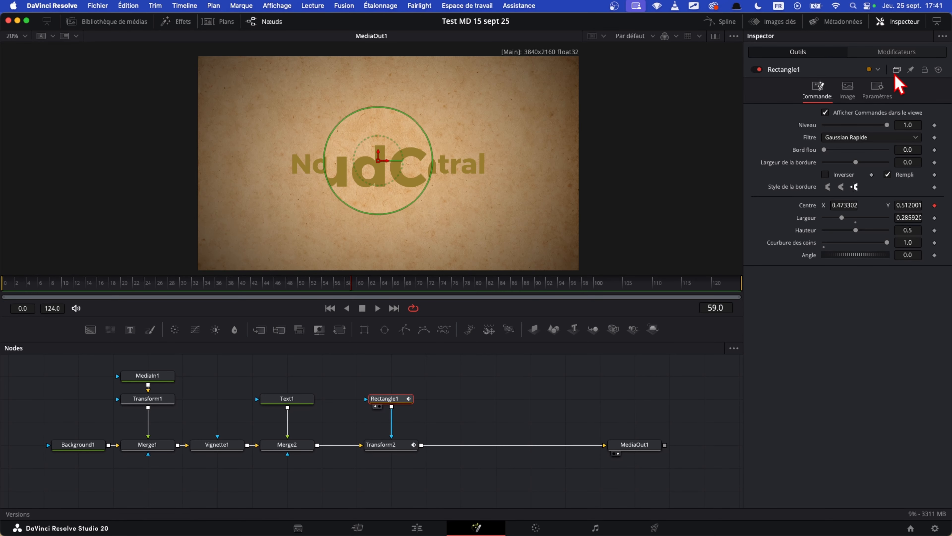
{"action": "left_click_drag", "start_coordinate": [426, 171], "coordinate": [366, 169]}
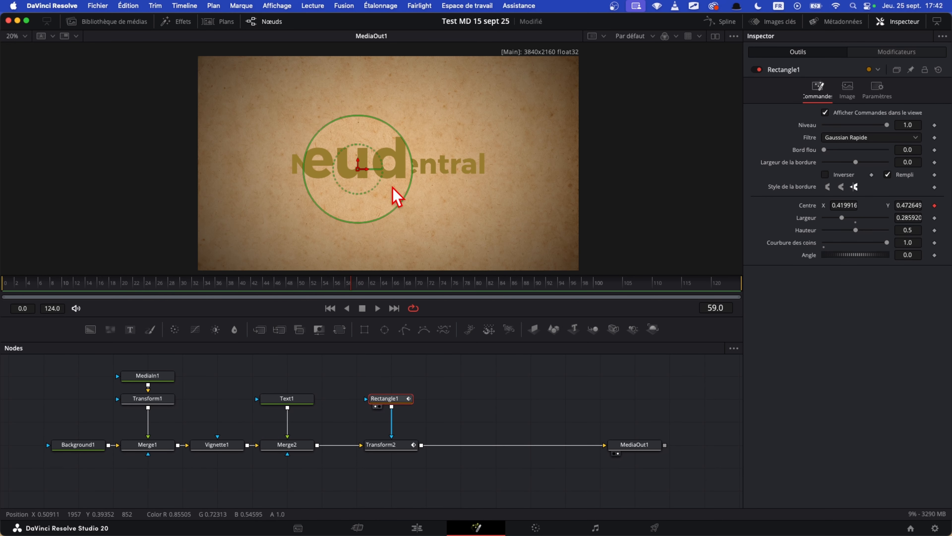
{"action": "left_click_drag", "start_coordinate": [361, 178], "coordinate": [391, 177]}
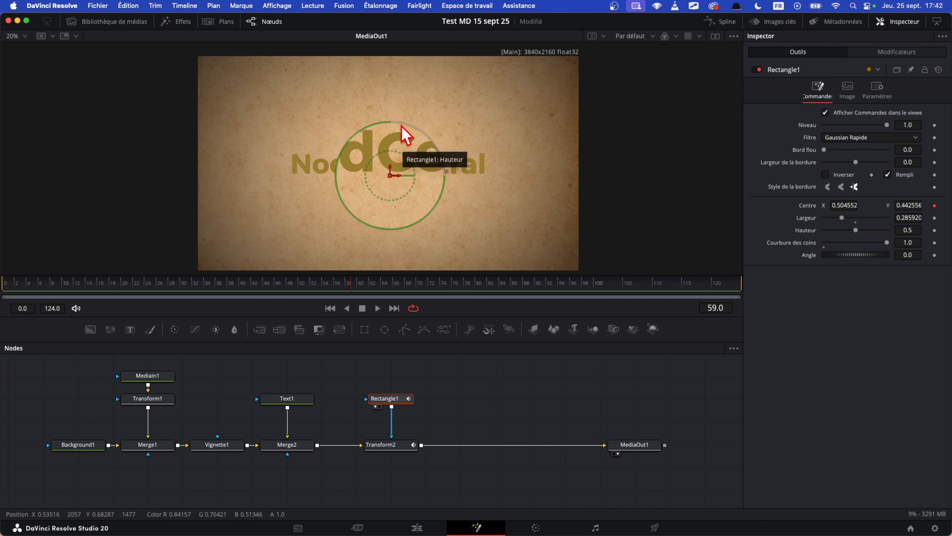
{"action": "left_click_drag", "start_coordinate": [391, 178], "coordinate": [388, 164]}
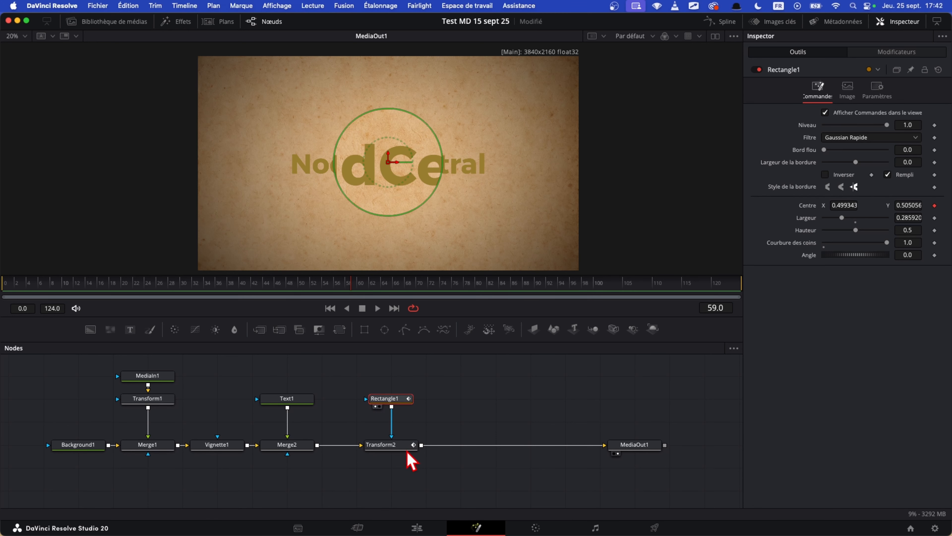
Shift Rectangle1 and Transform2 closer to Merge2 and insert a Displace node after Transform2
{"action": "left_click_drag", "start_coordinate": [435, 469], "coordinate": [342, 370]}
{"action": "left_click_drag", "start_coordinate": [374, 448], "coordinate": [340, 449]}
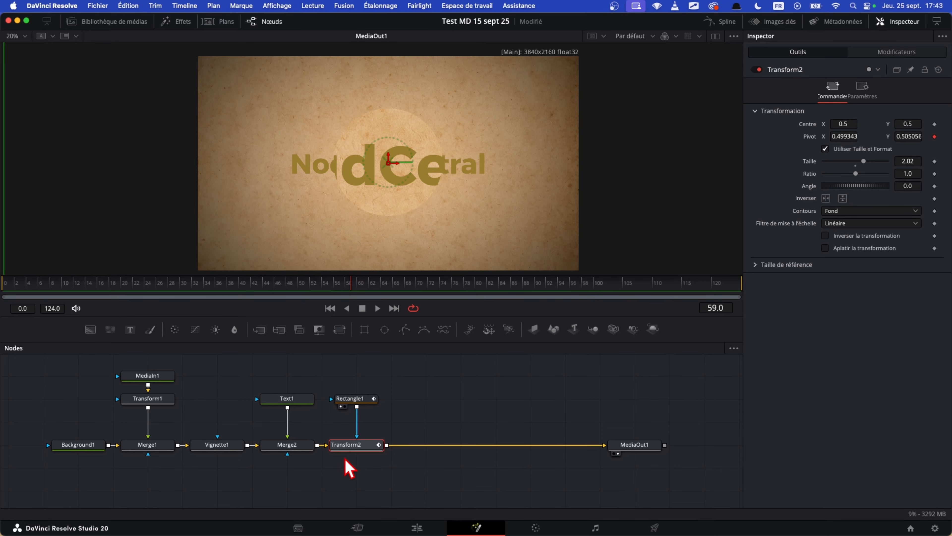
{"action": "key", "text": "shift+space"}
{"action": "type", "text": "dis"}
{"action": "key", "text": "Return"}
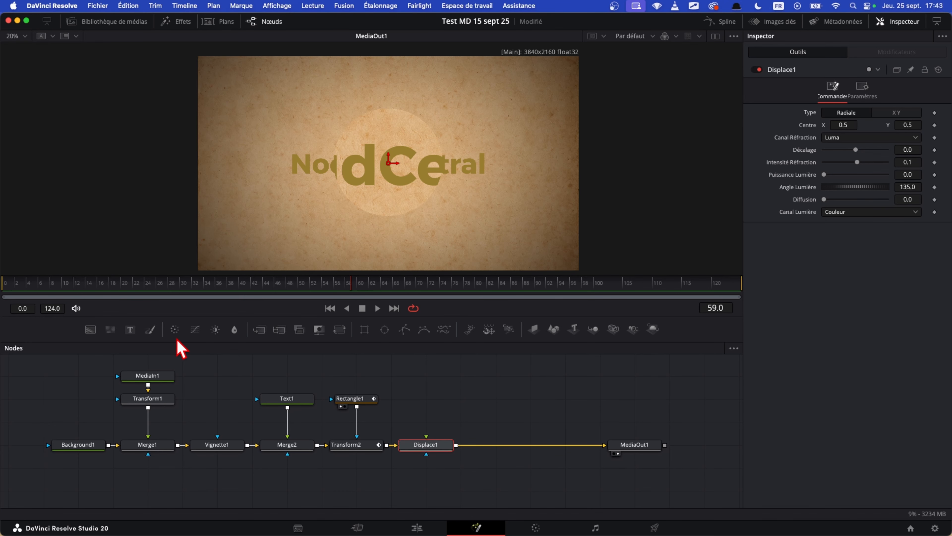
Add a white Background node above Displace1, mask it with an Ellipse, and display it in the viewer
{"action": "left_click_drag", "start_coordinate": [90, 330], "coordinate": [426, 386]}
{"action": "left_click", "coordinate": [826, 172]}
{"action": "left_click", "coordinate": [858, 189]}
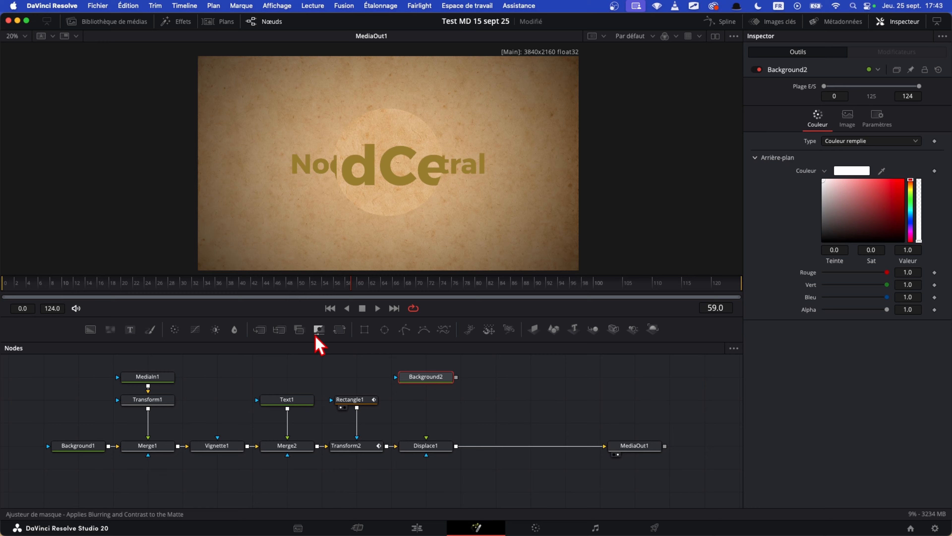
{"action": "left_click", "coordinate": [384, 329]}
{"action": "key", "text": "2"}
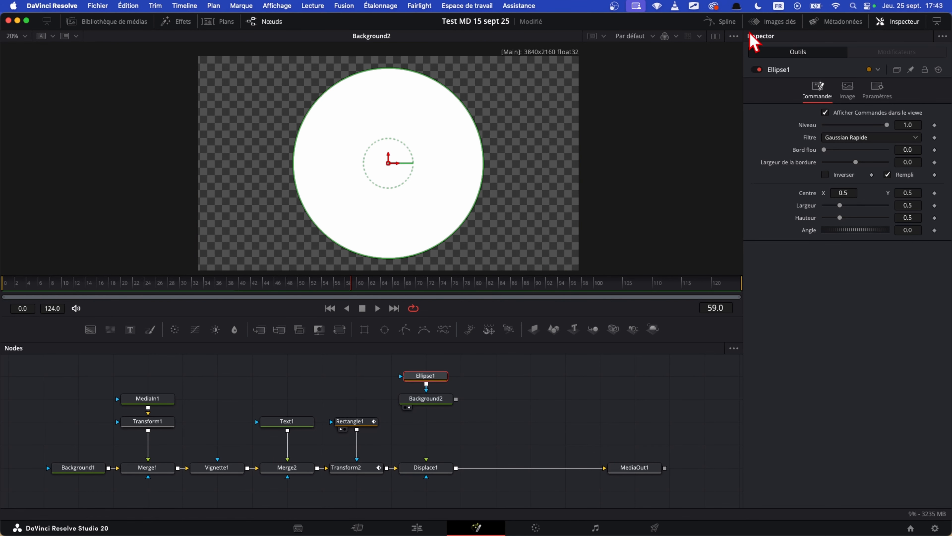
Restore the dual-viewer layout with Background2 in one viewer, fitted to its frame, and MediaOut1 in the other
{"action": "left_click", "coordinate": [716, 36]}
{"action": "left_click_drag", "start_coordinate": [628, 466], "coordinate": [640, 214]}
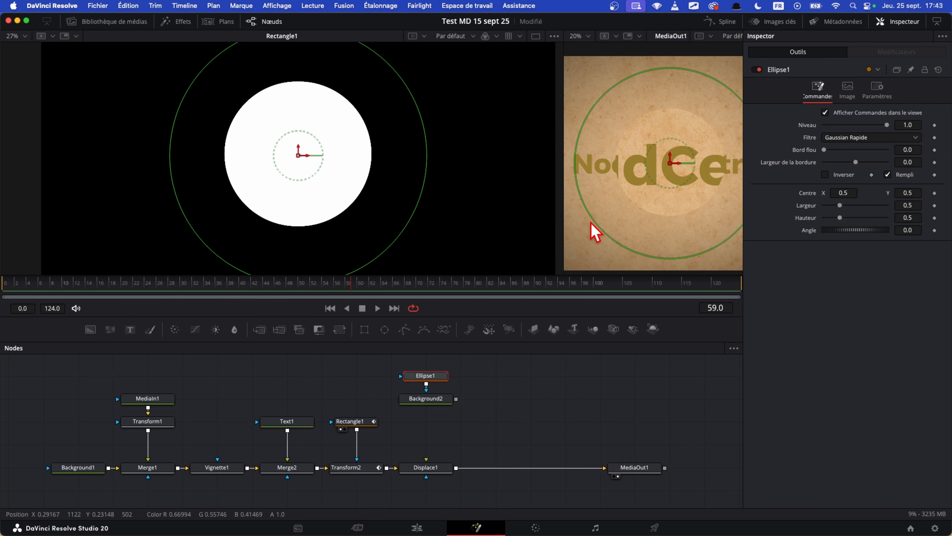
{"action": "left_click_drag", "start_coordinate": [559, 227], "coordinate": [460, 180]}
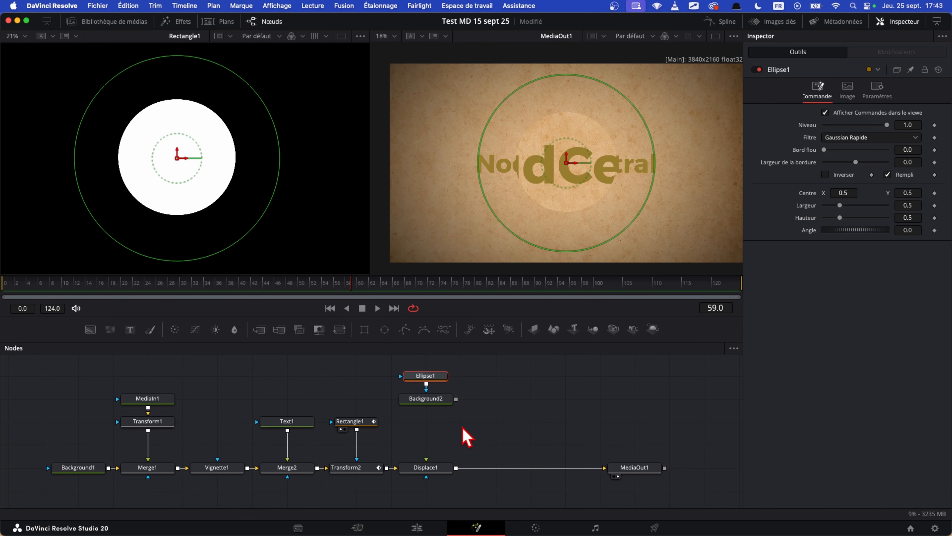
{"action": "left_click_drag", "start_coordinate": [258, 242], "coordinate": [300, 267]}
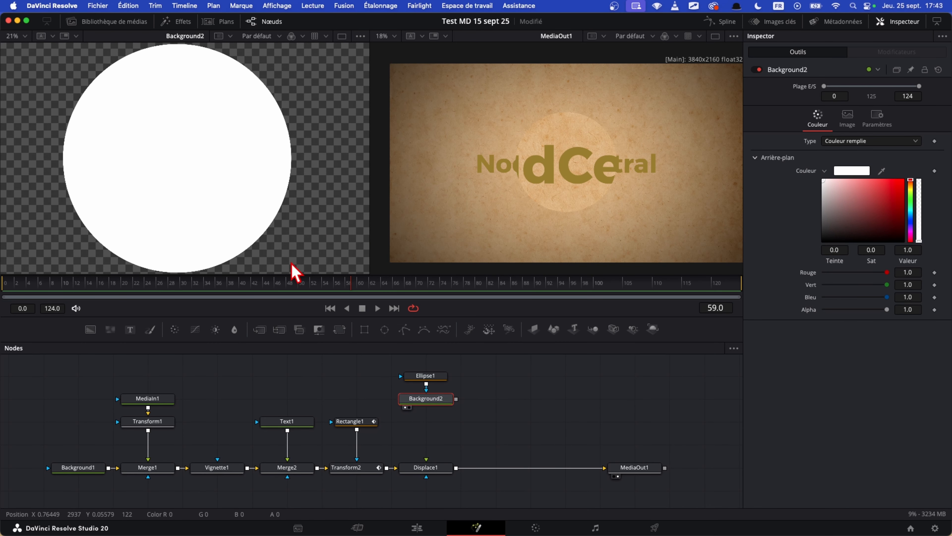
{"action": "key", "text": "ctrl+f"}
Set Ellipse1's soft edge to 0.052 with width and height about 0.489, and connect Background2 to Displace1's foreground input
{"action": "left_click", "coordinate": [415, 377]}
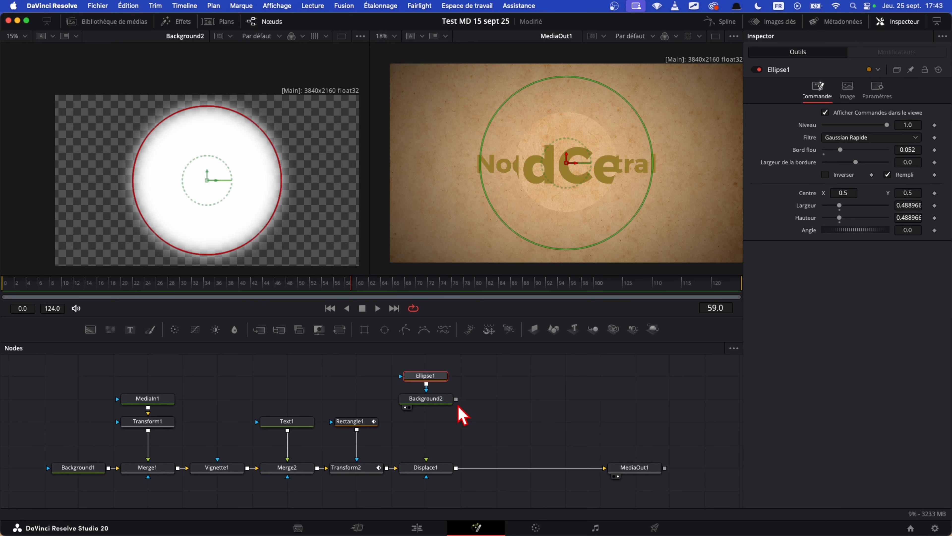
{"action": "left_click_drag", "start_coordinate": [456, 399], "coordinate": [444, 423]}
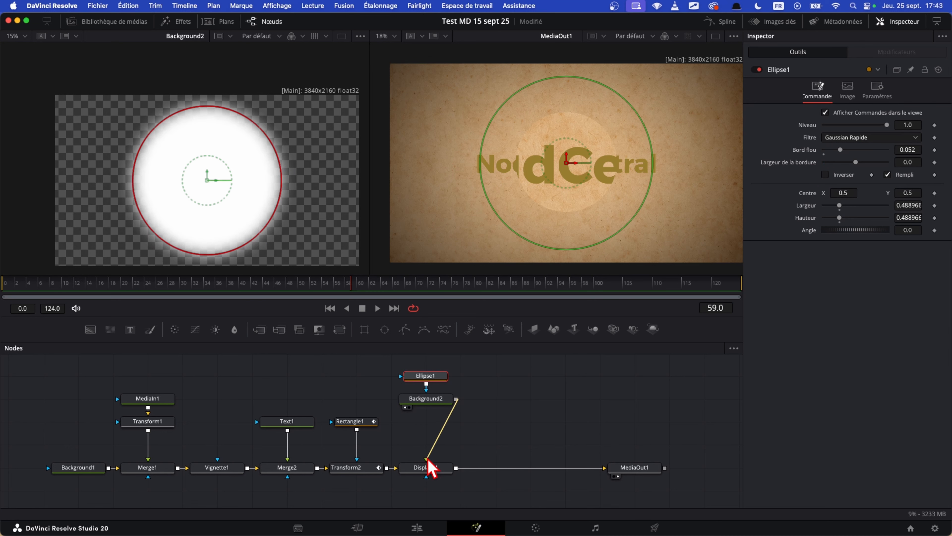
{"action": "left_click_drag", "start_coordinate": [430, 468], "coordinate": [434, 470]}
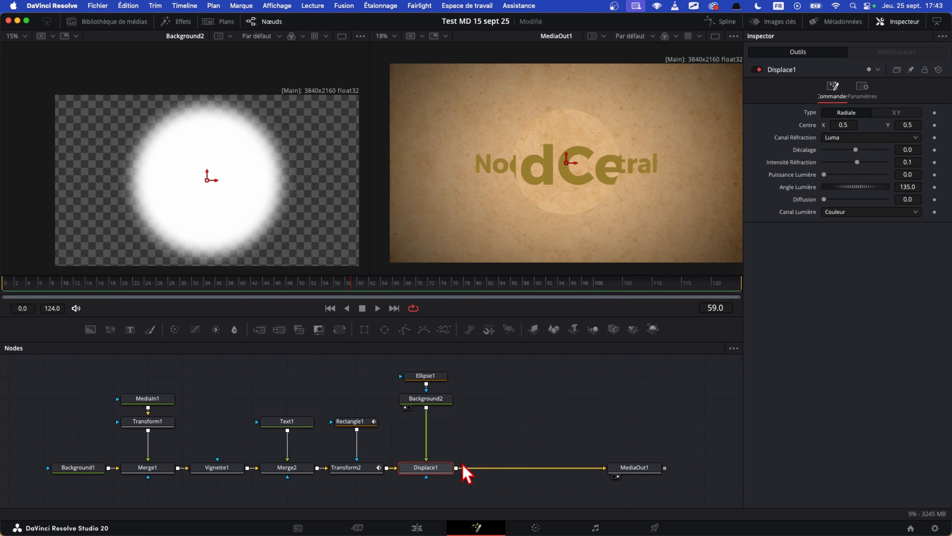
Toggle Displace1 off and on repeatedly to compare the magnified title with and without the displacement
{"action": "key", "text": "super+p"}
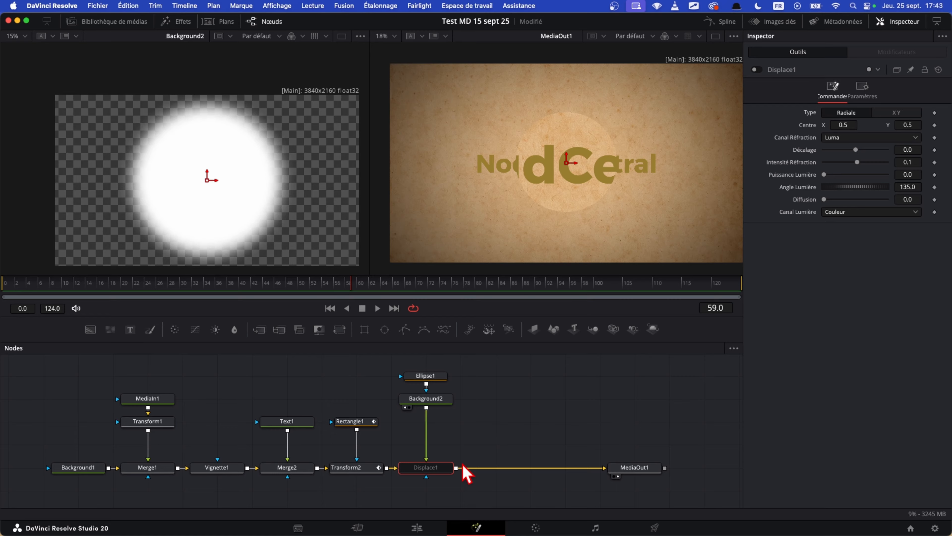
{"action": "key", "text": "super+p"}
{"action": "key", "text": "super+p"}
{"action": "key", "text": "super+p"}
{"action": "key", "text": "super+p"}
{"action": "key", "text": "super+p"}
{"action": "key", "text": "super+p"}
{"action": "key", "text": "super+p"}
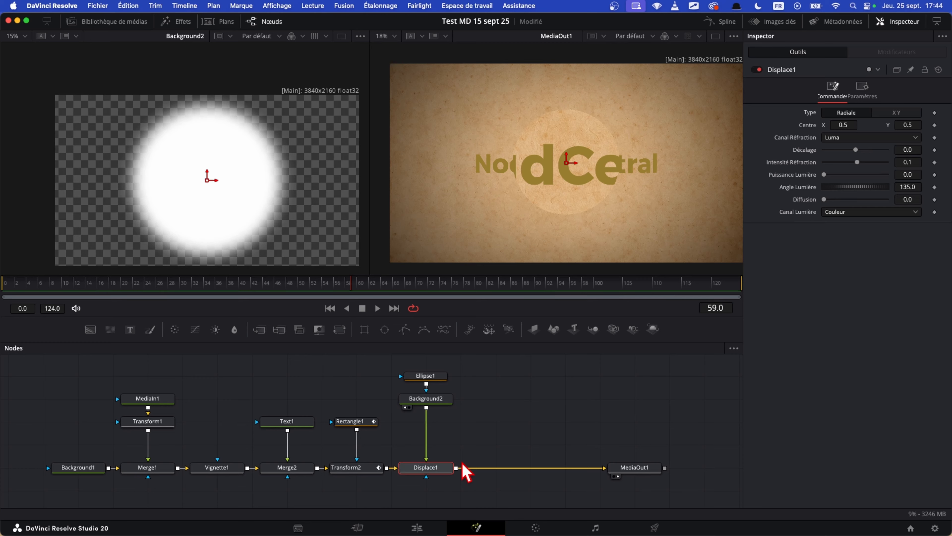
Set Ellipse1's soft edge to 0.0 and move its centre to about X 0.40, Y 0.503
{"action": "left_click", "coordinate": [436, 376]}
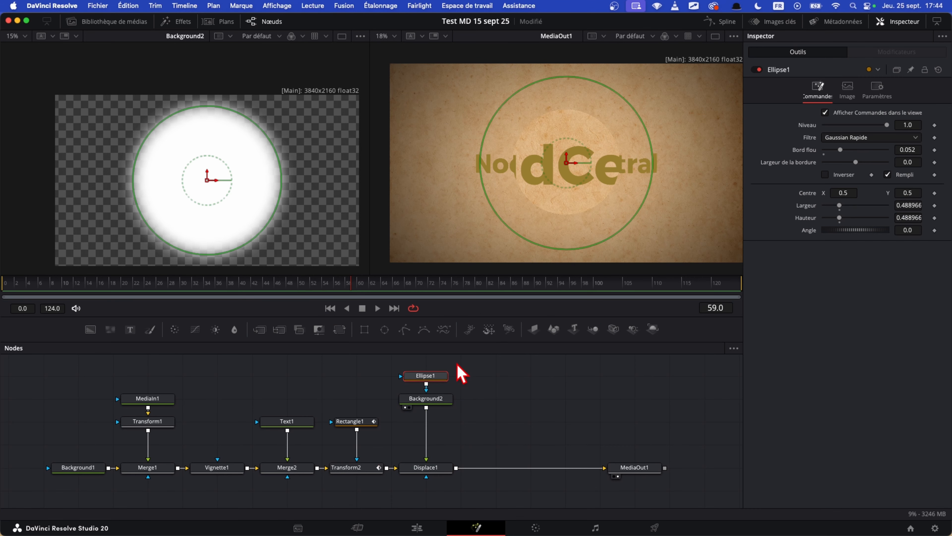
{"action": "left_click_drag", "start_coordinate": [840, 149], "coordinate": [810, 147]}
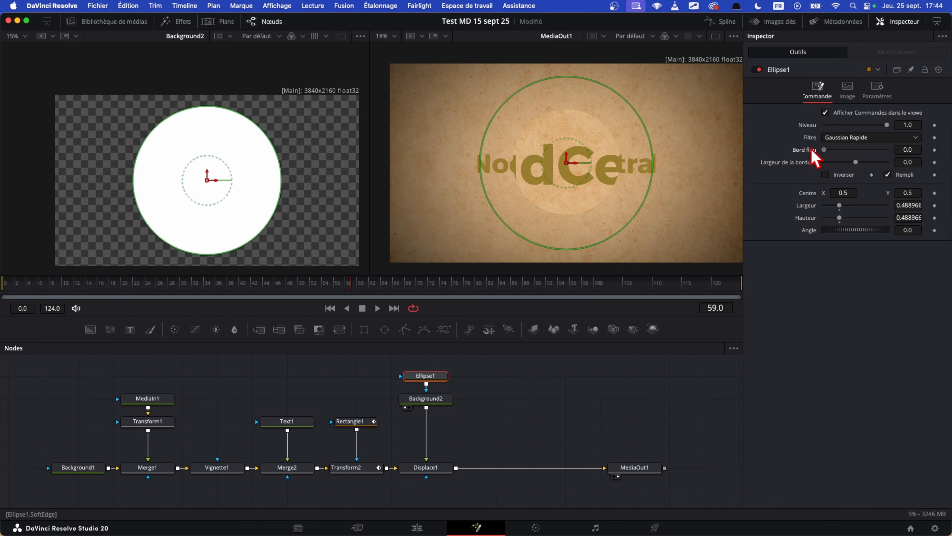
{"action": "left_click", "coordinate": [660, 184]}
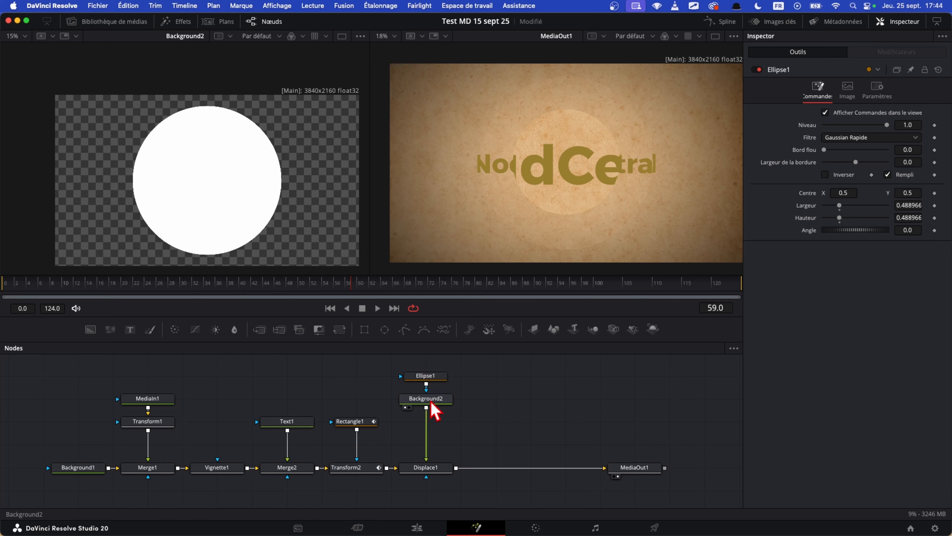
{"action": "left_click", "coordinate": [426, 376]}
{"action": "left_click_drag", "start_coordinate": [211, 186], "coordinate": [181, 185]}
{"action": "left_click", "coordinate": [621, 402]}
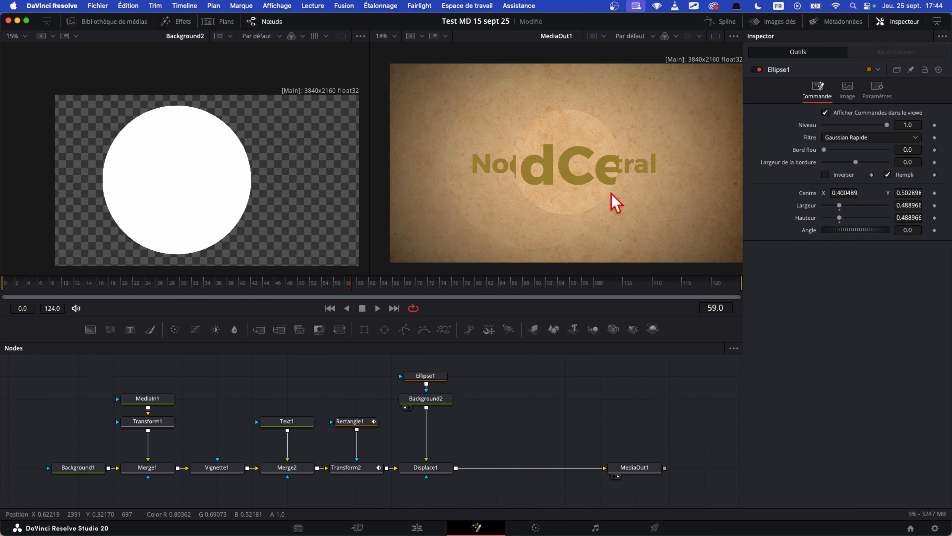
Set Displace1's offset to -0.055 and its refraction strength to -0.03
{"action": "left_click", "coordinate": [424, 469]}
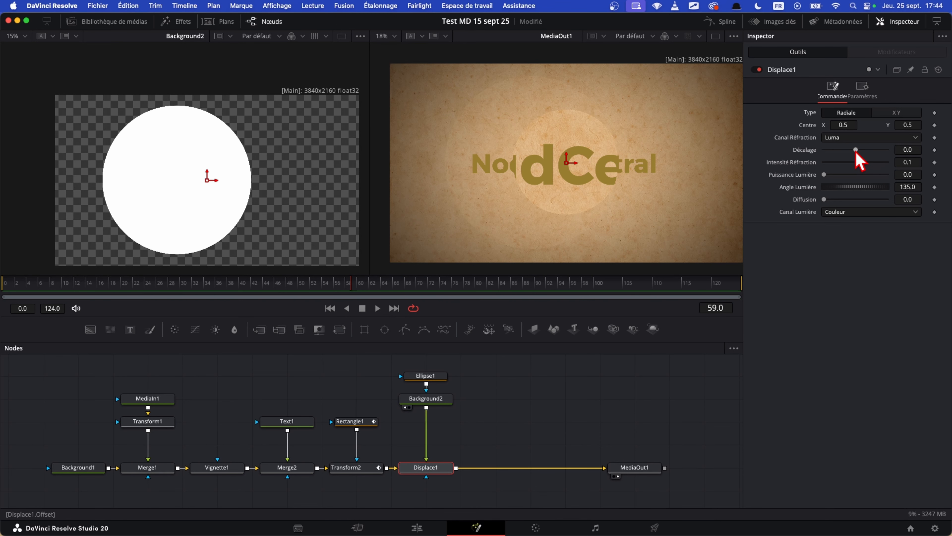
{"action": "left_click_drag", "start_coordinate": [862, 150], "coordinate": [851, 169]}
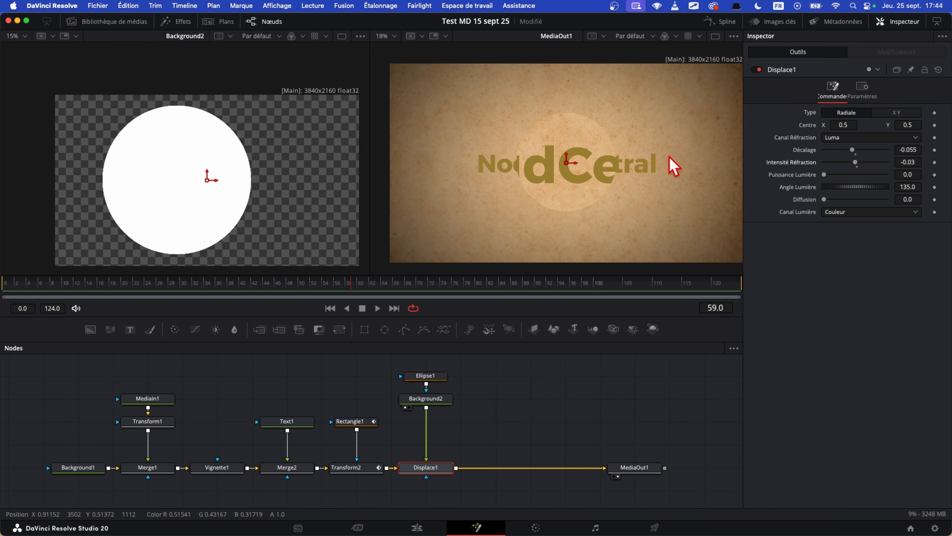
Set Ellipse1's soft edge to about 0.13 and move its centre to about X 0.42, Y 0.483
{"action": "left_click", "coordinate": [408, 377]}
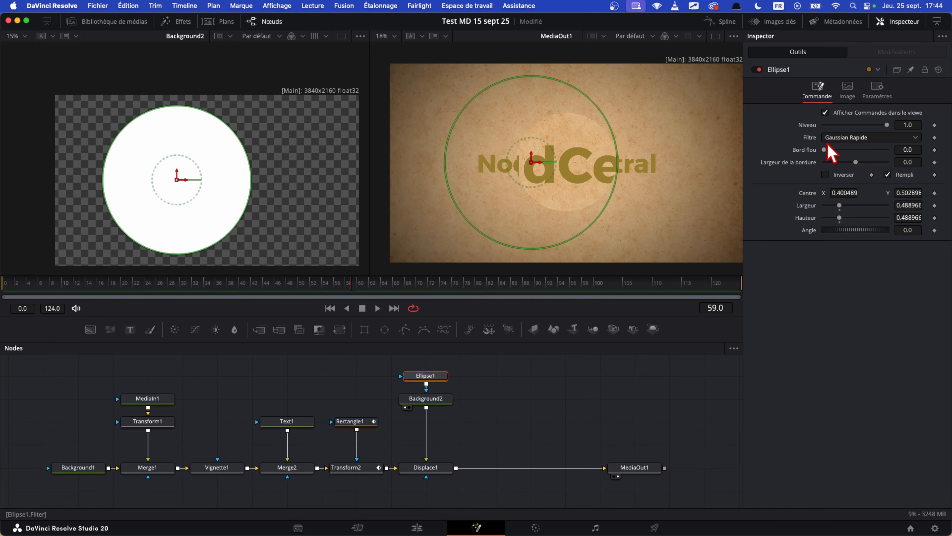
{"action": "left_click_drag", "start_coordinate": [825, 150], "coordinate": [864, 150]}
{"action": "left_click_drag", "start_coordinate": [536, 164], "coordinate": [527, 192]}
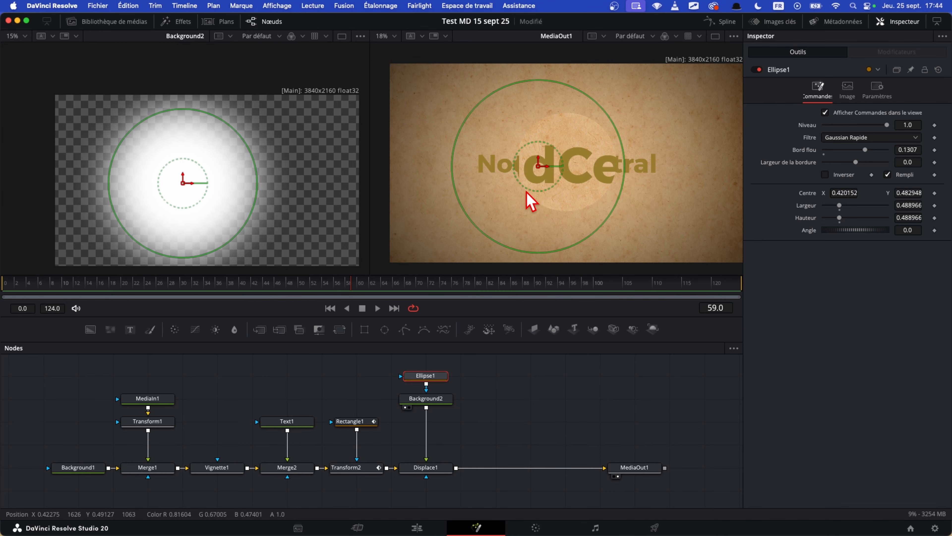
{"action": "key", "text": "ctrl+a"}
{"action": "left_click_drag", "start_coordinate": [501, 107], "coordinate": [658, 231]}
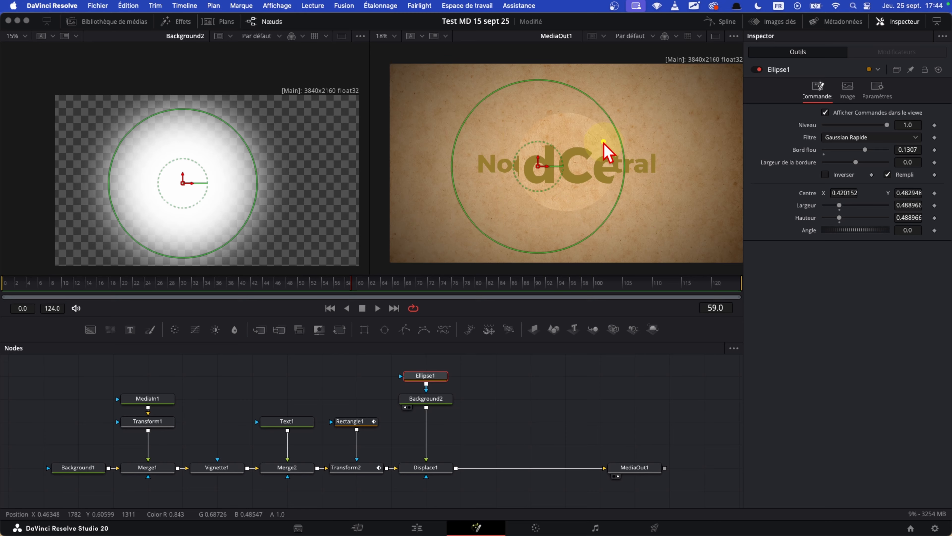
{"action": "left_click_drag", "start_coordinate": [602, 144], "coordinate": [597, 147]}
{"action": "key", "text": "Escape"}
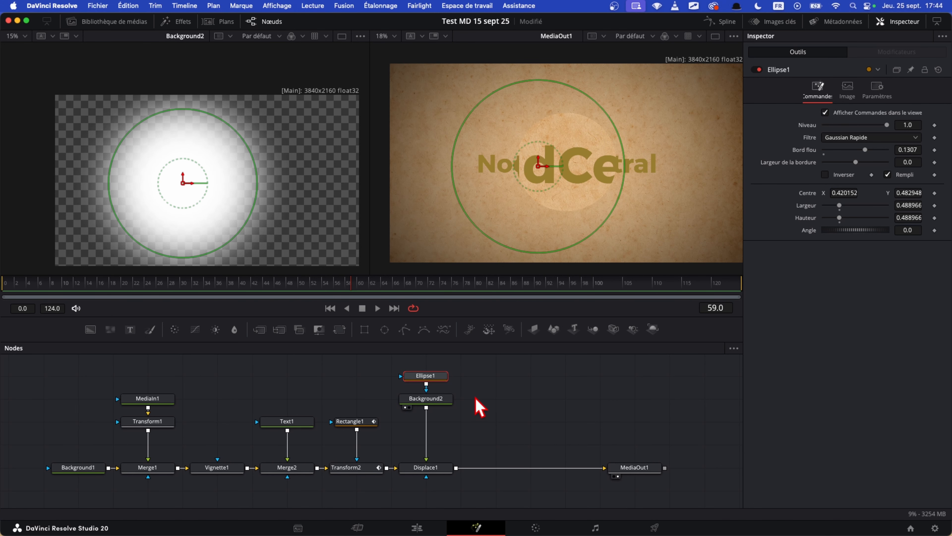
Move Background2 closer to Displace1 and delete the Ellipse1 mask
{"action": "left_click_drag", "start_coordinate": [450, 399], "coordinate": [447, 423]}
{"action": "left_click", "coordinate": [437, 377]}
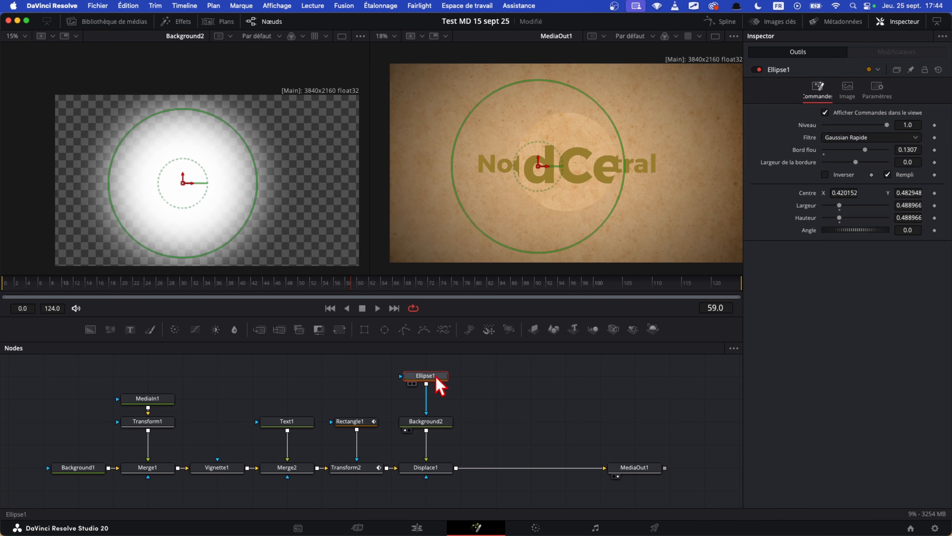
{"action": "key", "text": "Delete"}
Try using Rectangle1 as the shared mask of Background2 and softening its edge
{"action": "left_click_drag", "start_coordinate": [357, 431], "coordinate": [358, 398]}
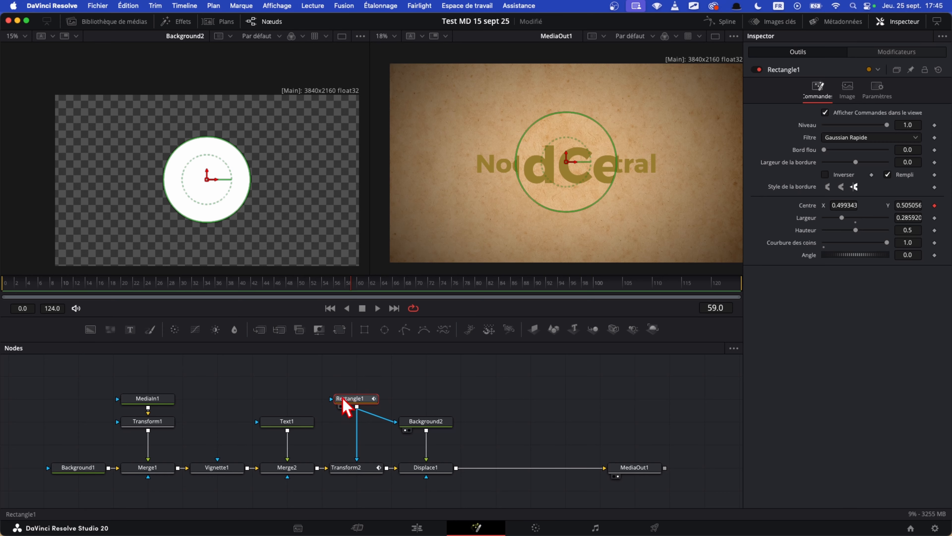
{"action": "left_click_drag", "start_coordinate": [824, 152], "coordinate": [845, 154]}
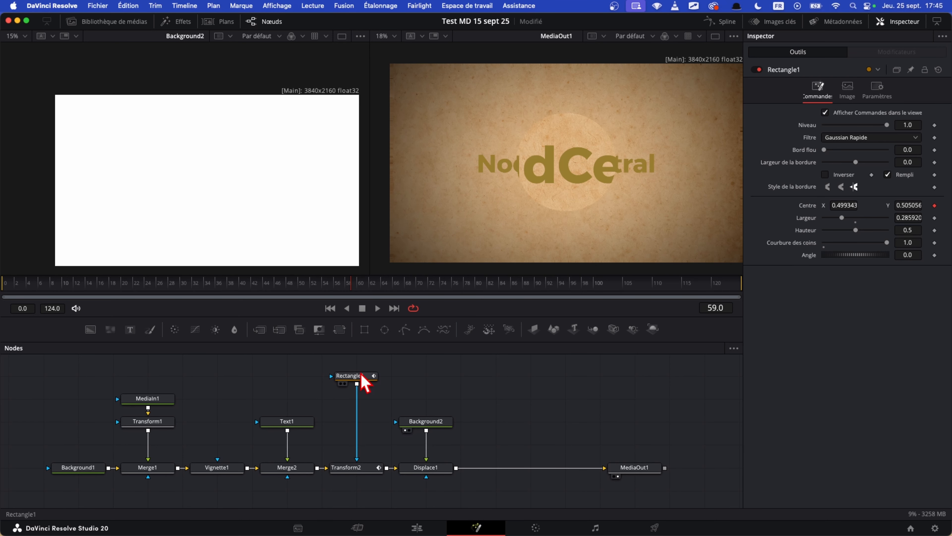
Duplicate Rectangle1 above Background2, connect the copy as Background2's mask, and set its soft edge to about 0.11
{"action": "left_click", "coordinate": [361, 376]}
{"action": "key", "text": "super+c"}
{"action": "left_click", "coordinate": [423, 384]}
{"action": "key", "text": "super+v"}
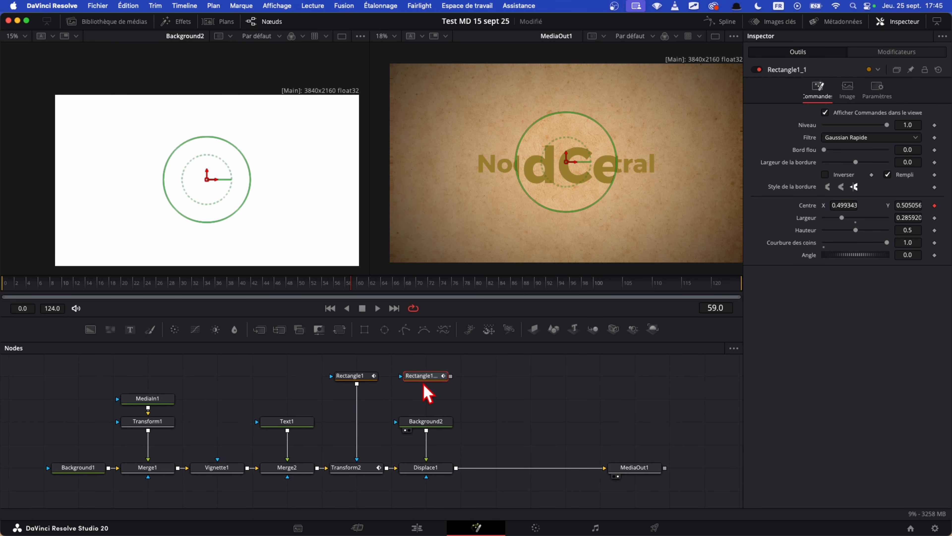
{"action": "left_click_drag", "start_coordinate": [451, 376], "coordinate": [408, 424]}
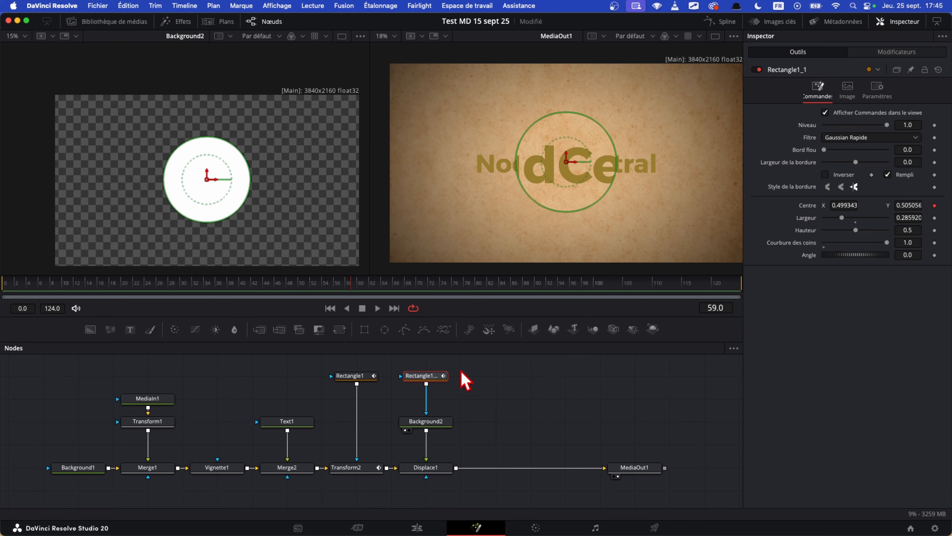
{"action": "left_click_drag", "start_coordinate": [824, 150], "coordinate": [858, 149]}
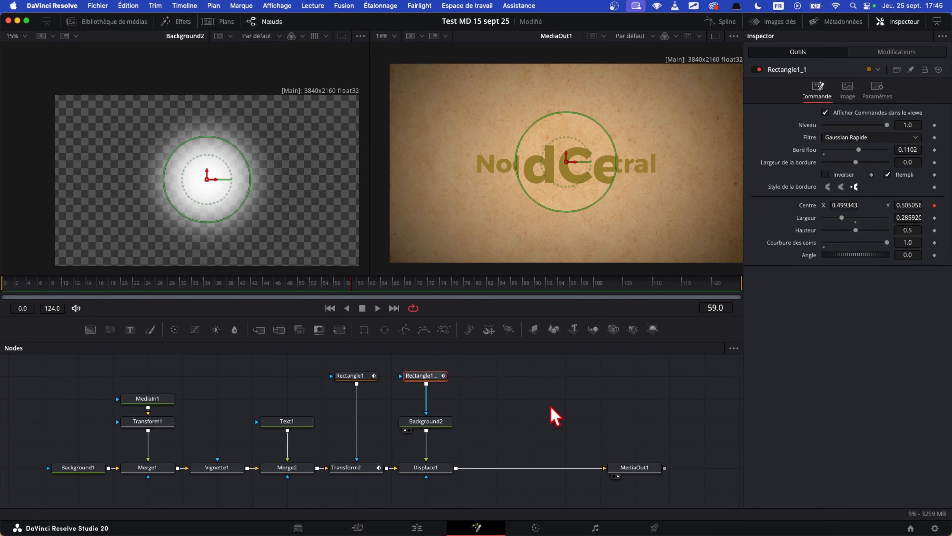
Try moving the duplicated mask's centre, undo the move, and delete the duplicate
{"action": "left_click_drag", "start_coordinate": [567, 162], "coordinate": [527, 185]}
{"action": "key", "text": "super+z"}
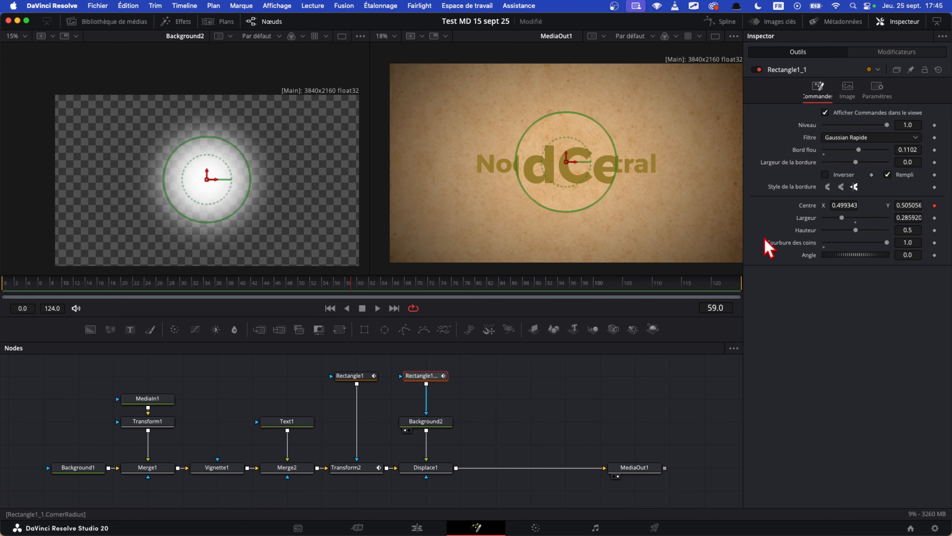
{"action": "right_click", "coordinate": [810, 205]}
{"action": "left_click_drag", "start_coordinate": [509, 410], "coordinate": [442, 373]}
{"action": "key", "text": "Delete"}
Paste Rectangle1 as a linked instance above Background2
{"action": "left_click", "coordinate": [343, 377]}
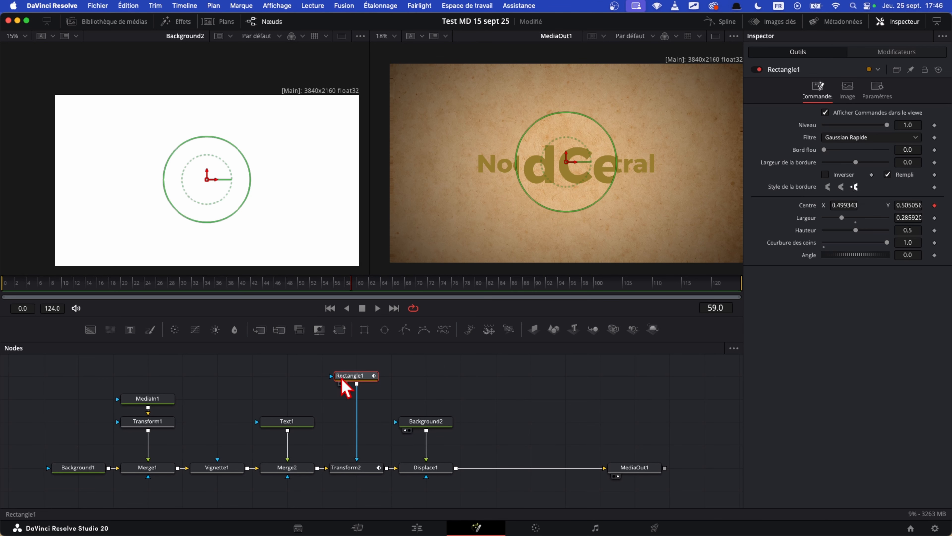
{"action": "left_click", "coordinate": [425, 388]}
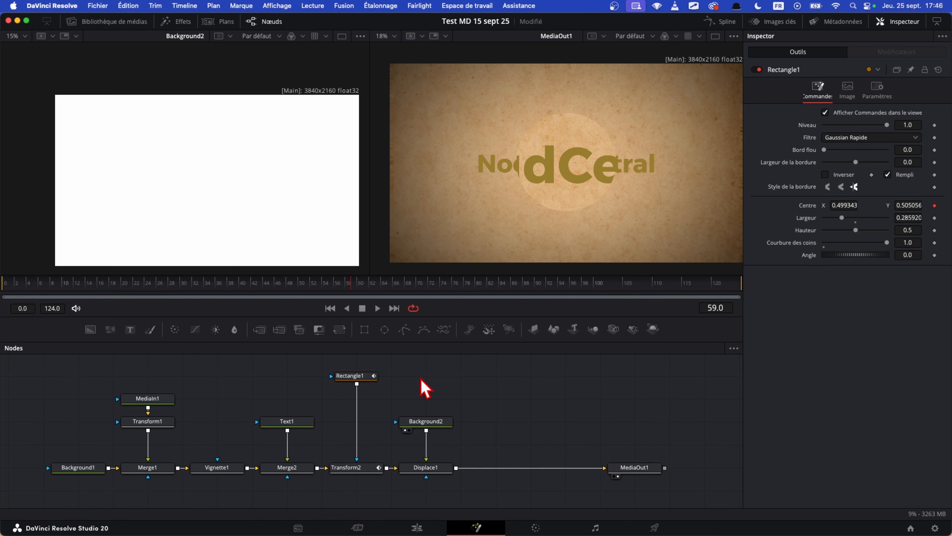
{"action": "key", "text": "super+shift+v"}
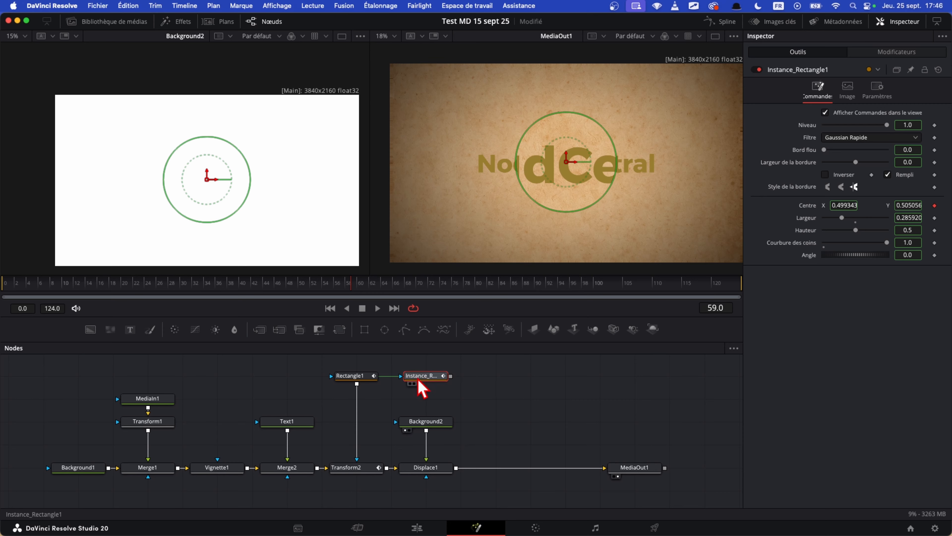
Review the copy command for Rectangle1 and the node graph's command for pasting an instance
{"action": "right_click", "coordinate": [380, 389]}
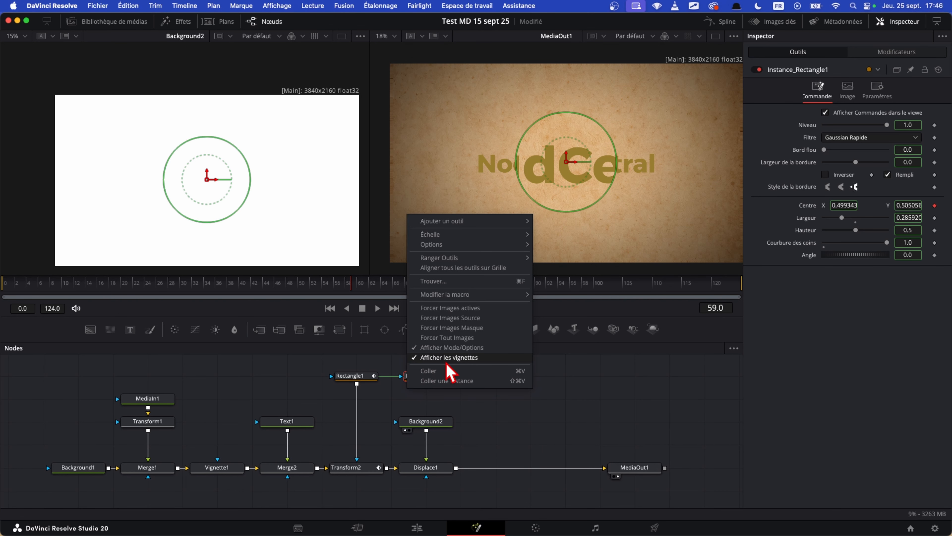
{"action": "right_click", "coordinate": [355, 376]}
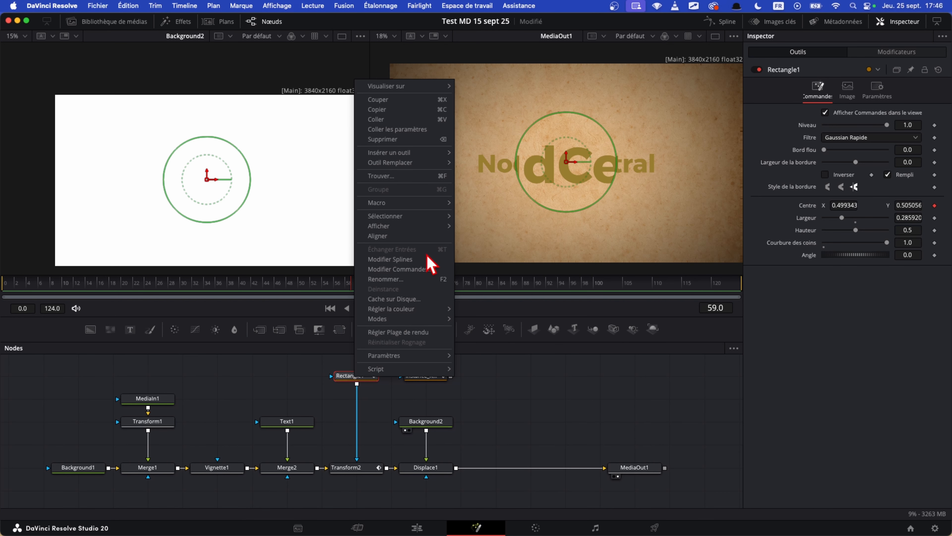
{"action": "left_click", "coordinate": [378, 110]}
{"action": "right_click", "coordinate": [493, 406]}
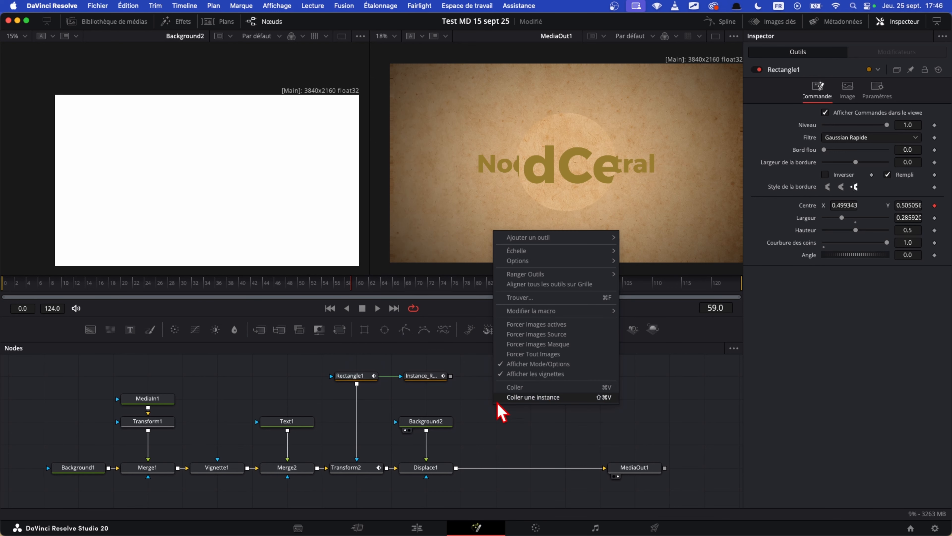
{"action": "left_click", "coordinate": [583, 406]}
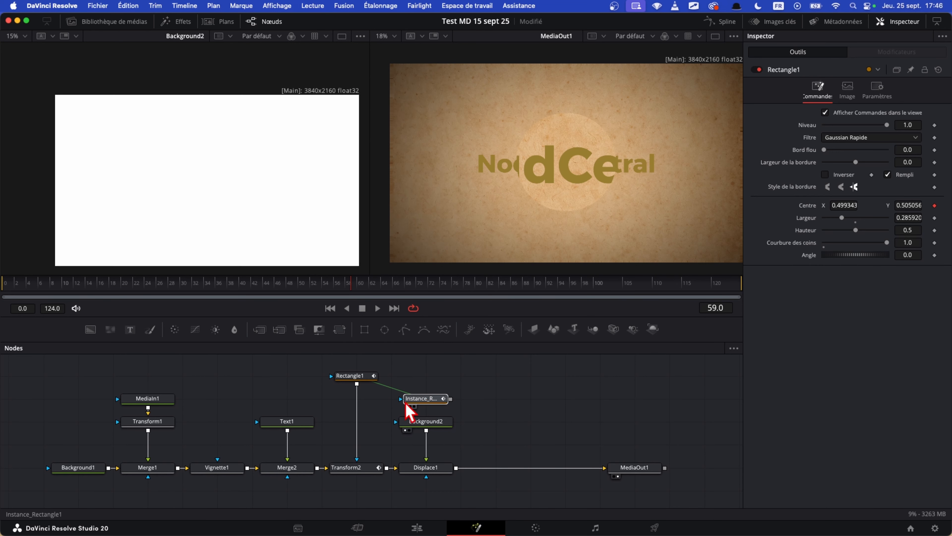
Compare the parameters of Rectangle1 with those of its linked instance
{"action": "left_click", "coordinate": [351, 379]}
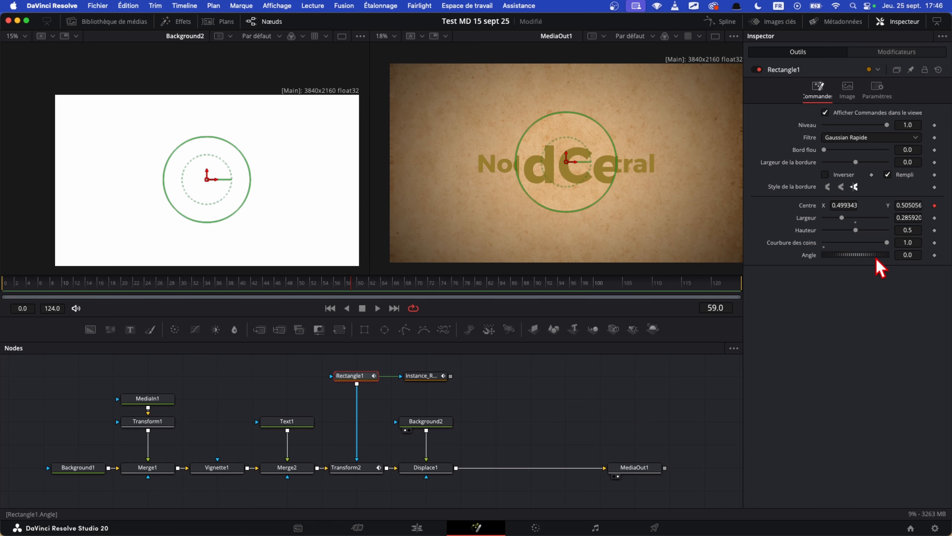
{"action": "left_click", "coordinate": [431, 377]}
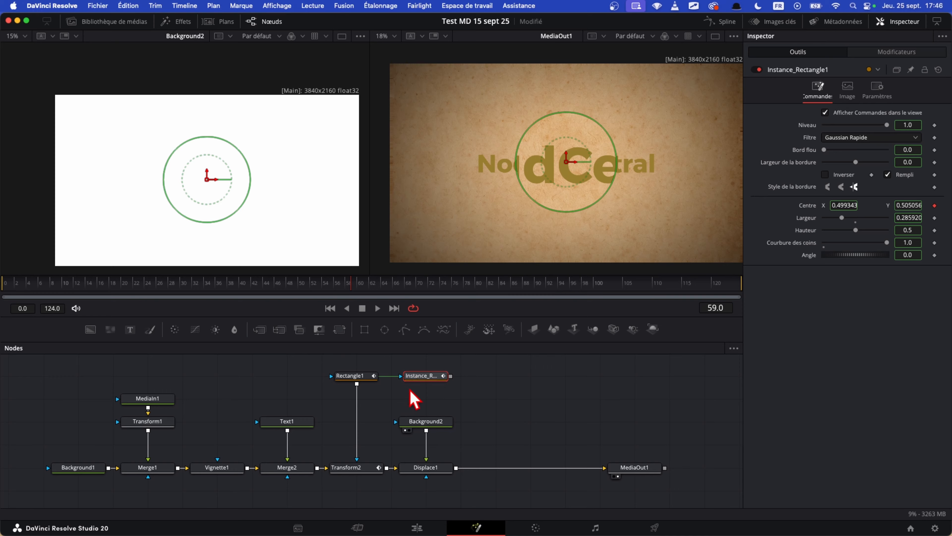
{"action": "key", "text": "ctrl+a"}
{"action": "left_click_drag", "start_coordinate": [476, 426], "coordinate": [407, 380]}
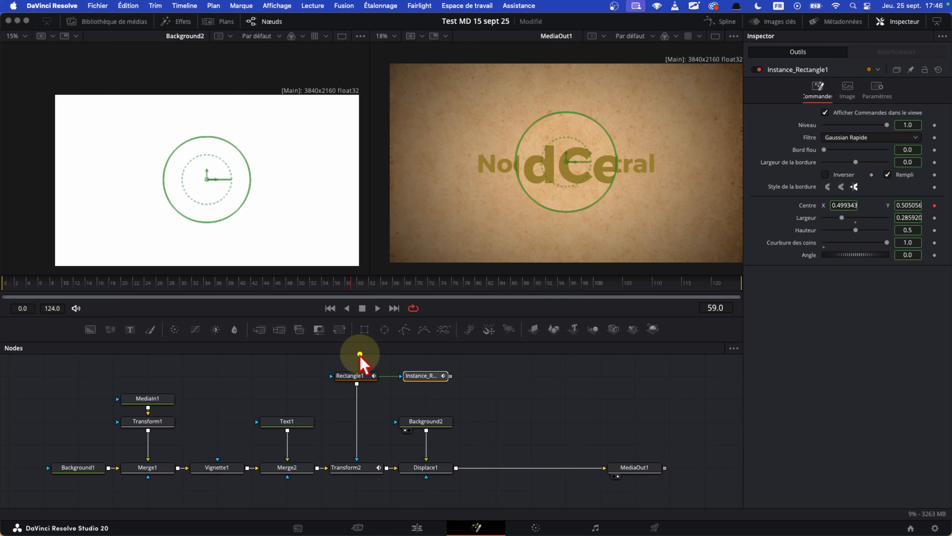
{"action": "key", "text": "ctrl+a"}
{"action": "mouse_move", "coordinate": [779, 83]}
{"action": "left_mouse_down"}
{"action": "mouse_move", "coordinate": [821, 115]}
{"action": "mouse_move", "coordinate": [947, 293]}
{"action": "left_mouse_up"}
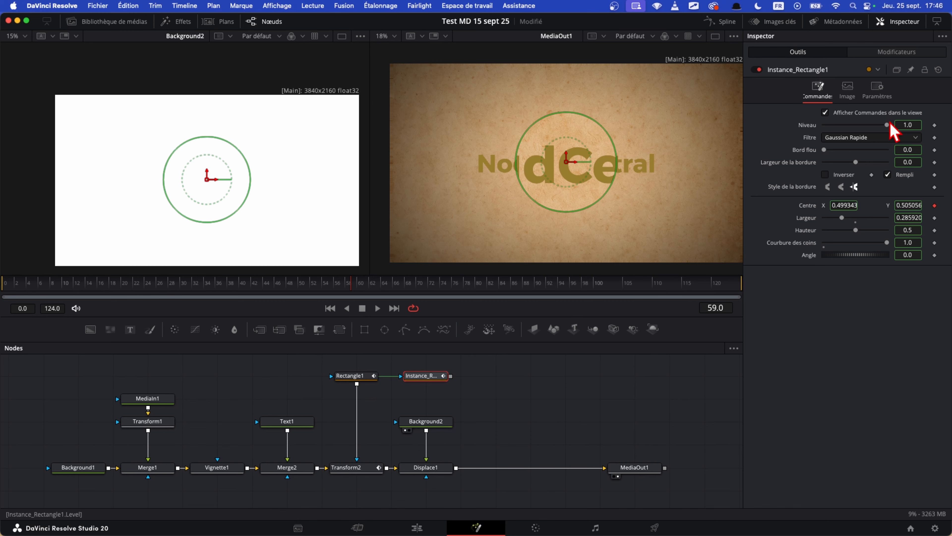
Test the link by lowering the mask level on the instance and restoring it to 1.0 on Rectangle1
{"action": "left_click_drag", "start_coordinate": [887, 125], "coordinate": [839, 125]}
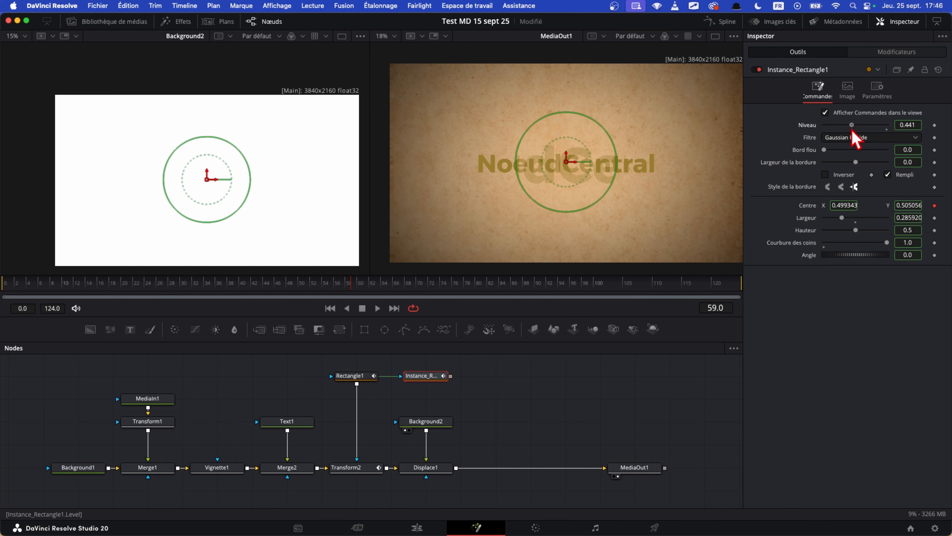
{"action": "left_click", "coordinate": [359, 375]}
{"action": "left_click_drag", "start_coordinate": [839, 125], "coordinate": [887, 125]}
{"action": "left_click", "coordinate": [411, 376]}
{"action": "left_click_drag", "start_coordinate": [299, 363], "coordinate": [484, 393]}
Deinstance the soft edge of Instance_Rectangle1 and set it to 0.0346
{"action": "left_click", "coordinate": [422, 420]}
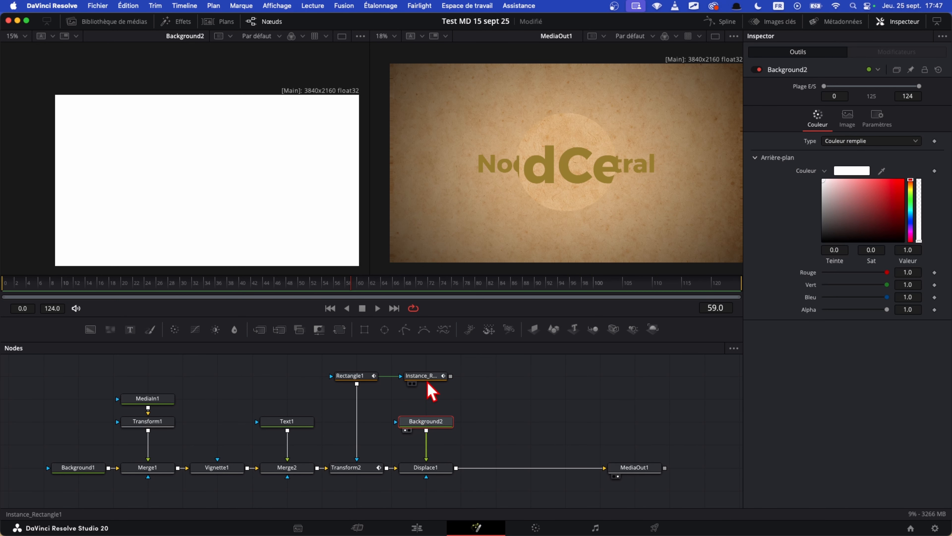
{"action": "left_click", "coordinate": [426, 376]}
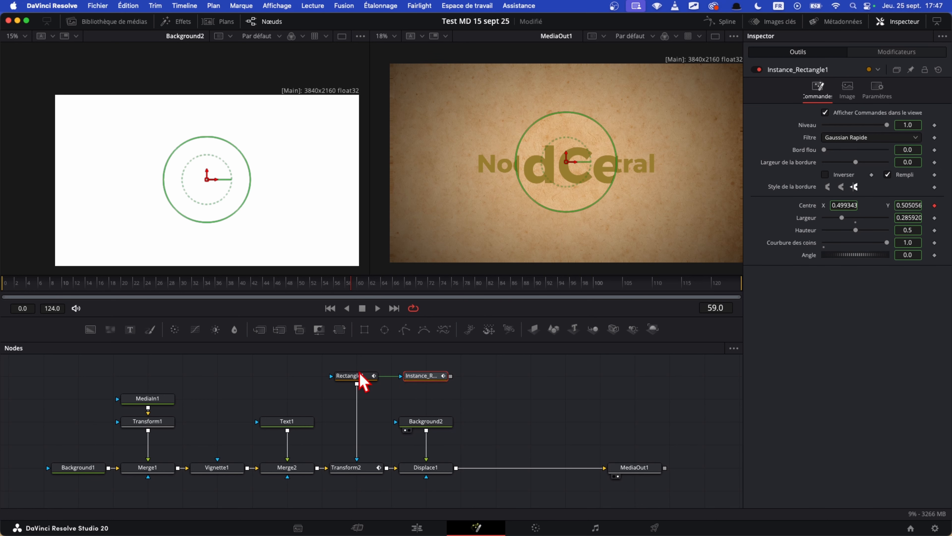
{"action": "right_click", "coordinate": [810, 155]}
{"action": "left_click", "coordinate": [837, 250]}
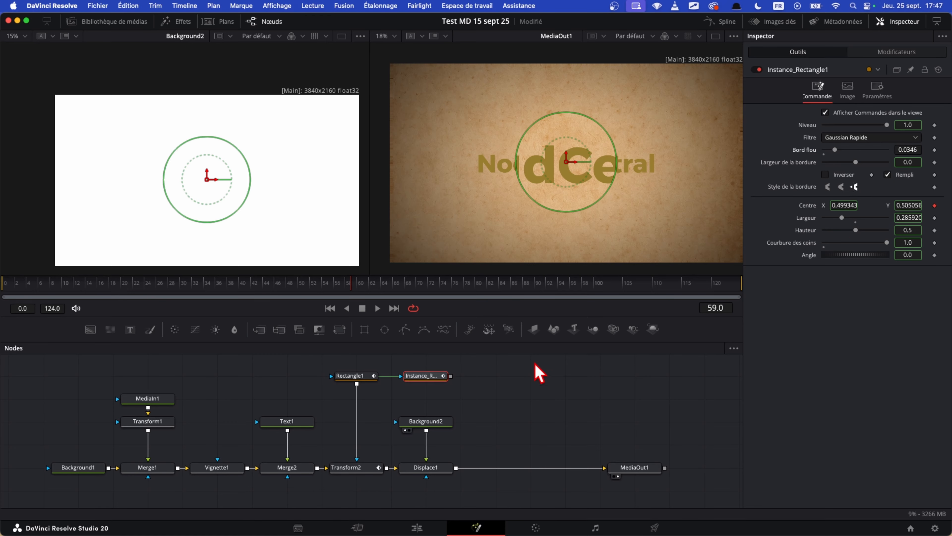
Show Rectangle1 and its instance side by side, try moving Rectangle1 to test the link, and undo the move
{"action": "key", "text": "2"}
{"action": "key", "text": "1"}
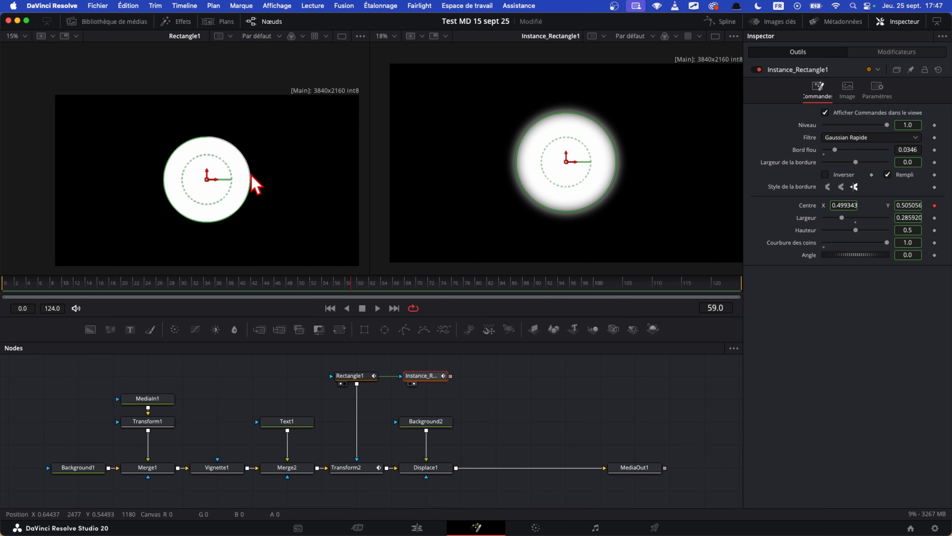
{"action": "left_click", "coordinate": [356, 377]}
{"action": "left_click_drag", "start_coordinate": [211, 191], "coordinate": [289, 206]}
{"action": "key", "text": "super+z"}
Connect Instance_Rectangle1 as Background2's mask, tidy the nodes, and display Background2 and Displace1 in the two viewers
{"action": "left_click", "coordinate": [427, 376]}
{"action": "left_click_drag", "start_coordinate": [451, 376], "coordinate": [398, 424]}
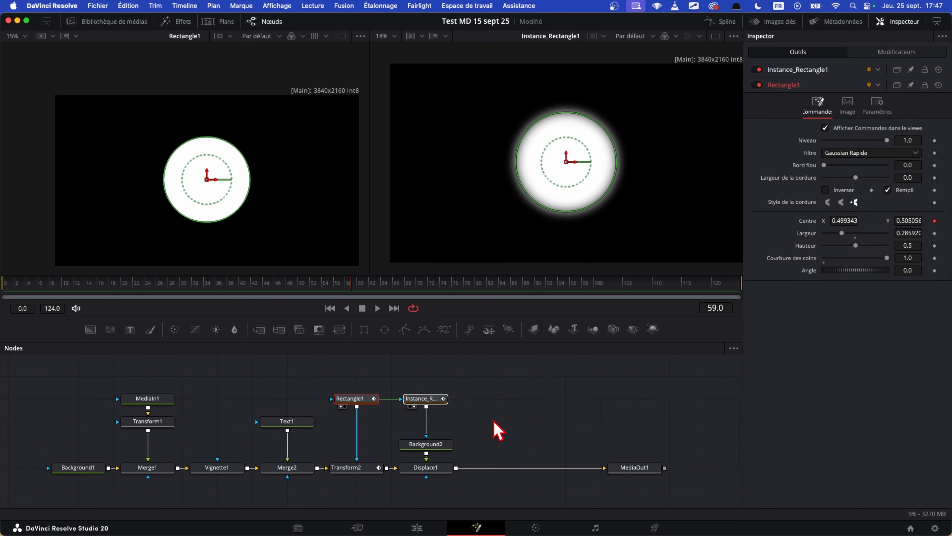
{"action": "left_click", "coordinate": [494, 420]}
{"action": "left_click_drag", "start_coordinate": [435, 468], "coordinate": [506, 220]}
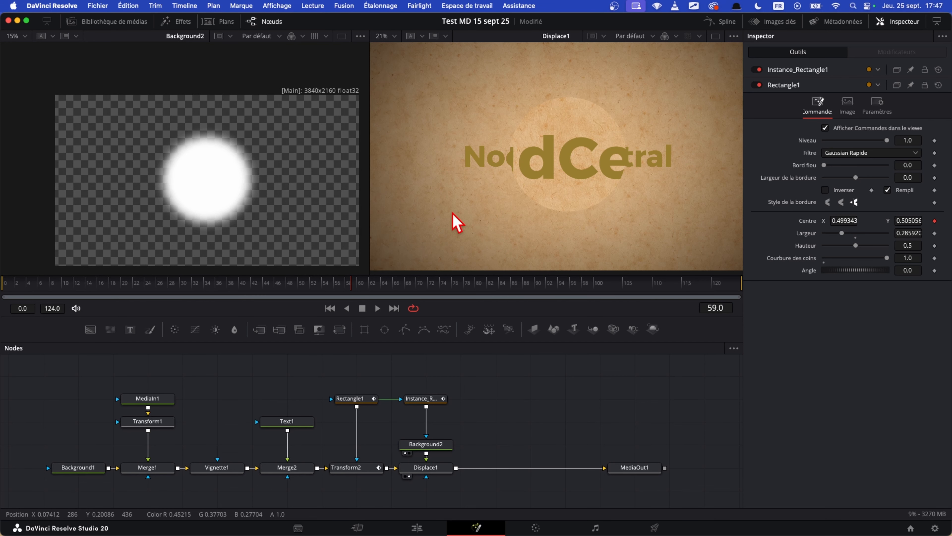
Connect Rectangle1 as Displace1's effect mask and compare it in the viewer with the soft-edged Instance_Rectangle1
{"action": "scroll", "coordinate": [524, 181], "scroll_direction": "up", "scroll_amount": 6}
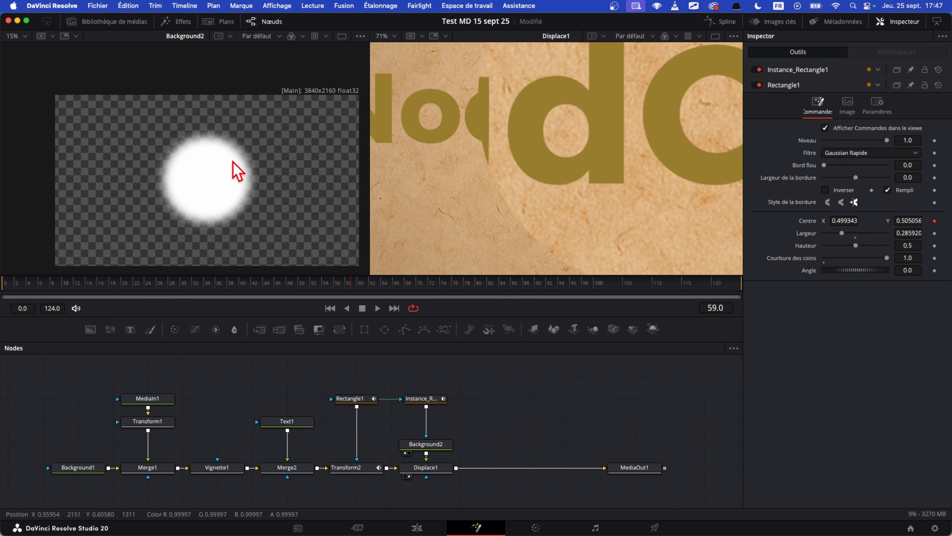
{"action": "left_click_drag", "start_coordinate": [419, 400], "coordinate": [287, 225]}
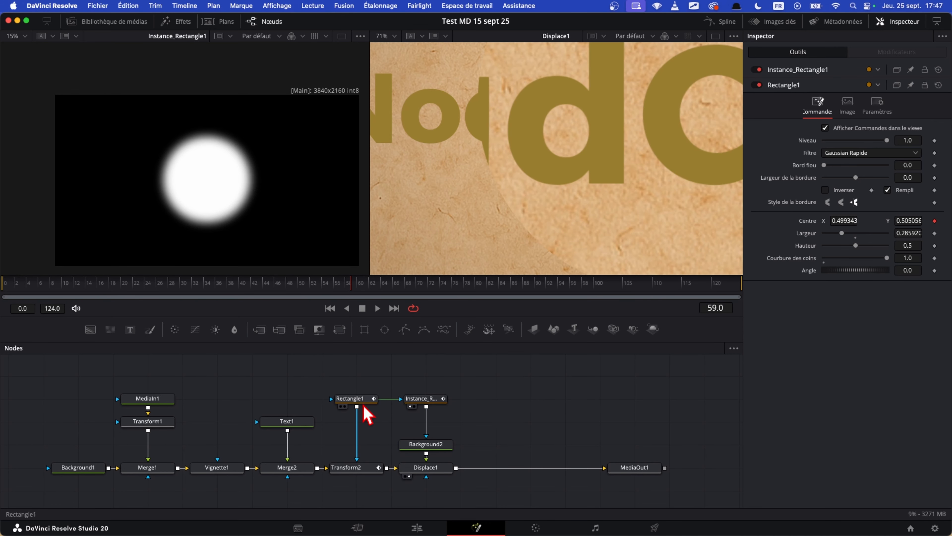
{"action": "left_click_drag", "start_coordinate": [357, 408], "coordinate": [429, 485]}
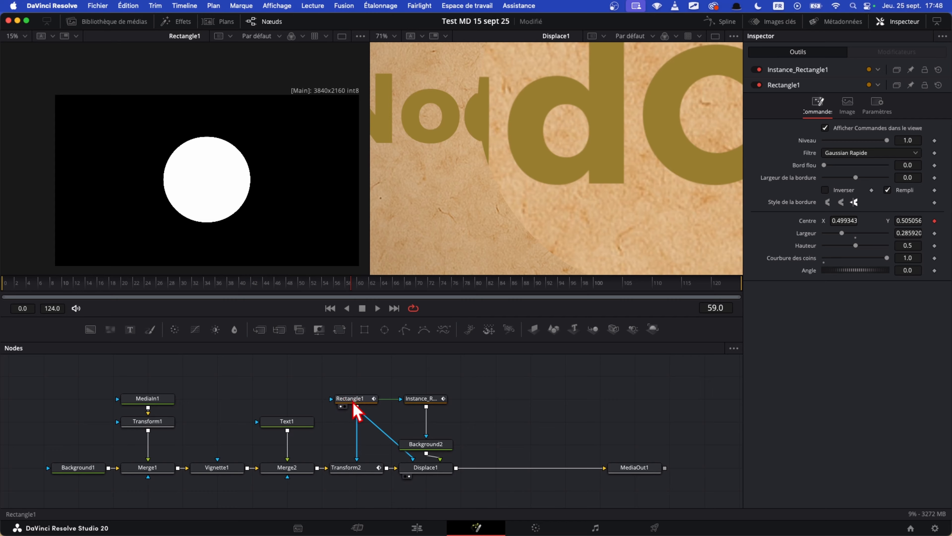
{"action": "left_click", "coordinate": [410, 406]}
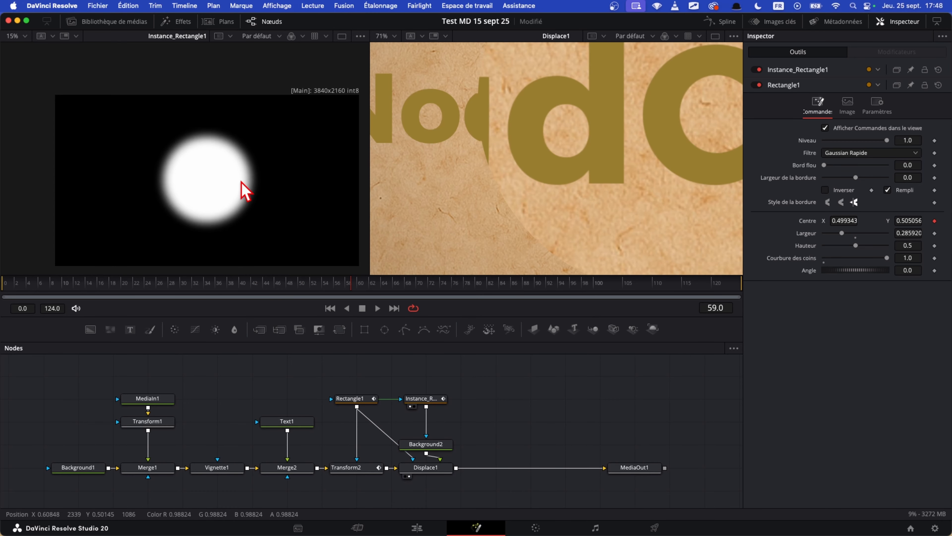
Raise the soft edge of Instance_Rectangle1 to 0.0882 and check the distortion over the title
{"action": "left_click", "coordinate": [423, 398]}
{"action": "left_click_drag", "start_coordinate": [853, 150], "coordinate": [855, 149]}
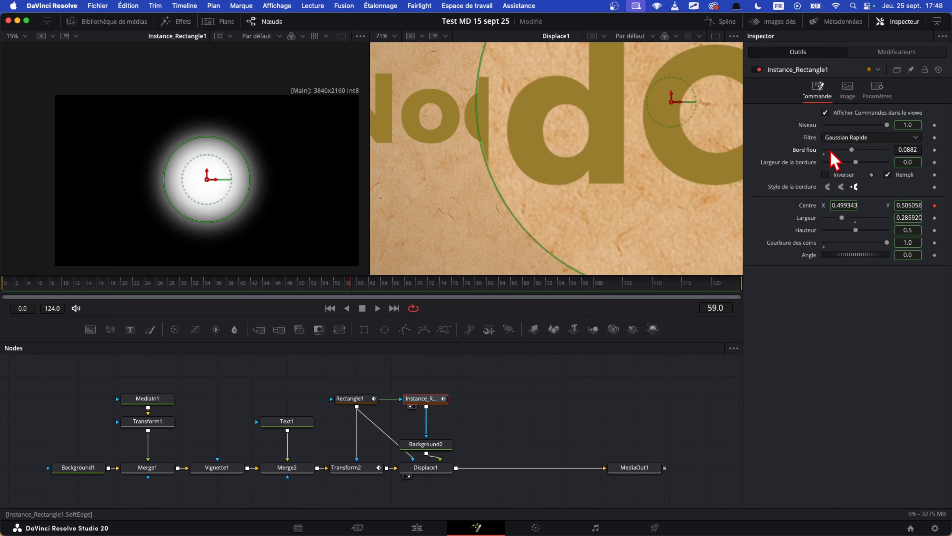
{"action": "scroll", "coordinate": [538, 187], "scroll_direction": "down", "scroll_amount": 5}
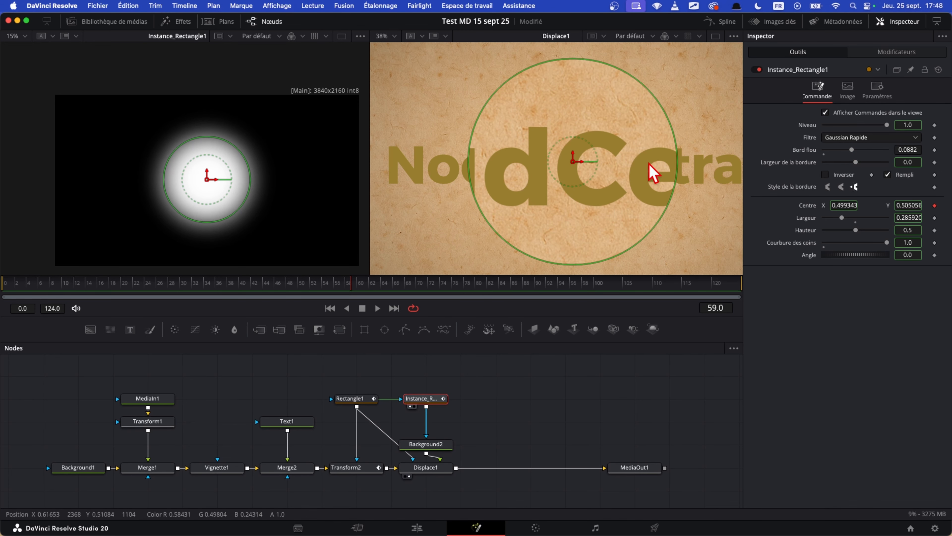
{"action": "scroll", "coordinate": [652, 173], "scroll_direction": "down", "scroll_amount": 1}
{"action": "scroll", "coordinate": [663, 170], "scroll_direction": "up", "scroll_amount": 1}
{"action": "scroll", "coordinate": [660, 195], "scroll_direction": "down", "scroll_amount": 1}
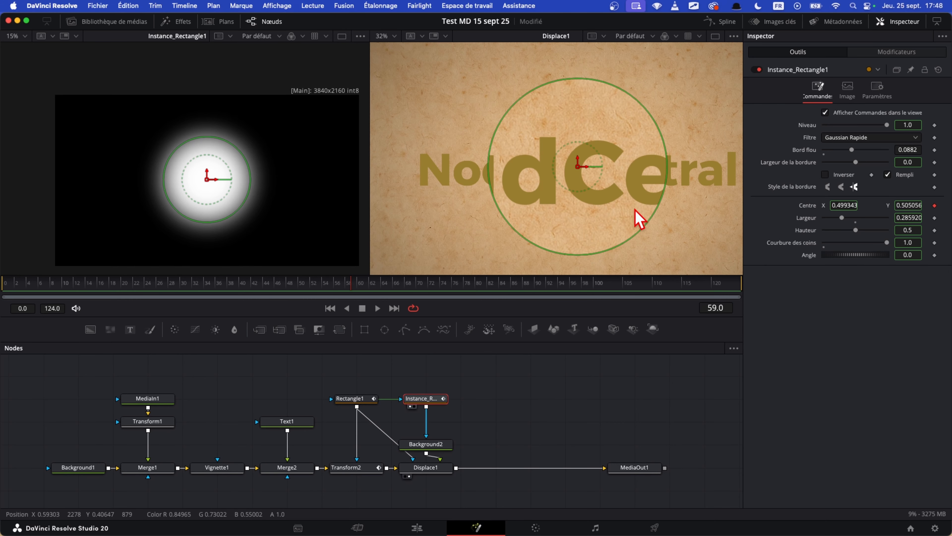
{"action": "scroll", "coordinate": [637, 219], "scroll_direction": "down", "scroll_amount": 1}
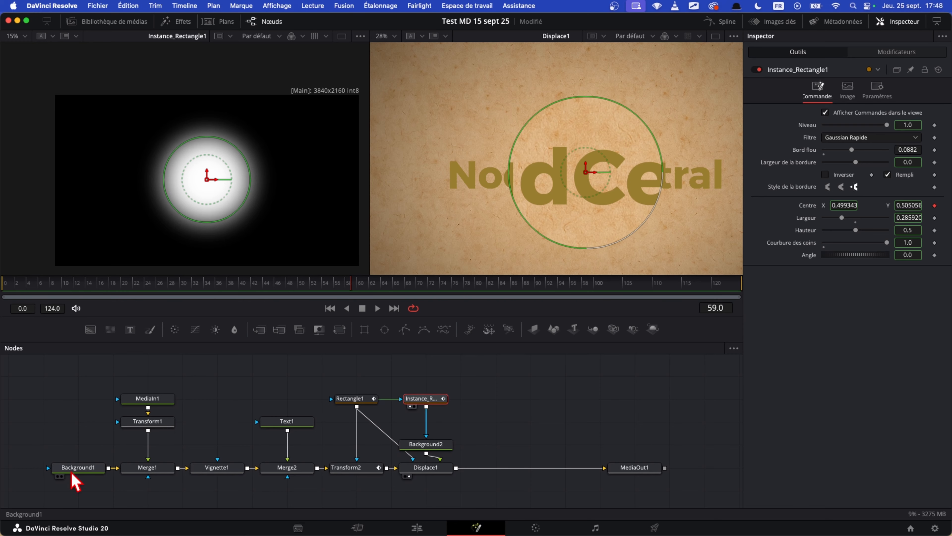
Make room among the background nodes and insert the Grille1 grid node between Merge1 and Vignette1
{"action": "left_click_drag", "start_coordinate": [88, 466], "coordinate": [19, 466]}
{"action": "left_click_drag", "start_coordinate": [150, 468], "coordinate": [115, 467]}
{"action": "left_click_drag", "start_coordinate": [109, 381], "coordinate": [130, 424]}
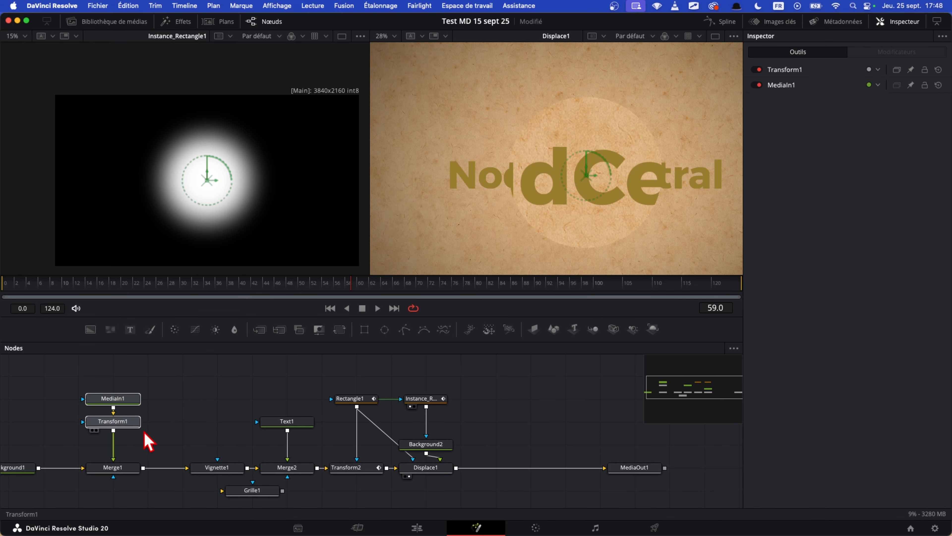
{"action": "left_click_drag", "start_coordinate": [263, 495], "coordinate": [163, 480]}
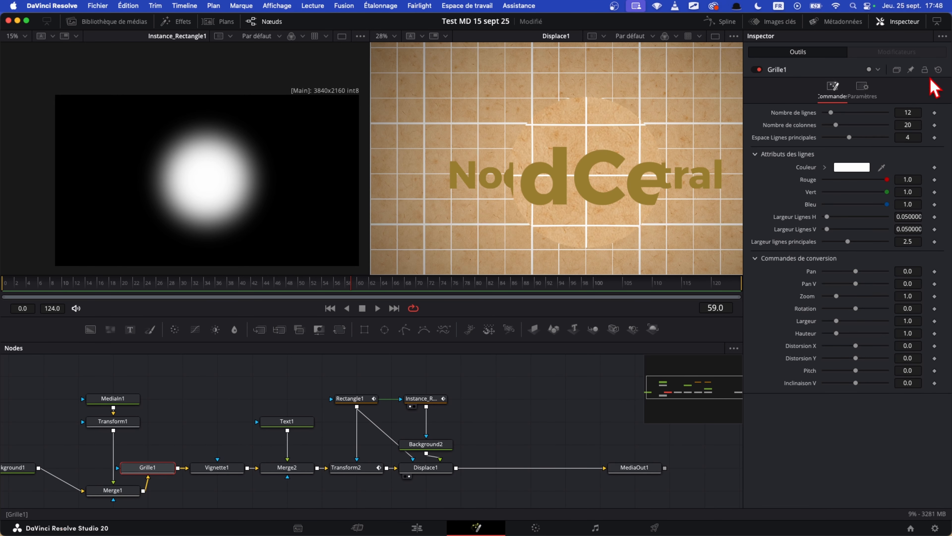
Set Grille1's main line spacing to 0, increase its number of lines and columns, and display MediaOut1 in the second viewer
{"action": "left_click_drag", "start_coordinate": [849, 138], "coordinate": [776, 147]}
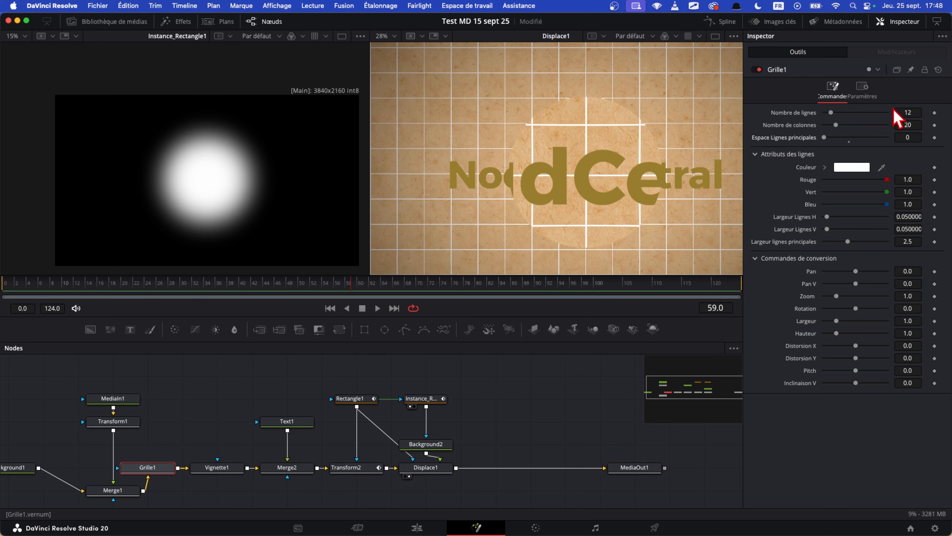
{"action": "left_click_drag", "start_coordinate": [832, 112], "coordinate": [847, 125]}
{"action": "scroll", "coordinate": [428, 453], "scroll_direction": "right", "scroll_amount": 5}
{"action": "left_click_drag", "start_coordinate": [556, 466], "coordinate": [610, 164]}
Raise Displace1's refraction strength to 0.22 so the grid bulges inside the lens
{"action": "left_click", "coordinate": [347, 469]}
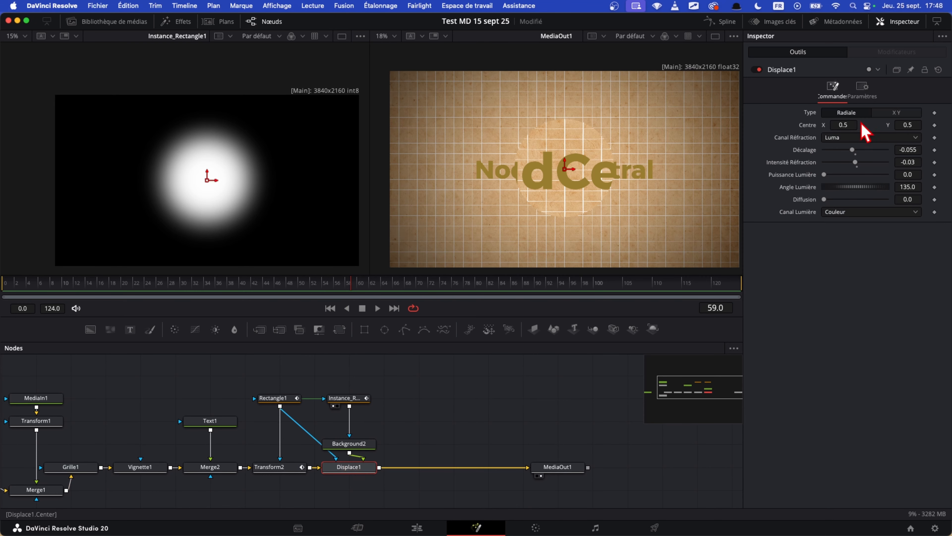
{"action": "left_click_drag", "start_coordinate": [852, 165], "coordinate": [859, 163]}
{"action": "scroll", "coordinate": [574, 202], "scroll_direction": "up", "scroll_amount": 5}
{"action": "scroll", "coordinate": [630, 190], "scroll_direction": "down", "scroll_amount": 3}
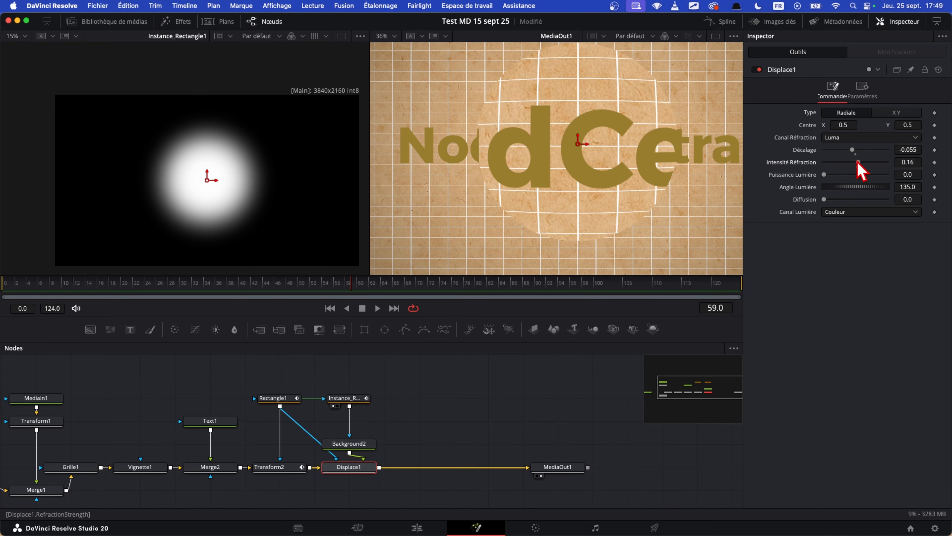
Set the soft edge of Instance_Rectangle1 to 0.0268 and select Background2
{"action": "left_click", "coordinate": [352, 398]}
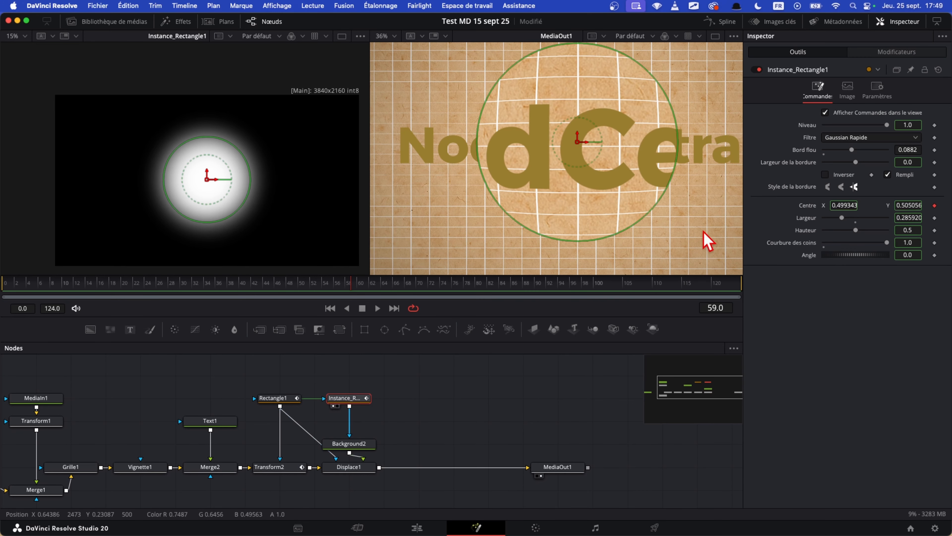
{"action": "left_click_drag", "start_coordinate": [851, 154], "coordinate": [831, 155]}
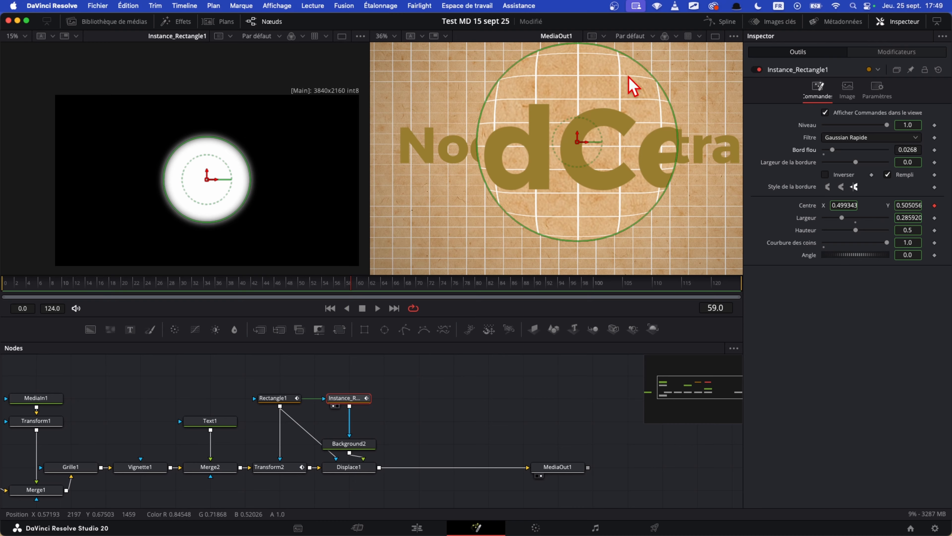
{"action": "left_click", "coordinate": [348, 443]}
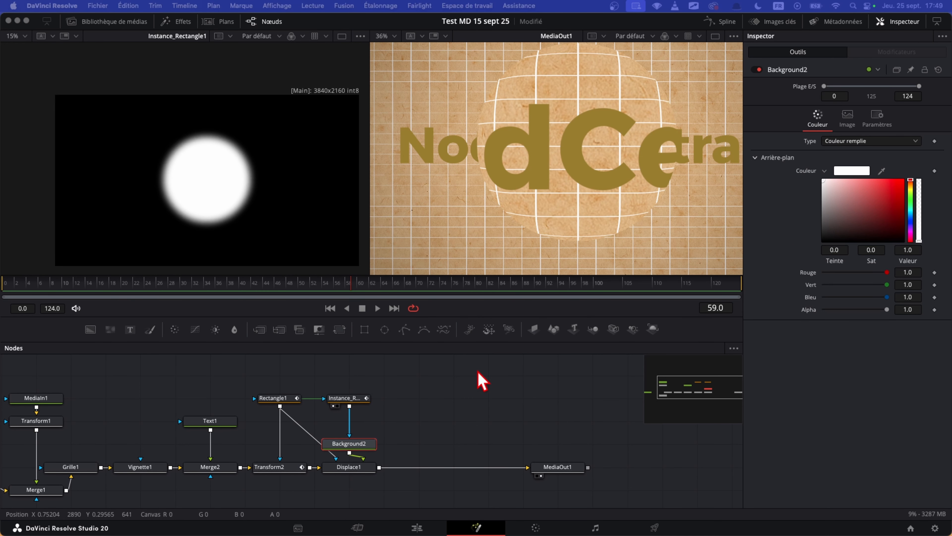
Test the lens by moving Rectangle1 past the end of the title, to about X 0.858, Y 0.476
{"action": "left_click", "coordinate": [277, 398]}
{"action": "scroll", "coordinate": [563, 170], "scroll_direction": "down", "scroll_amount": 2}
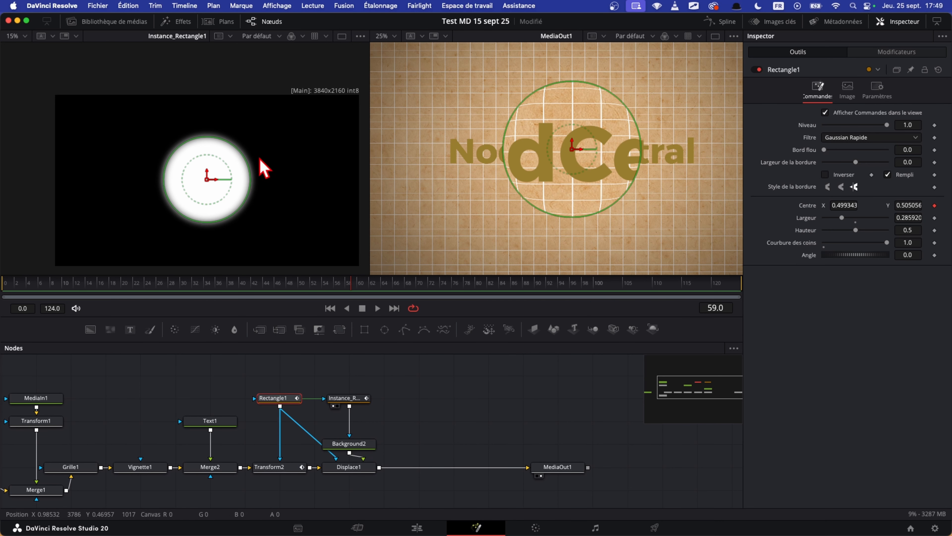
{"action": "left_click_drag", "start_coordinate": [207, 180], "coordinate": [315, 185]}
{"action": "scroll", "coordinate": [487, 177], "scroll_direction": "down", "scroll_amount": 1}
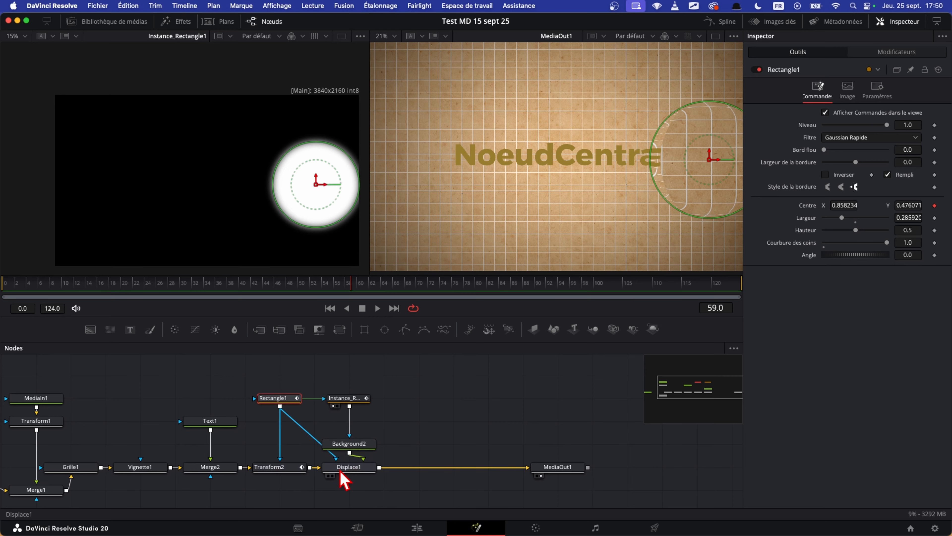
Try moving Displace1's centre by hand onto the displaced circle and undo the move
{"action": "left_click", "coordinate": [344, 481]}
{"action": "left_click_drag", "start_coordinate": [563, 154], "coordinate": [715, 160]}
{"action": "key", "text": "super+z"}
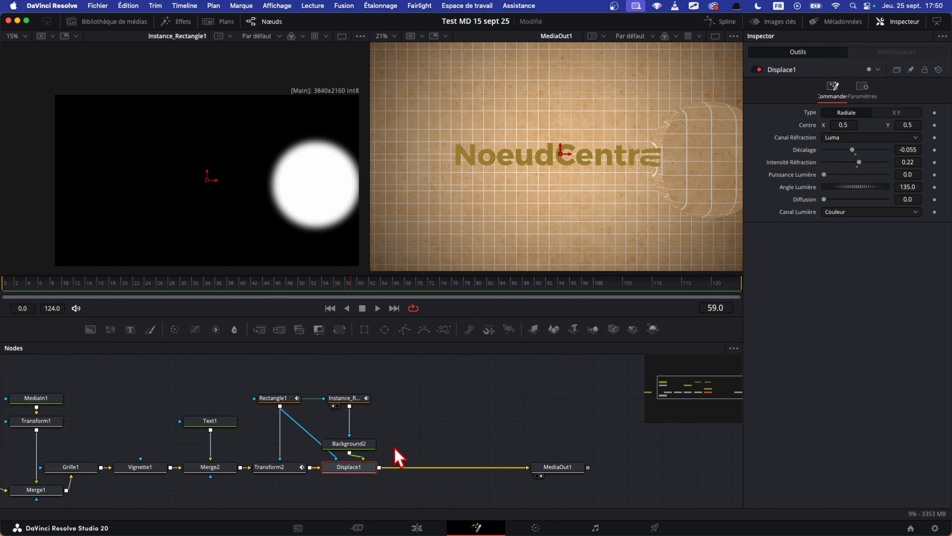
Connect Displace1's centre to Rectangle1's centre and move Rectangle1 back over the title to about X 0.480, Y 0.480
{"action": "right_click", "coordinate": [808, 126]}
{"action": "mouse_move", "coordinate": [832, 179]}
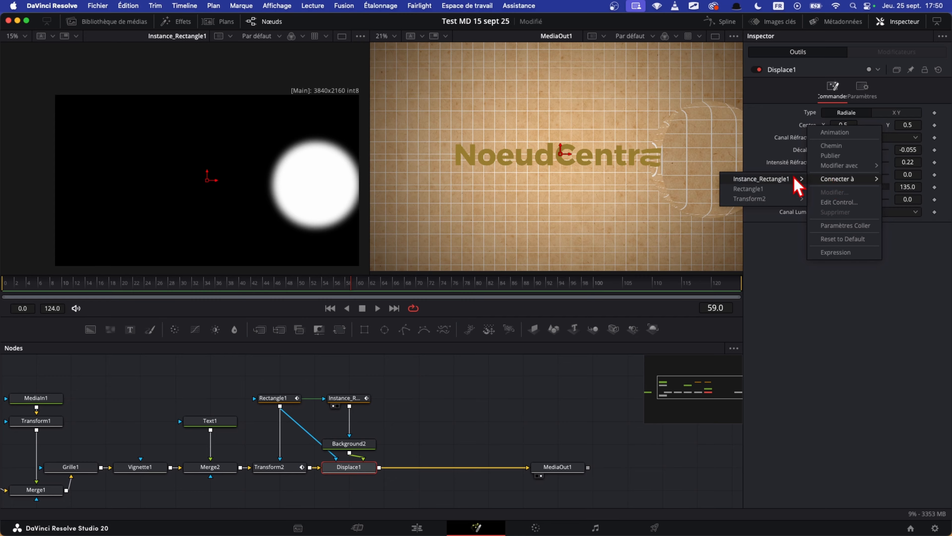
{"action": "mouse_move", "coordinate": [761, 190]}
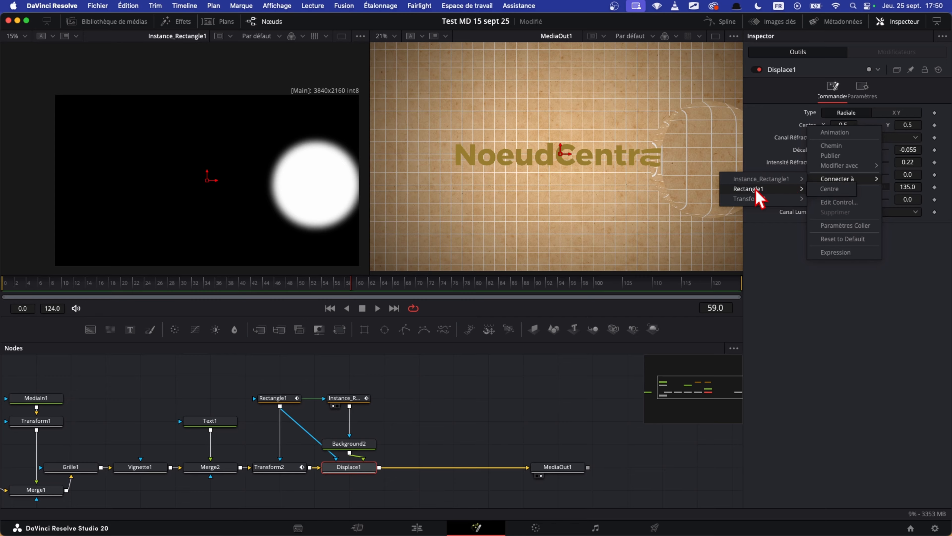
{"action": "left_click", "coordinate": [830, 189]}
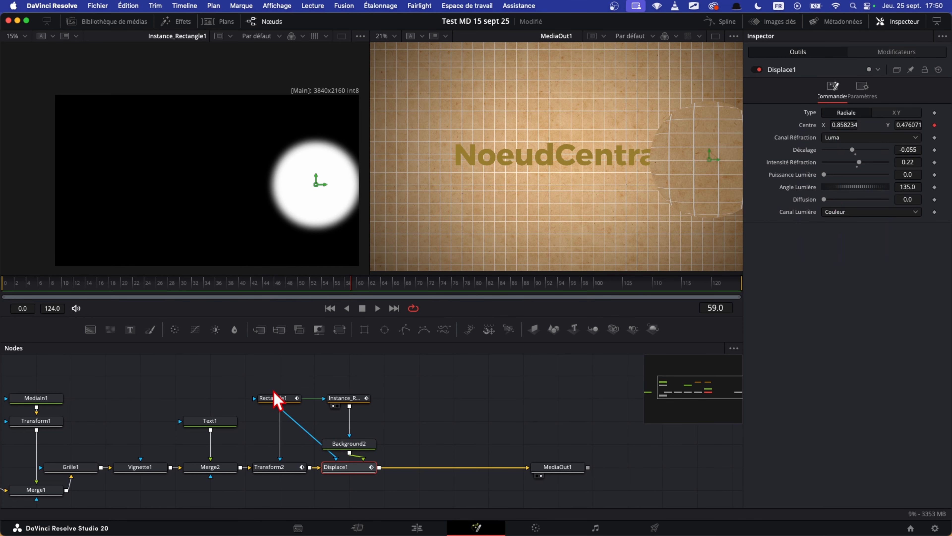
{"action": "left_click", "coordinate": [275, 400]}
{"action": "left_click_drag", "start_coordinate": [709, 160], "coordinate": [547, 158]}
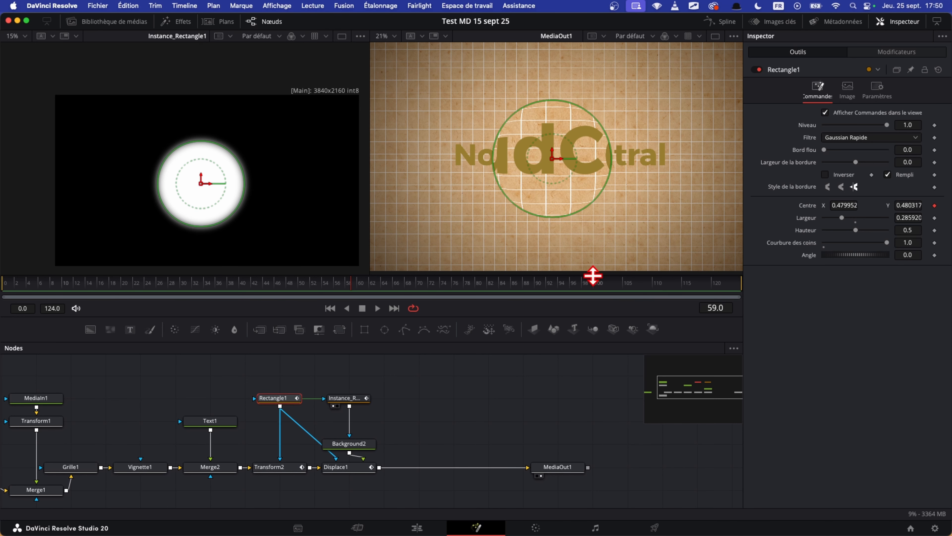
Move MediaOut1 farther along and insert a zoom blur node (Flou de zoom) after Displace1
{"action": "left_click_drag", "start_coordinate": [562, 469], "coordinate": [636, 469]}
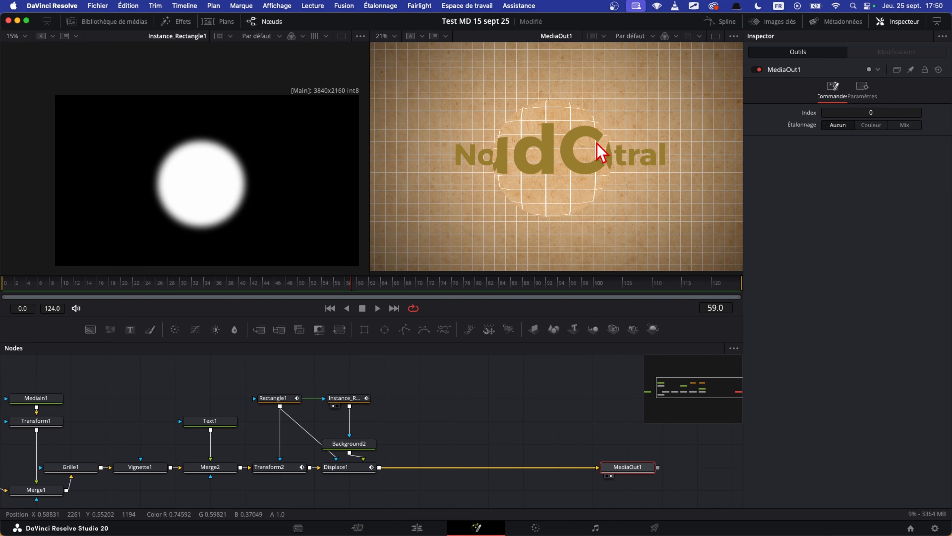
{"action": "left_click", "coordinate": [340, 469]}
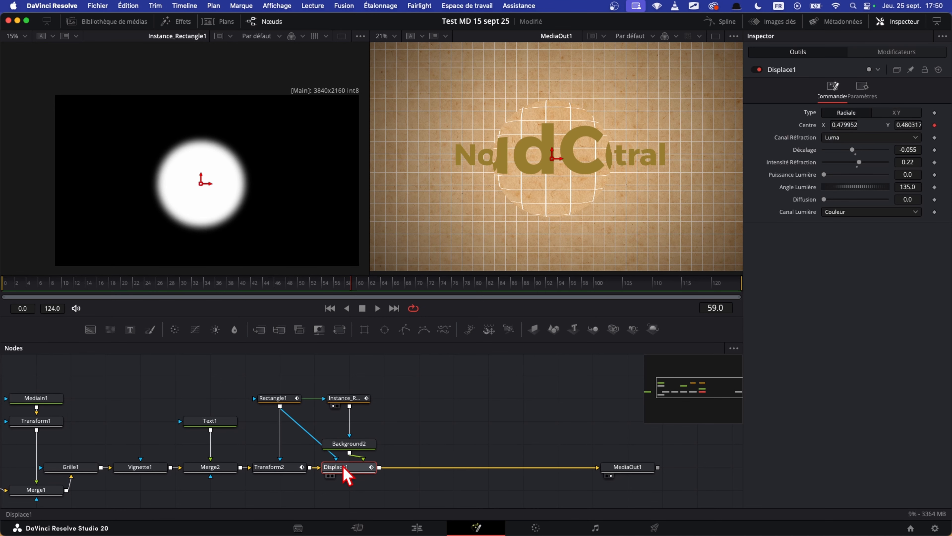
{"action": "key", "text": "shift+space"}
{"action": "type", "text": "fl"}
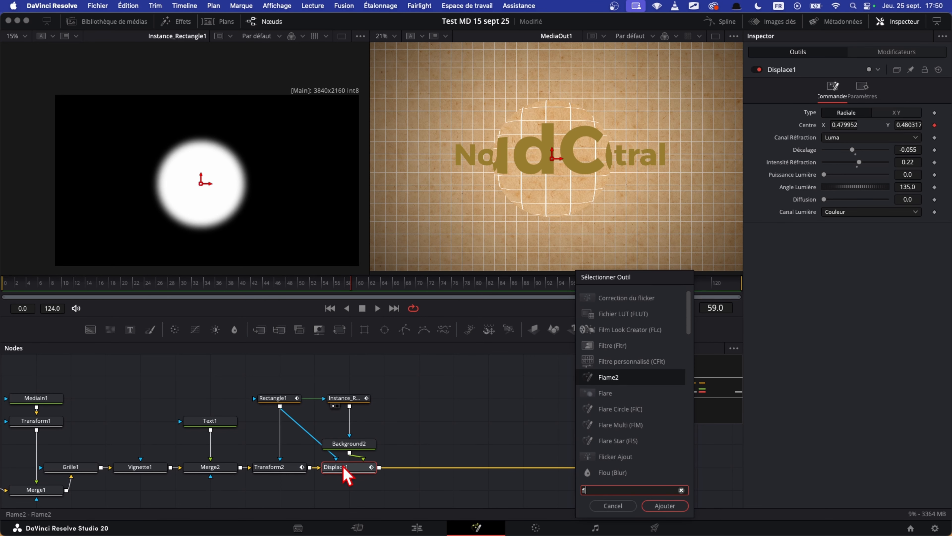
{"action": "type", "text": "ou"}
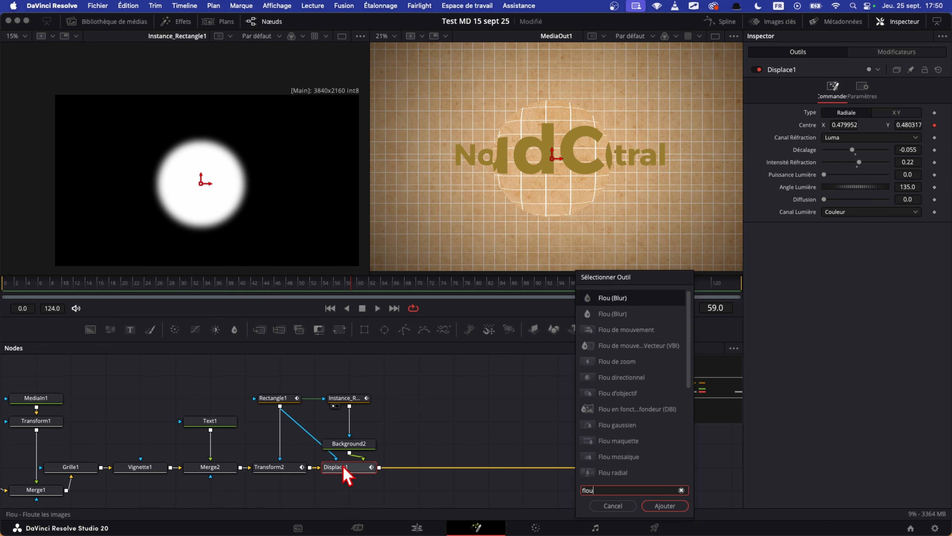
{"action": "key", "text": "Down"}
{"action": "key", "text": "Down"}
{"action": "key", "text": "Down"}
{"action": "key", "text": "Down"}
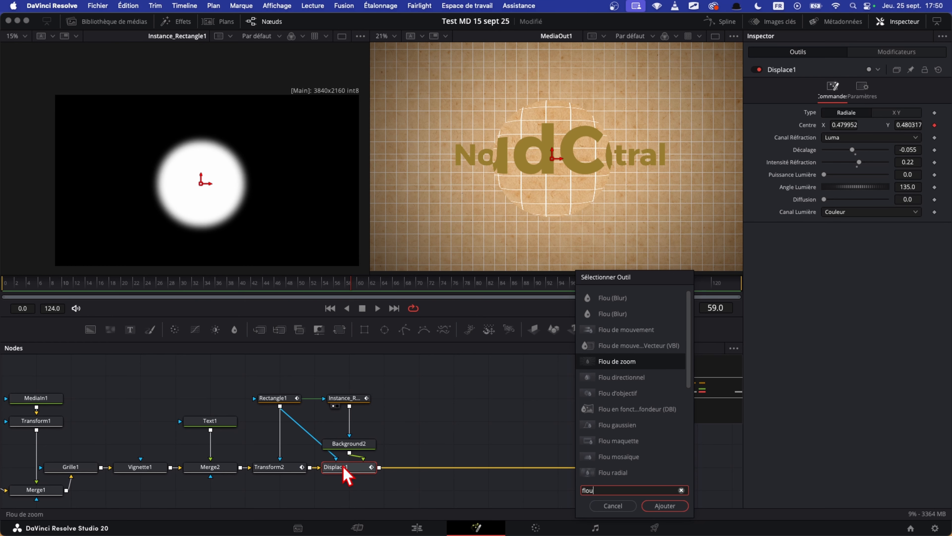
{"action": "key", "text": "Return"}
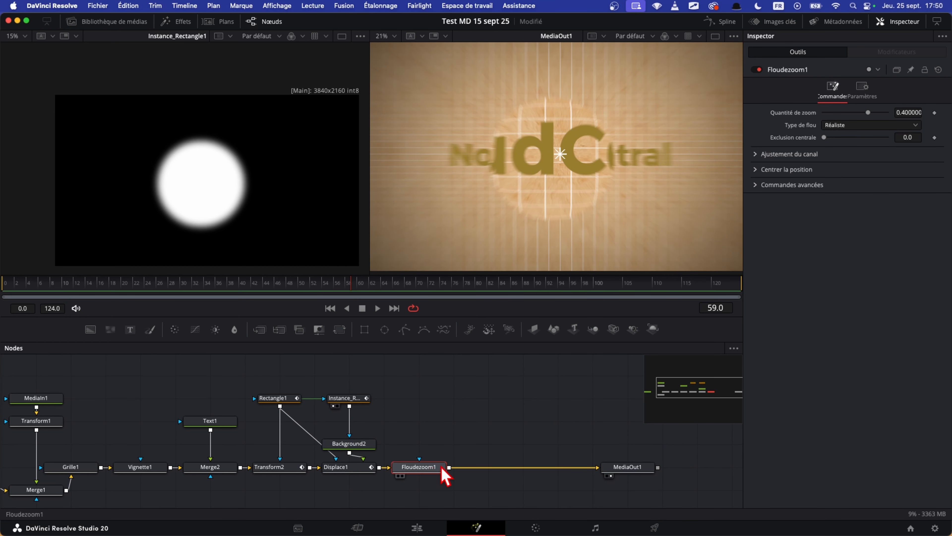
Connect Rectangle1 as Floudezoom1's mask and link the blur's centre position to Rectangle1's centre
{"action": "left_click_drag", "start_coordinate": [441, 469], "coordinate": [476, 468]}
{"action": "left_click_drag", "start_coordinate": [280, 406], "coordinate": [454, 459]}
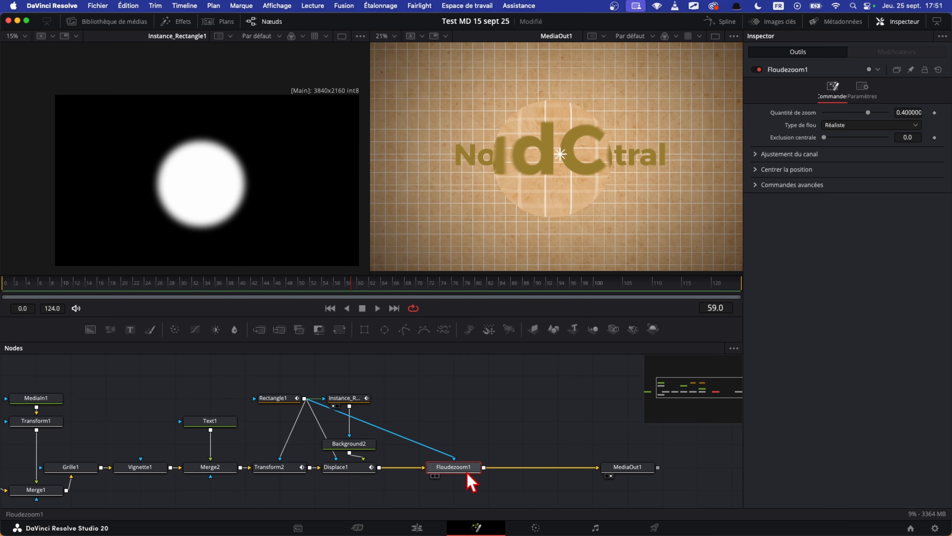
{"action": "left_click", "coordinate": [756, 170]}
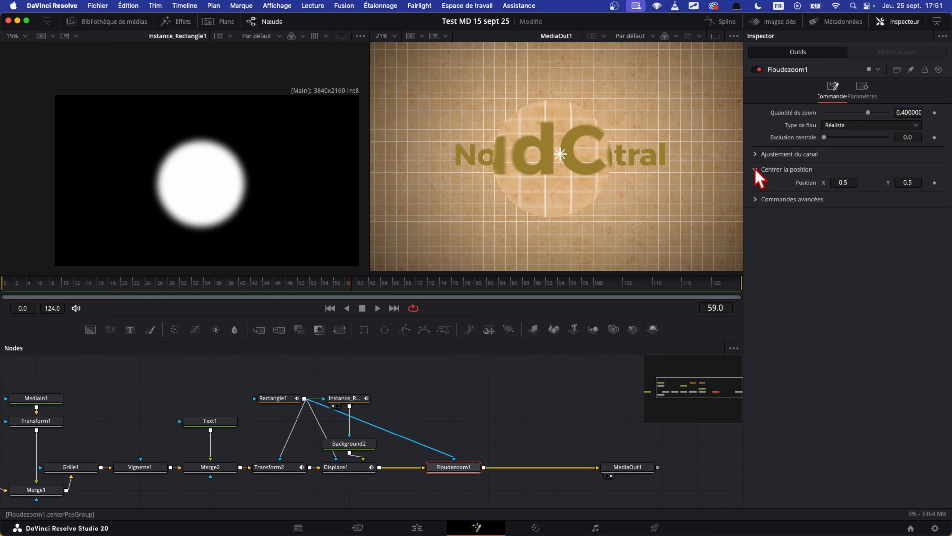
{"action": "right_click", "coordinate": [792, 180]}
{"action": "mouse_move", "coordinate": [854, 236]}
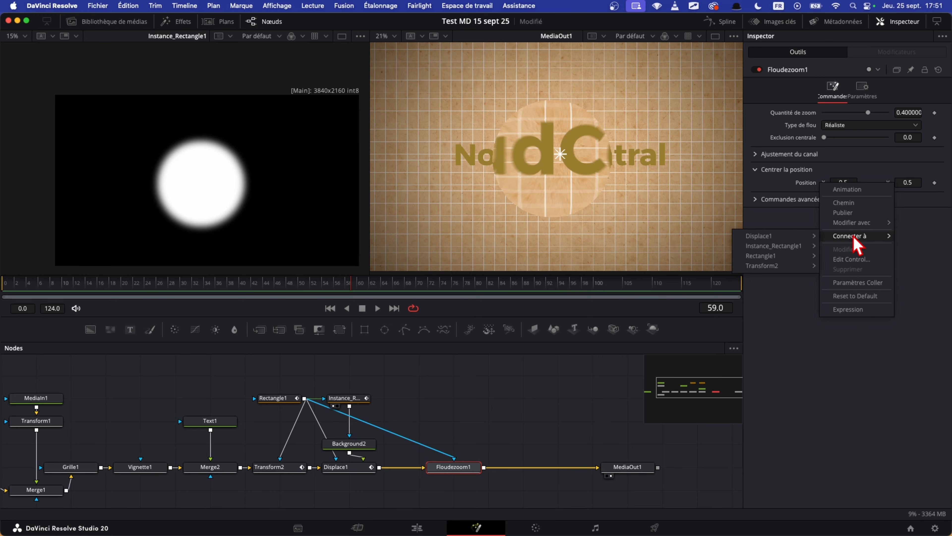
{"action": "mouse_move", "coordinate": [790, 257]}
{"action": "left_click", "coordinate": [833, 256]}
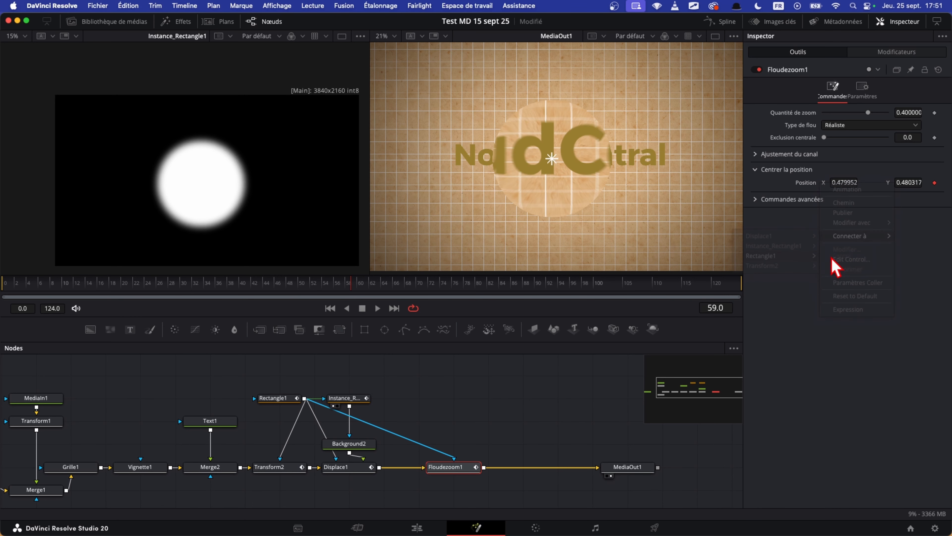
Move Rectangle1 over the middle of the title, to about X 0.497, Y 0.485
{"action": "left_click", "coordinate": [272, 397]}
{"action": "mouse_move", "coordinate": [566, 156]}
{"action": "left_mouse_down"}
{"action": "mouse_move", "coordinate": [487, 160]}
{"action": "mouse_move", "coordinate": [560, 158]}
{"action": "left_mouse_up"}
{"action": "scroll", "coordinate": [556, 154], "scroll_direction": "up", "scroll_amount": 5}
Adjust Floudezoom1's central exclusion and test the finished lens by moving Rectangle1 across the title
{"action": "left_click", "coordinate": [446, 467]}
{"action": "left_click_drag", "start_coordinate": [908, 138], "coordinate": [506, 108]}
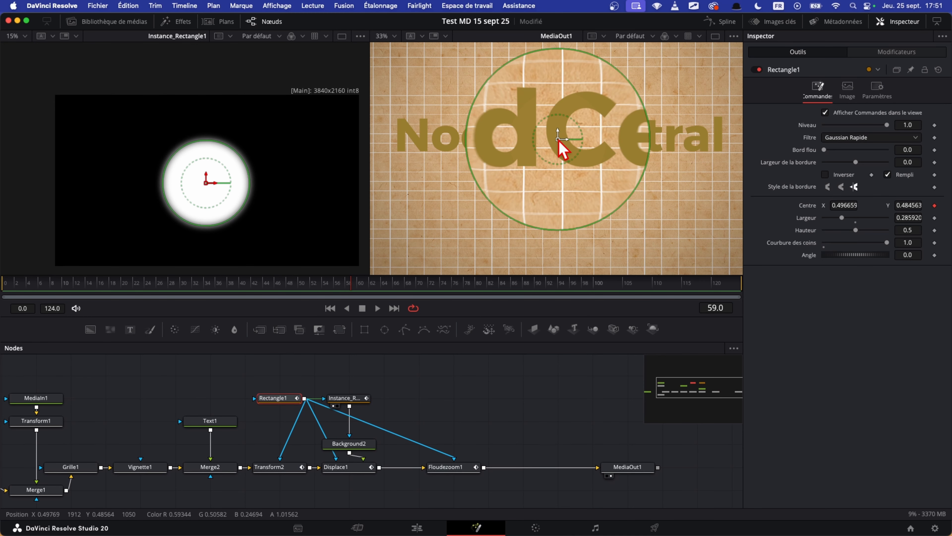
{"action": "left_click_drag", "start_coordinate": [558, 140], "coordinate": [586, 160]}
{"action": "scroll", "coordinate": [585, 161], "scroll_direction": "down", "scroll_amount": 3}
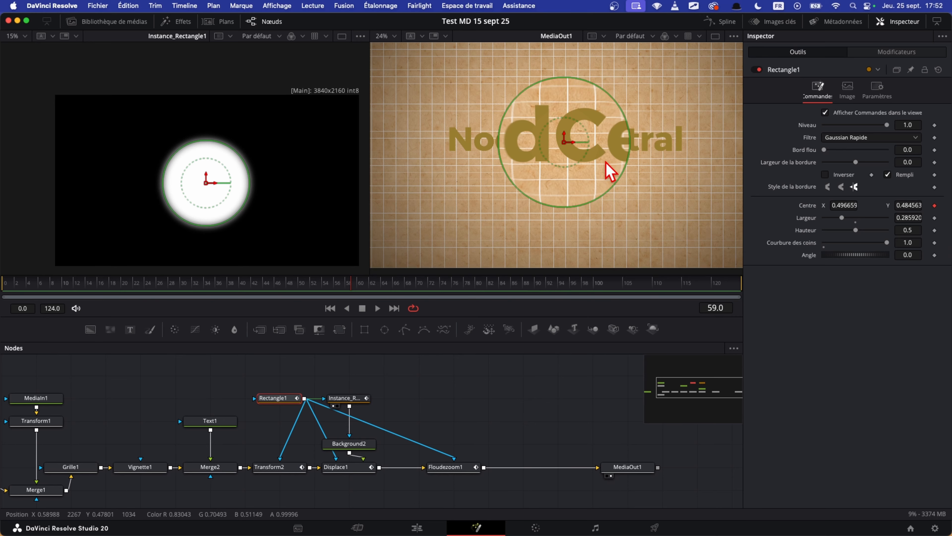
Paste an instance of Rectangle1 into the node graph and place it above Floudezoom1
{"action": "left_click", "coordinate": [449, 435]}
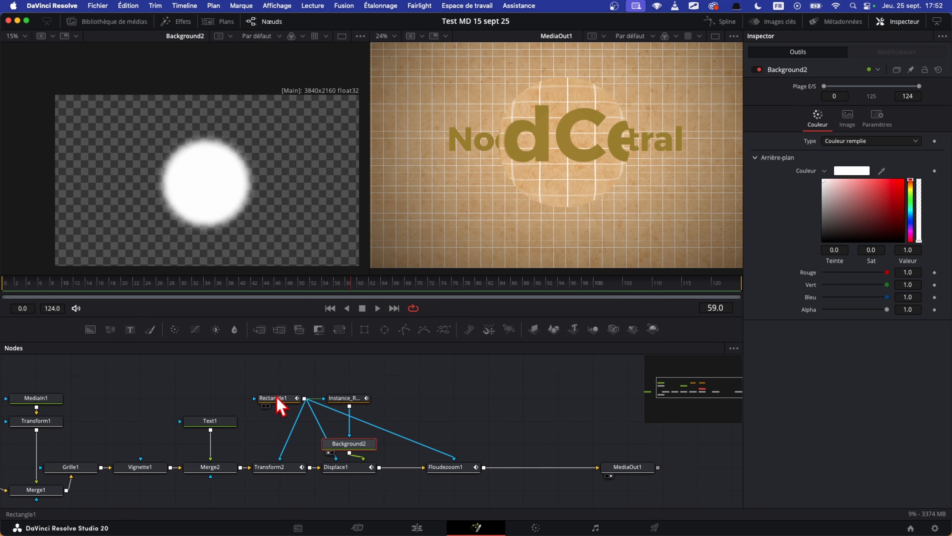
{"action": "left_click", "coordinate": [277, 398]}
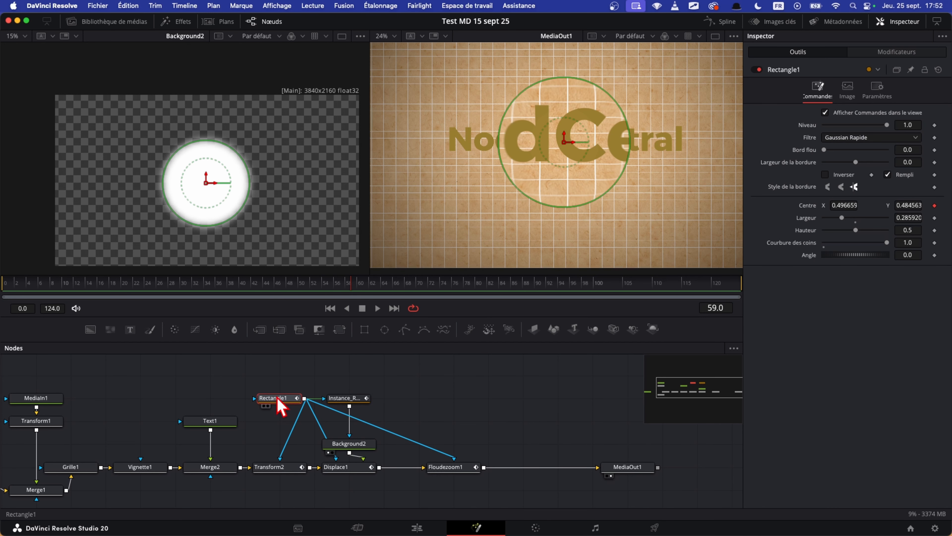
{"action": "left_click", "coordinate": [468, 407]}
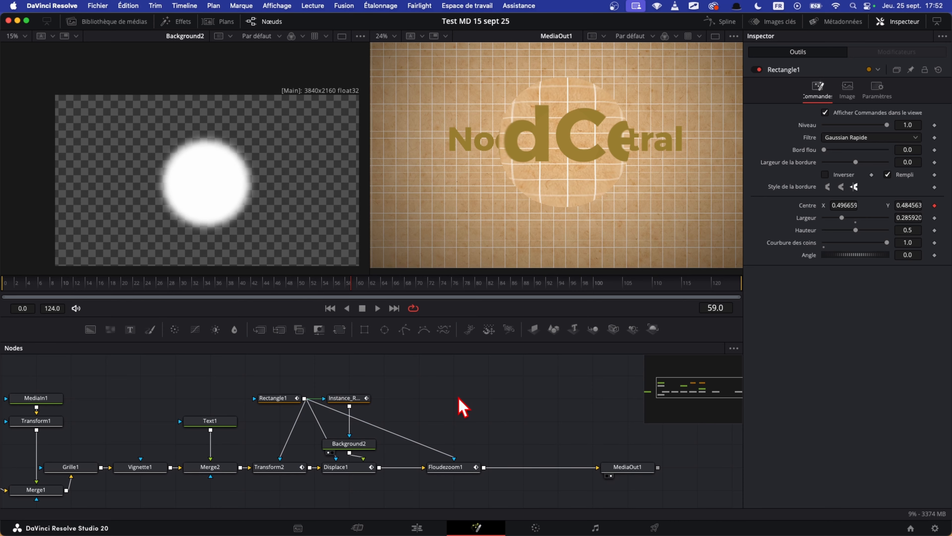
{"action": "key", "text": "super+shift+v"}
{"action": "mouse_move", "coordinate": [458, 398]}
{"action": "left_mouse_down"}
{"action": "mouse_move", "coordinate": [447, 363]}
{"action": "mouse_move", "coordinate": [446, 391]}
{"action": "mouse_move", "coordinate": [452, 381]}
{"action": "left_mouse_up"}
Deinstance the soft edge, fill and border width parameters of the new Rectangle1 instance
{"action": "right_click", "coordinate": [811, 152]}
{"action": "left_click", "coordinate": [839, 250]}
{"action": "right_click", "coordinate": [906, 176]}
{"action": "left_click", "coordinate": [827, 160]}
{"action": "right_click", "coordinate": [793, 164]}
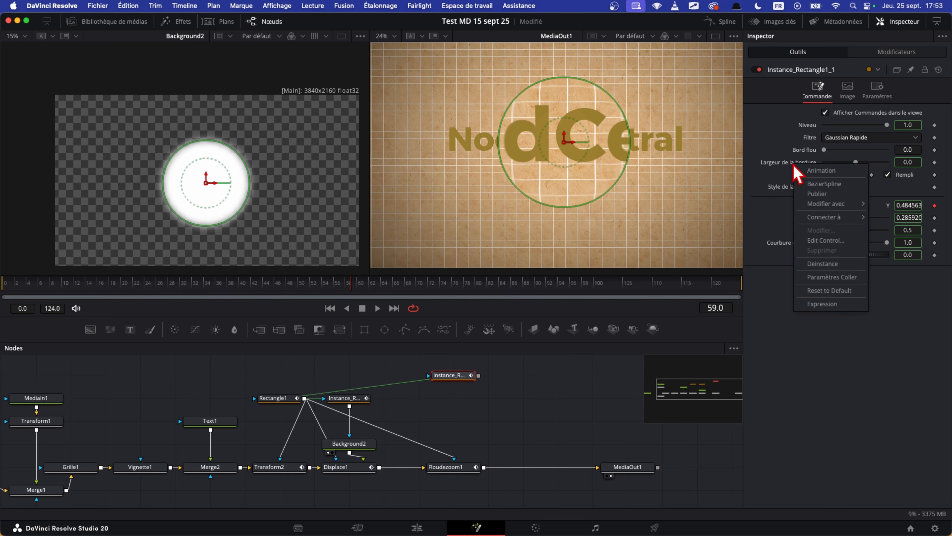
{"action": "left_click", "coordinate": [851, 264]}
Add a white Background node below the new instance, mask it with that instance and display it in the viewer
{"action": "left_click_drag", "start_coordinate": [101, 324], "coordinate": [452, 400]}
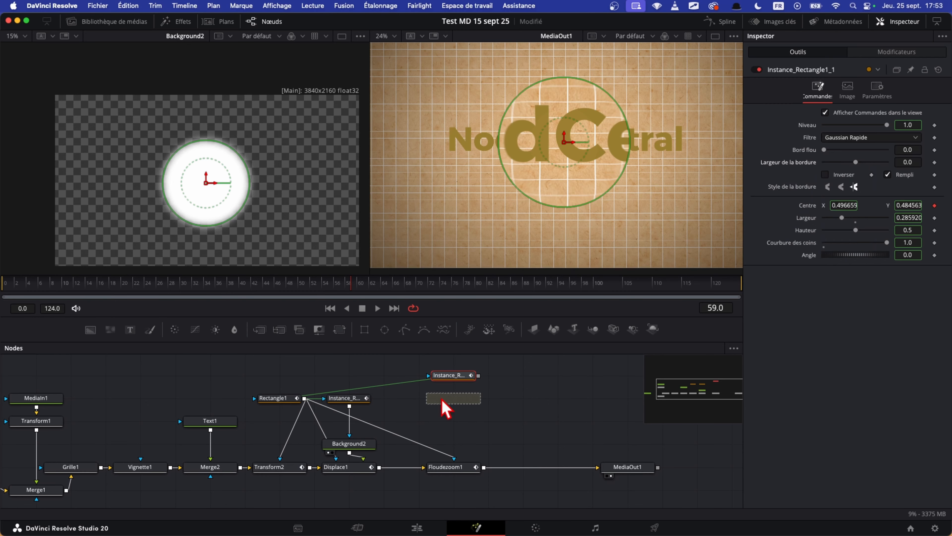
{"action": "left_click", "coordinate": [835, 175]}
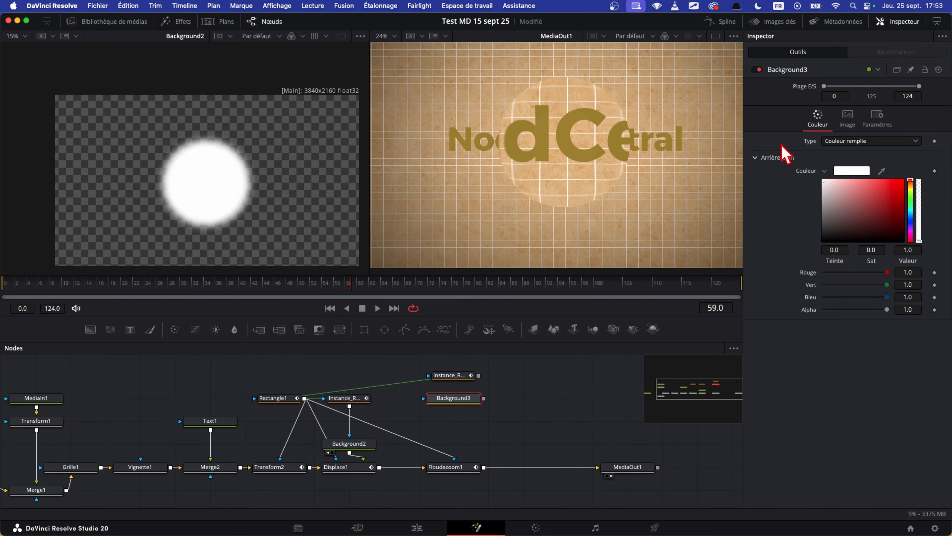
{"action": "left_click", "coordinate": [474, 378]}
{"action": "left_click_drag", "start_coordinate": [476, 382], "coordinate": [427, 399]}
{"action": "left_click", "coordinate": [469, 402]}
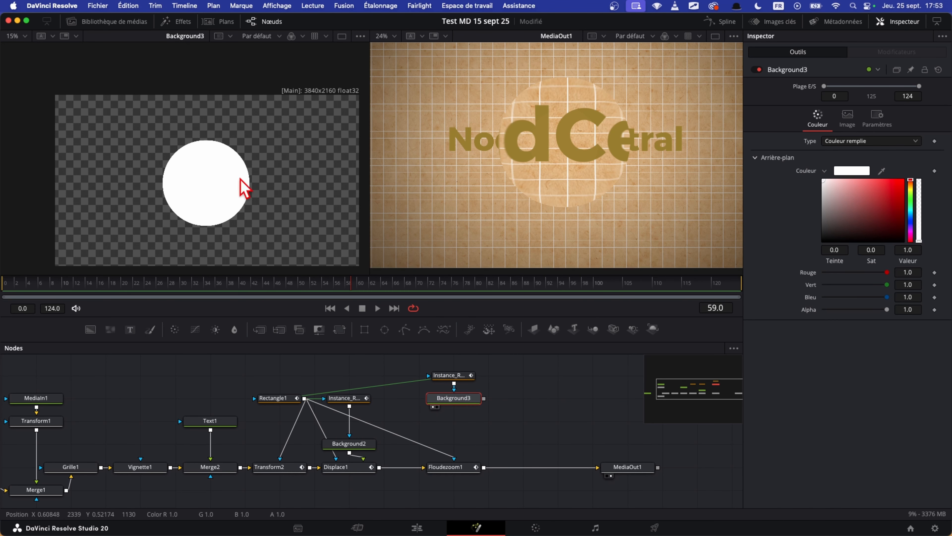
Turn the new instance into a soft ring: disable its fill, set border width to 0.019 and soft edge to 0.0331
{"action": "left_click", "coordinate": [457, 380]}
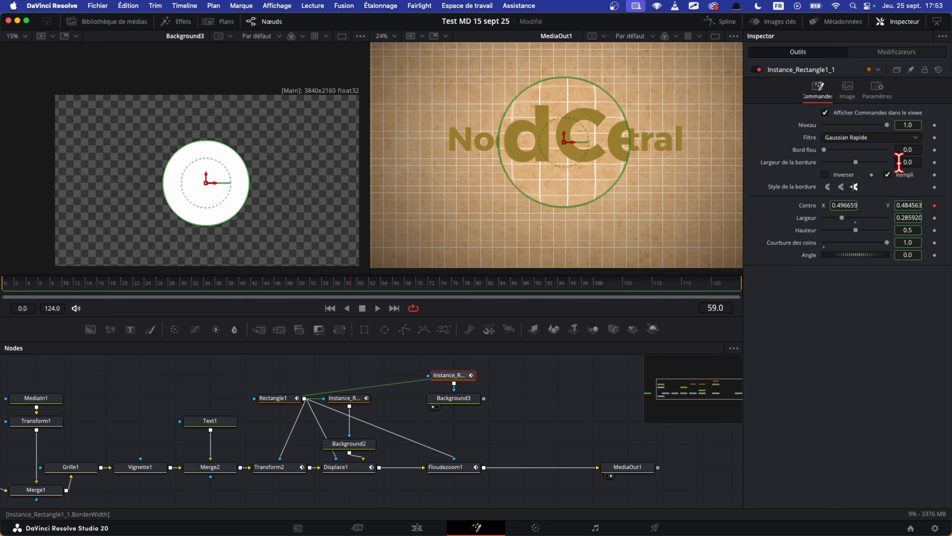
{"action": "left_click", "coordinate": [889, 175]}
{"action": "mouse_move", "coordinate": [856, 162]}
{"action": "left_mouse_down"}
{"action": "mouse_move", "coordinate": [832, 153]}
{"action": "mouse_move", "coordinate": [840, 161]}
{"action": "left_mouse_up"}
{"action": "left_click", "coordinate": [465, 398]}
{"action": "left_click", "coordinate": [464, 375]}
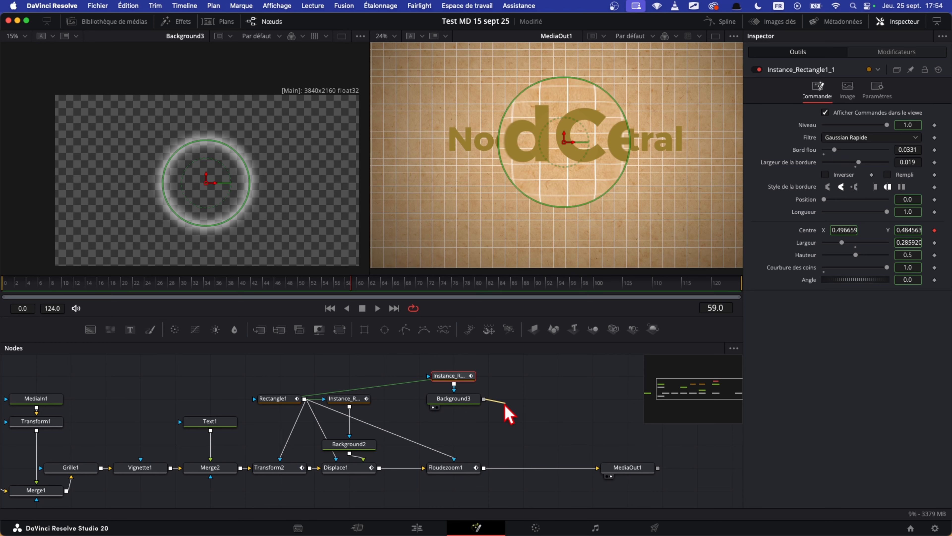
Merge Background3 over Floudezoom1's output, mask Merge3 with Rectangle1, and align the ring nodes above the merge
{"action": "left_click_drag", "start_coordinate": [495, 442], "coordinate": [483, 470]}
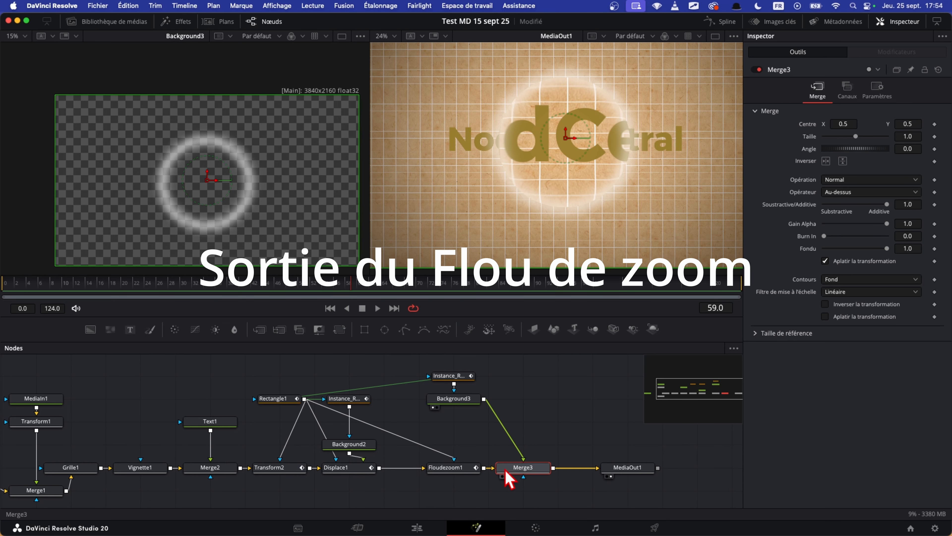
{"action": "left_click_drag", "start_coordinate": [308, 400], "coordinate": [524, 498]}
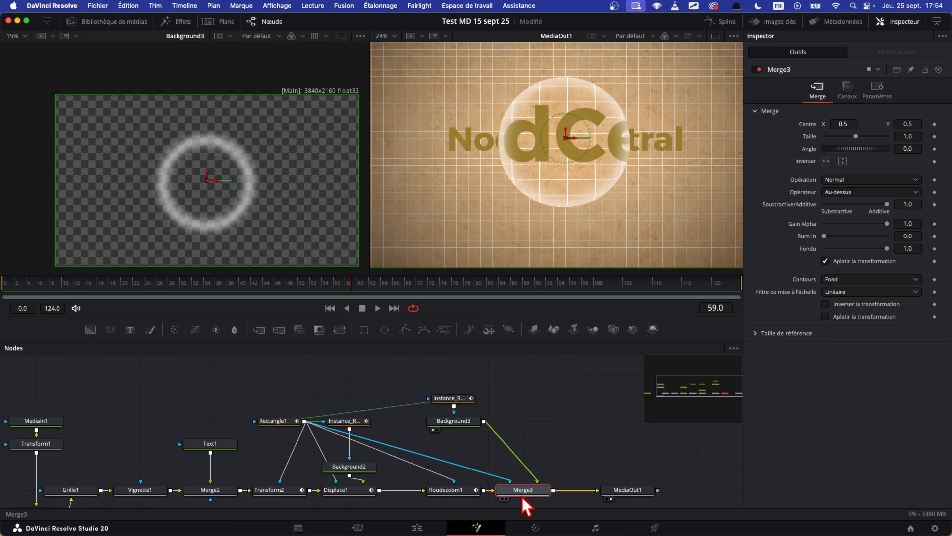
{"action": "left_click_drag", "start_coordinate": [427, 377], "coordinate": [526, 456]}
{"action": "left_click", "coordinate": [542, 443]}
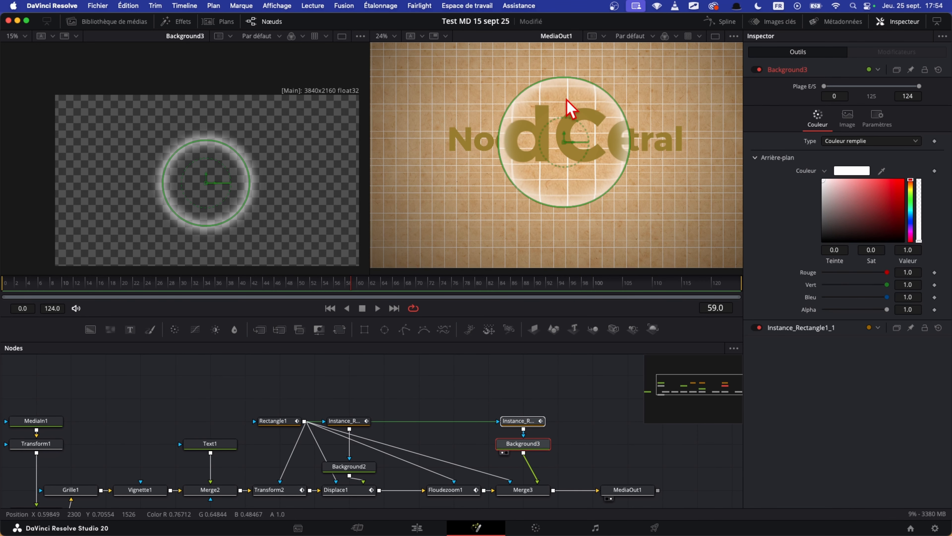
Set the ring instance's soft edge to 0.0362 and deinstance its level parameter
{"action": "left_click", "coordinate": [521, 420]}
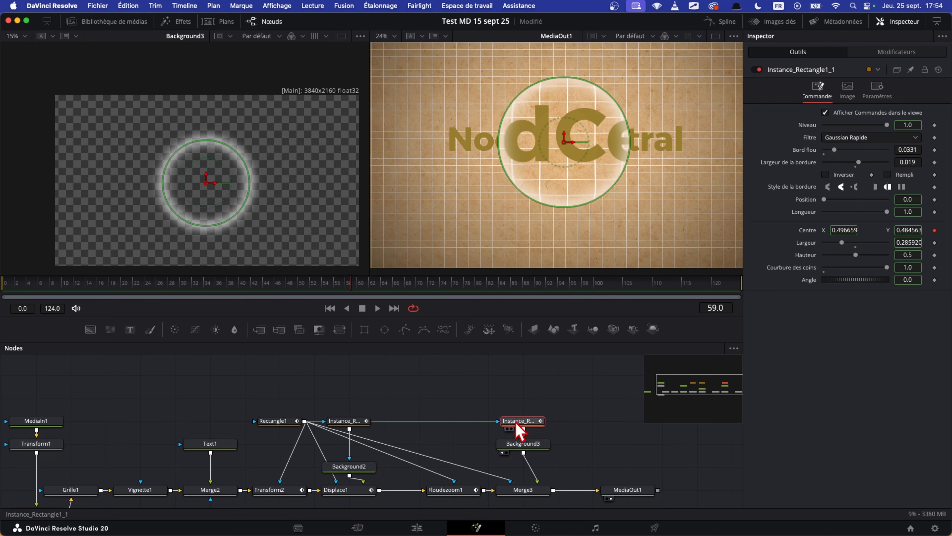
{"action": "mouse_move", "coordinate": [836, 151]}
{"action": "left_mouse_down"}
{"action": "mouse_move", "coordinate": [845, 152]}
{"action": "mouse_move", "coordinate": [835, 150]}
{"action": "left_mouse_up"}
{"action": "right_click", "coordinate": [815, 128]}
{"action": "left_click", "coordinate": [879, 227]}
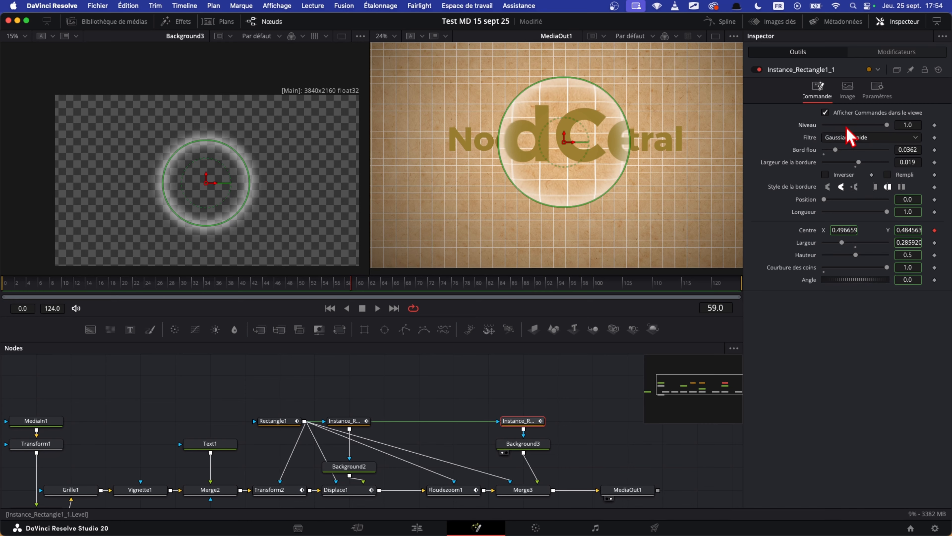
Lower the level of the ring instance masking Background3 to 0.543
{"action": "mouse_move", "coordinate": [888, 130]}
{"action": "left_mouse_down"}
{"action": "mouse_move", "coordinate": [850, 131]}
{"action": "mouse_move", "coordinate": [892, 127]}
{"action": "left_mouse_up"}
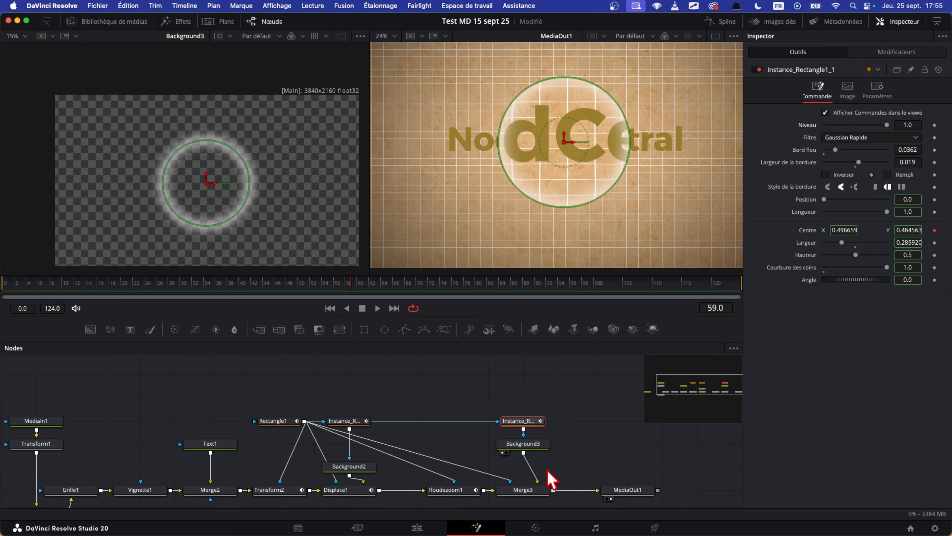
{"action": "left_click", "coordinate": [521, 446]}
{"action": "left_click_drag", "start_coordinate": [847, 202], "coordinate": [776, 138]}
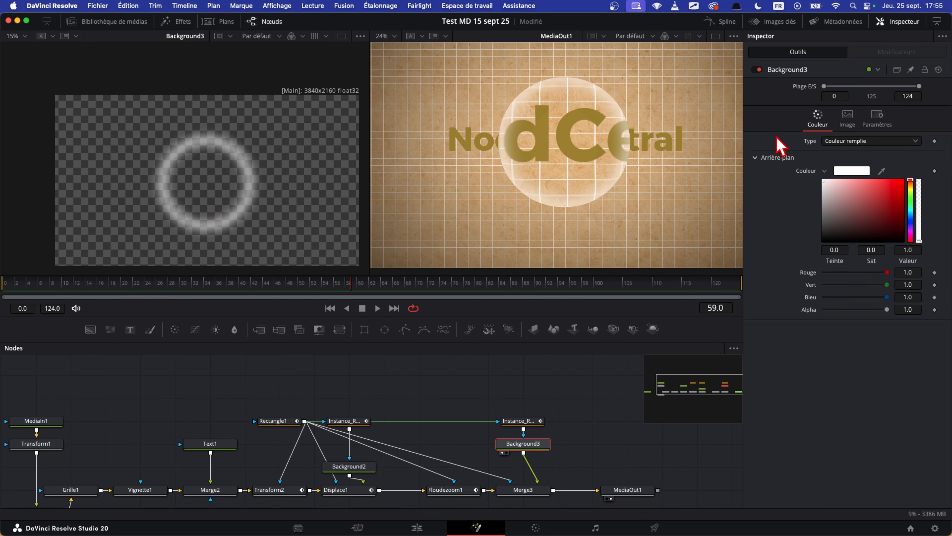
{"action": "left_click_drag", "start_coordinate": [918, 241], "coordinate": [930, 311]}
{"action": "left_click", "coordinate": [522, 426]}
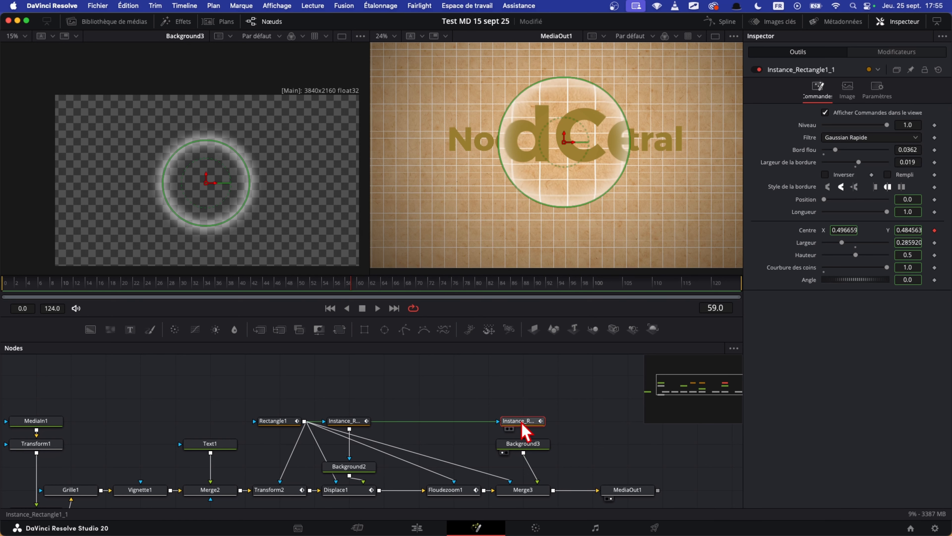
{"action": "left_click_drag", "start_coordinate": [888, 126], "coordinate": [849, 132]}
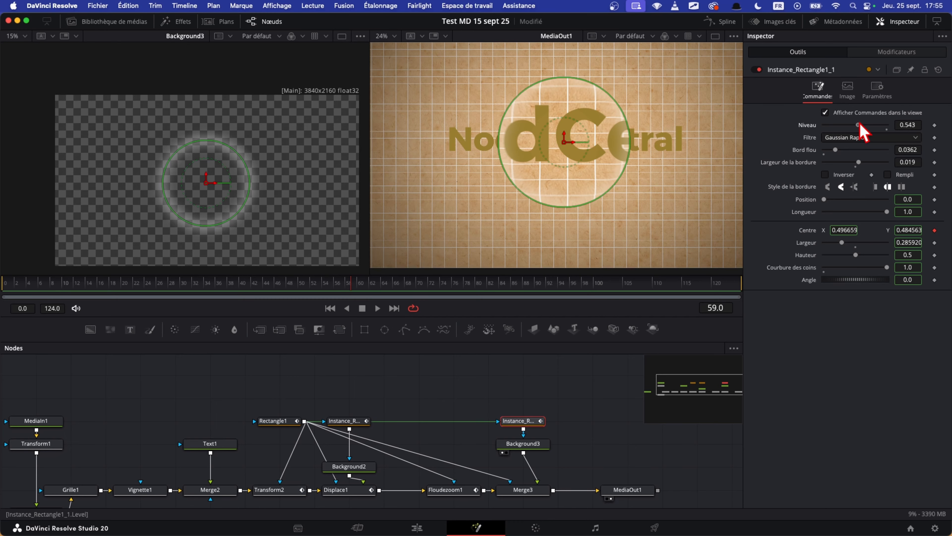
Move Rectangle1 to about X 0.502, Y 0.481 to test the lens with its ring
{"action": "left_click", "coordinate": [183, 398]}
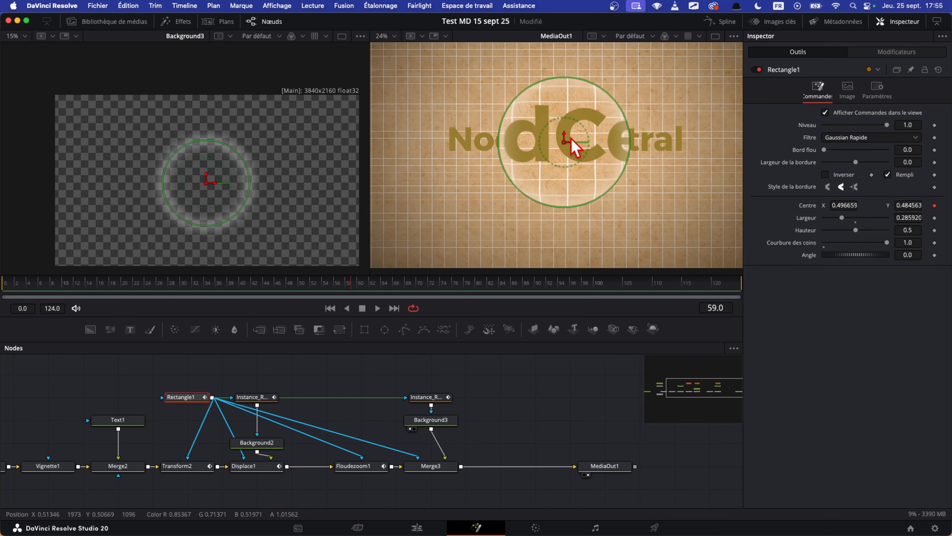
{"action": "mouse_move", "coordinate": [565, 142]}
{"action": "left_mouse_down"}
{"action": "mouse_move", "coordinate": [472, 146]}
{"action": "mouse_move", "coordinate": [621, 136]}
{"action": "mouse_move", "coordinate": [688, 166]}
{"action": "mouse_move", "coordinate": [667, 144]}
{"action": "mouse_move", "coordinate": [575, 147]}
{"action": "left_mouse_up"}
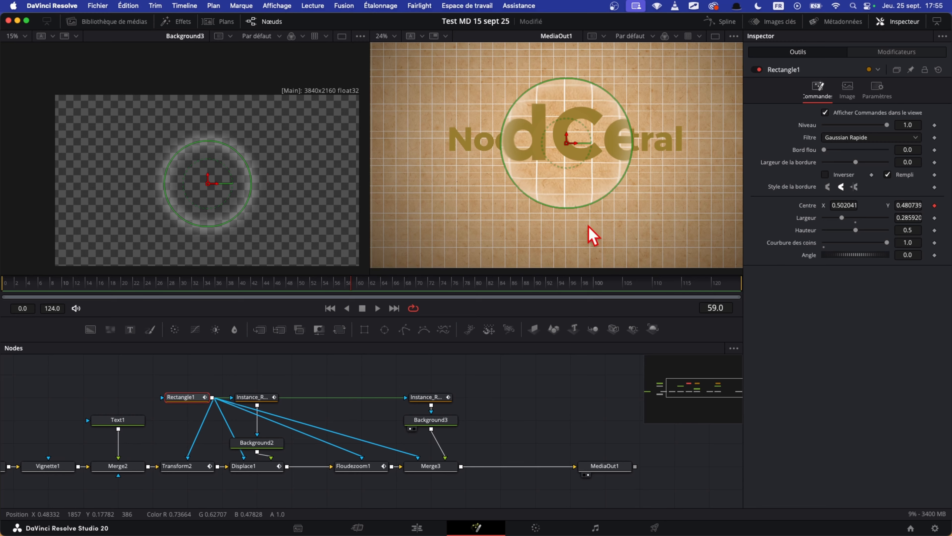
Insert a SoftGlow after Background3 with threshold 0.102, glow size 42.5 and blend 0.74, and align it between Background3 and Merge3
{"action": "left_click", "coordinate": [426, 422]}
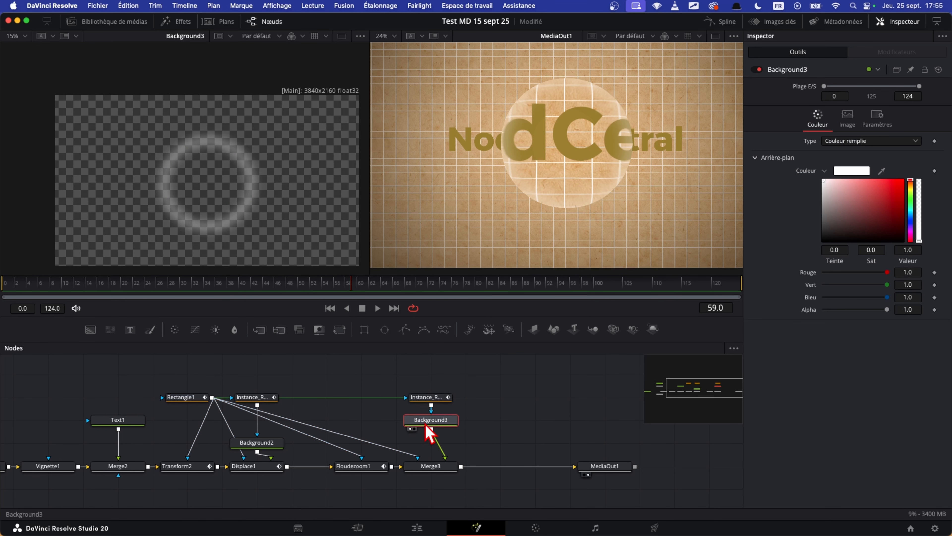
{"action": "key", "text": "shift+space"}
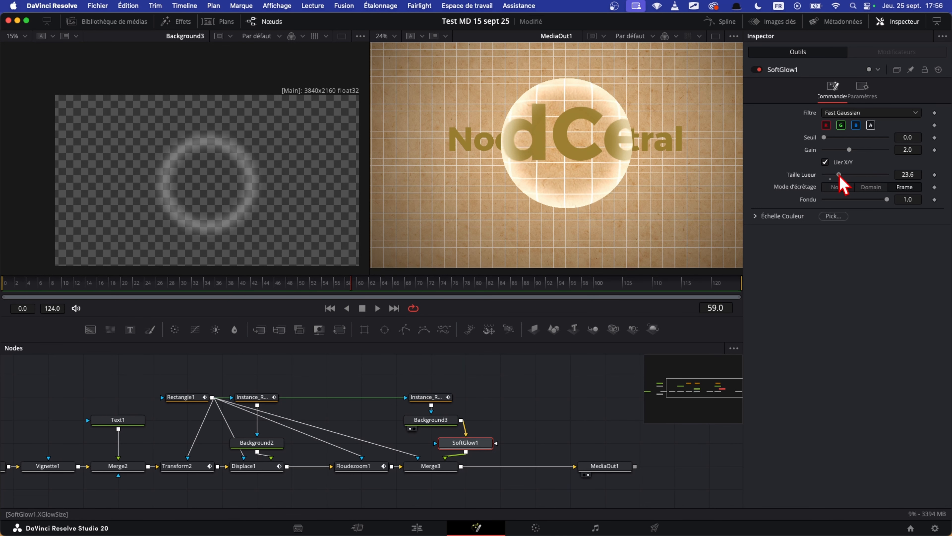
{"action": "mouse_move", "coordinate": [851, 174]}
{"action": "left_mouse_down"}
{"action": "mouse_move", "coordinate": [836, 175]}
{"action": "mouse_move", "coordinate": [849, 175]}
{"action": "left_mouse_up"}
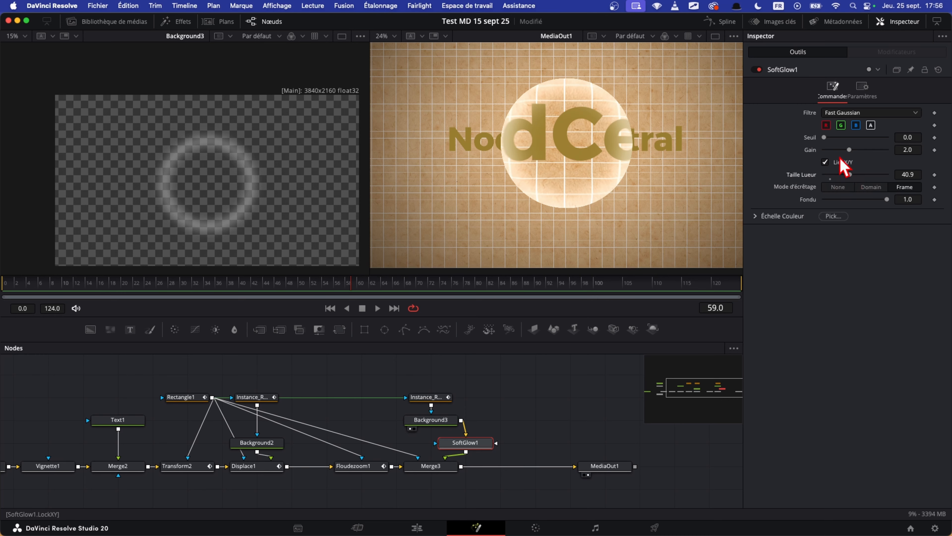
{"action": "left_click_drag", "start_coordinate": [825, 138], "coordinate": [833, 139]}
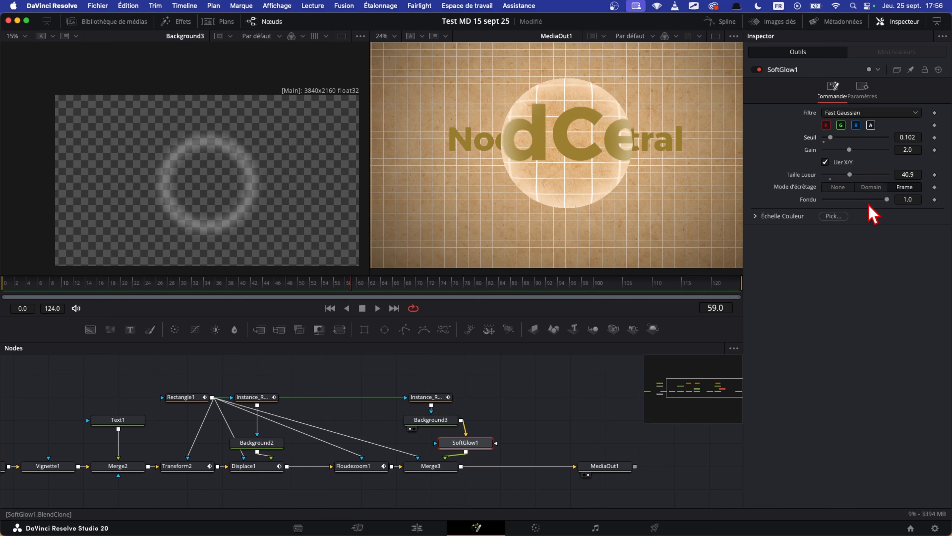
{"action": "left_click_drag", "start_coordinate": [868, 199], "coordinate": [855, 178]}
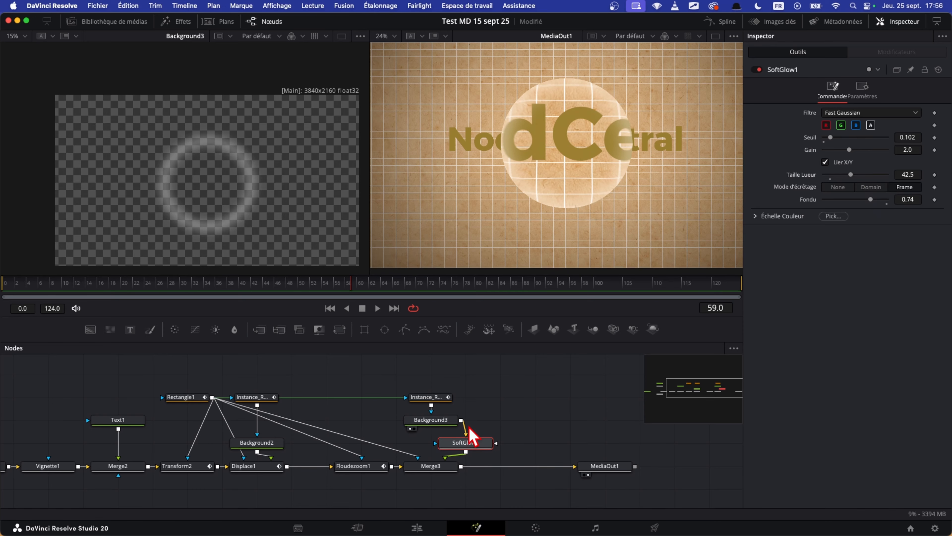
{"action": "left_click_drag", "start_coordinate": [485, 387], "coordinate": [472, 427]}
{"action": "left_click_drag", "start_coordinate": [519, 389], "coordinate": [417, 450]}
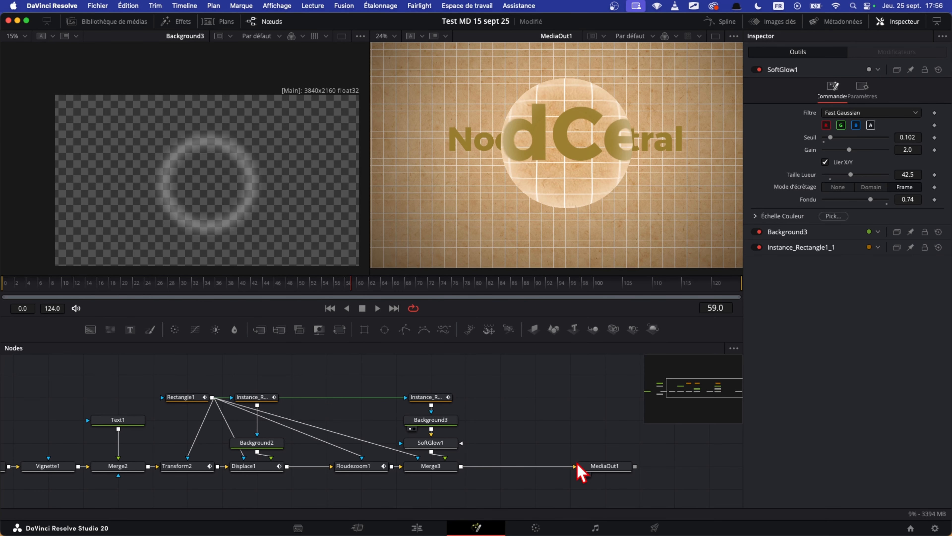
Add the Chromatic Aberration tool from the Fusion effect templates and insert it between Merge3 and MediaOut1
{"action": "left_click", "coordinate": [112, 21]}
{"action": "left_click", "coordinate": [165, 23]}
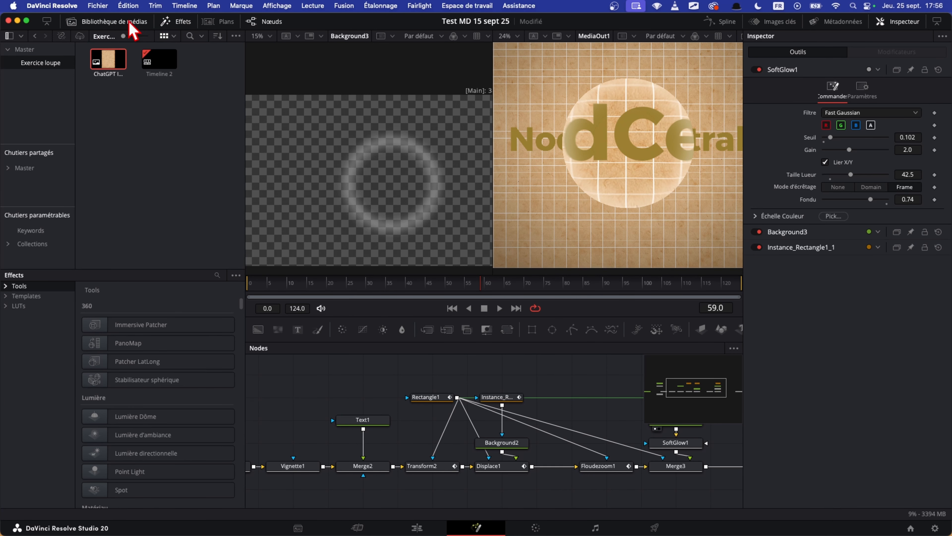
{"action": "left_click", "coordinate": [129, 21]}
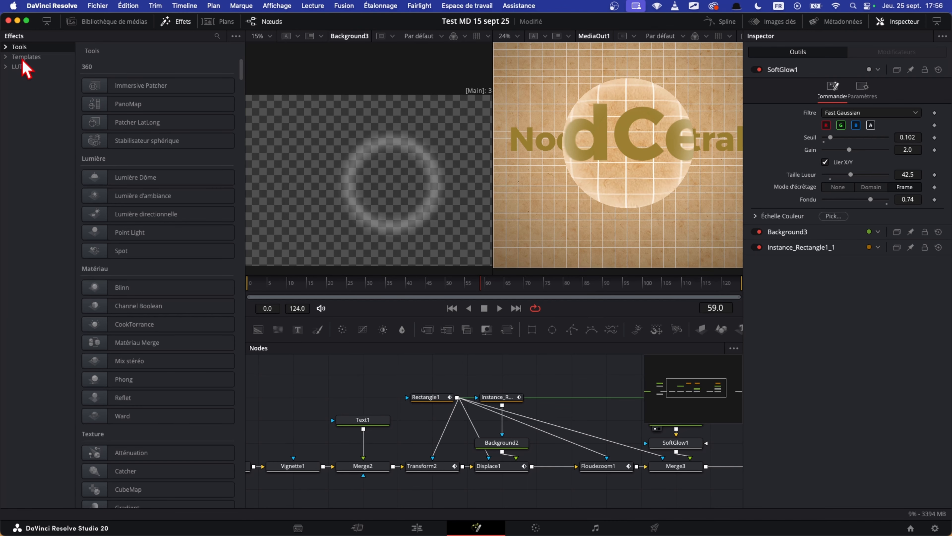
{"action": "left_click", "coordinate": [5, 56]}
{"action": "left_click", "coordinate": [26, 77]}
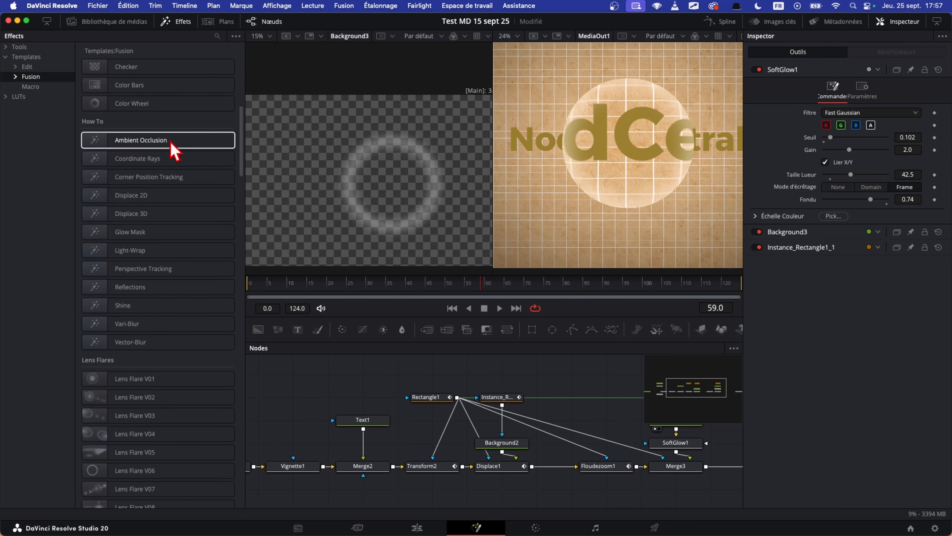
{"action": "scroll", "coordinate": [188, 195], "scroll_direction": "down", "scroll_amount": 10}
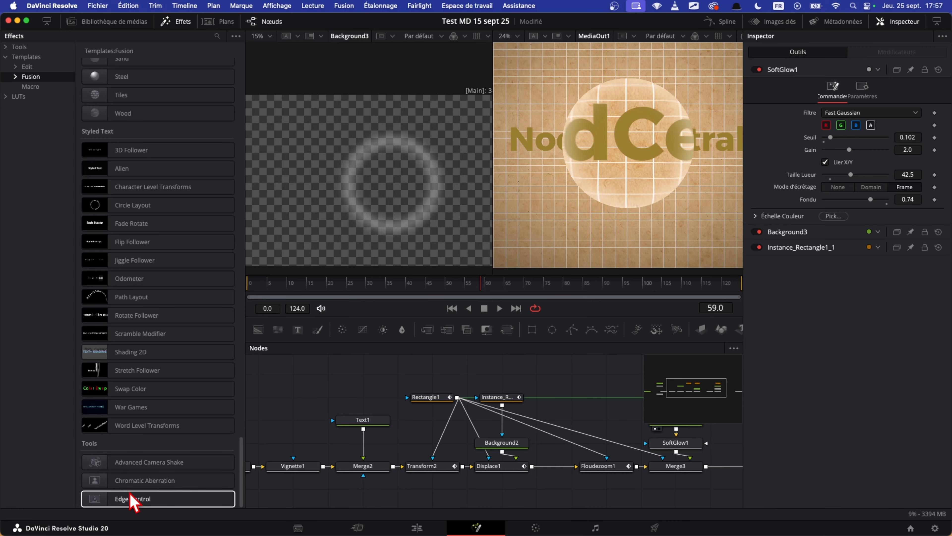
{"action": "left_click_drag", "start_coordinate": [136, 489], "coordinate": [727, 455]}
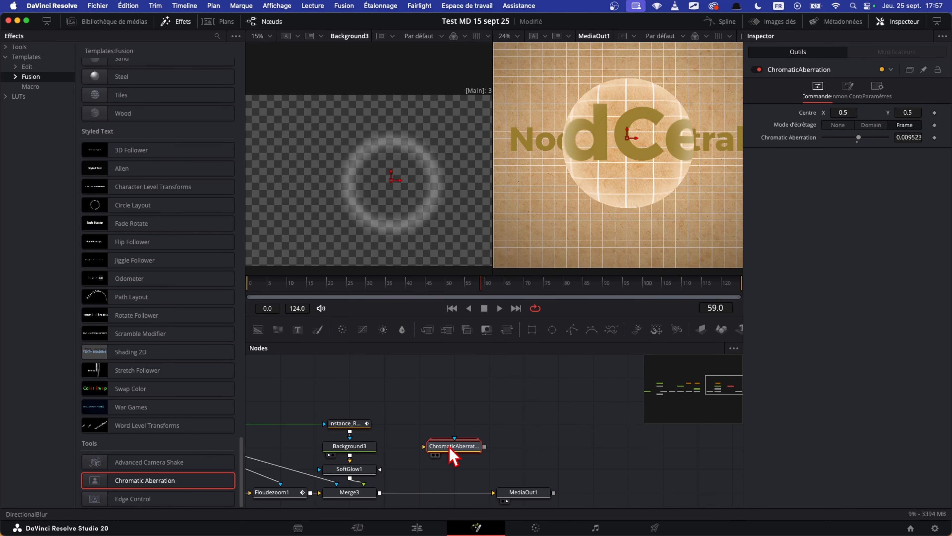
{"action": "left_click_drag", "start_coordinate": [451, 453], "coordinate": [440, 493]}
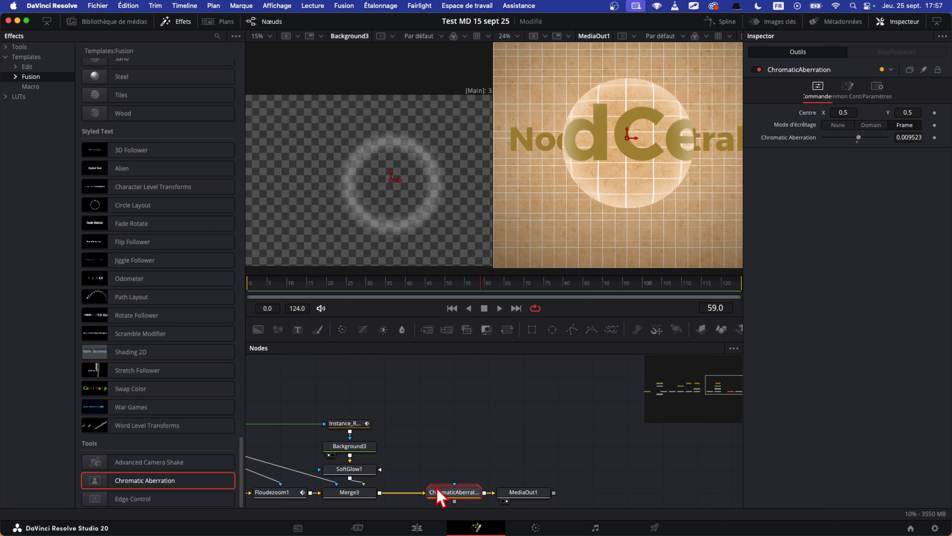
Mask the ChromaticAberration node with Rectangle1 and set its chromatic aberration amount to 0.038
{"action": "scroll", "coordinate": [439, 497], "scroll_direction": "left", "scroll_amount": 10}
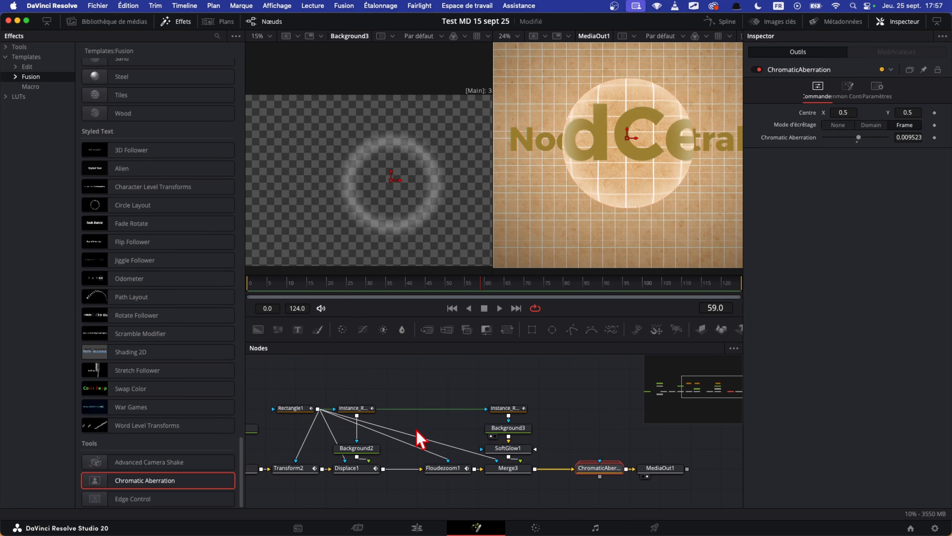
{"action": "left_click_drag", "start_coordinate": [318, 408], "coordinate": [611, 437]}
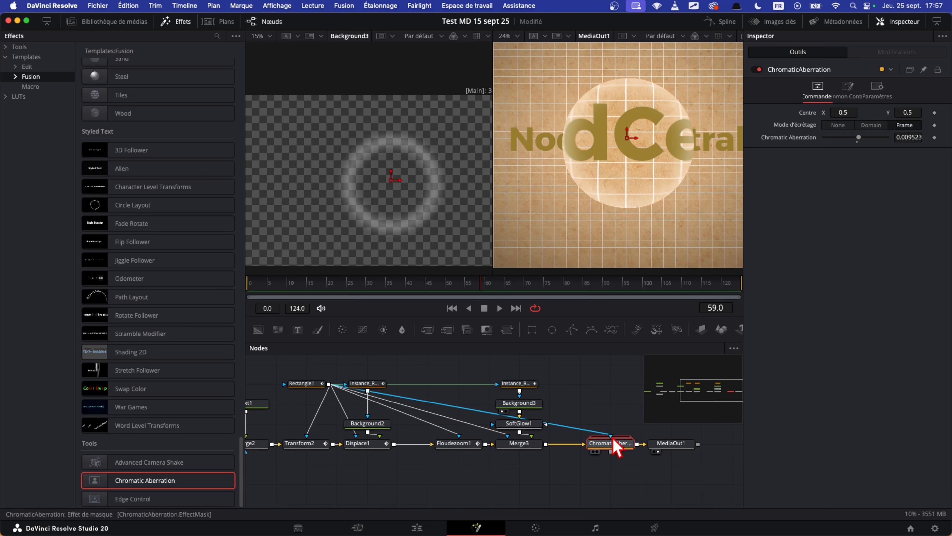
{"action": "scroll", "coordinate": [615, 446], "scroll_direction": "right", "scroll_amount": 5}
{"action": "left_click_drag", "start_coordinate": [857, 137], "coordinate": [859, 138]}
{"action": "scroll", "coordinate": [655, 153], "scroll_direction": "up", "scroll_amount": 3}
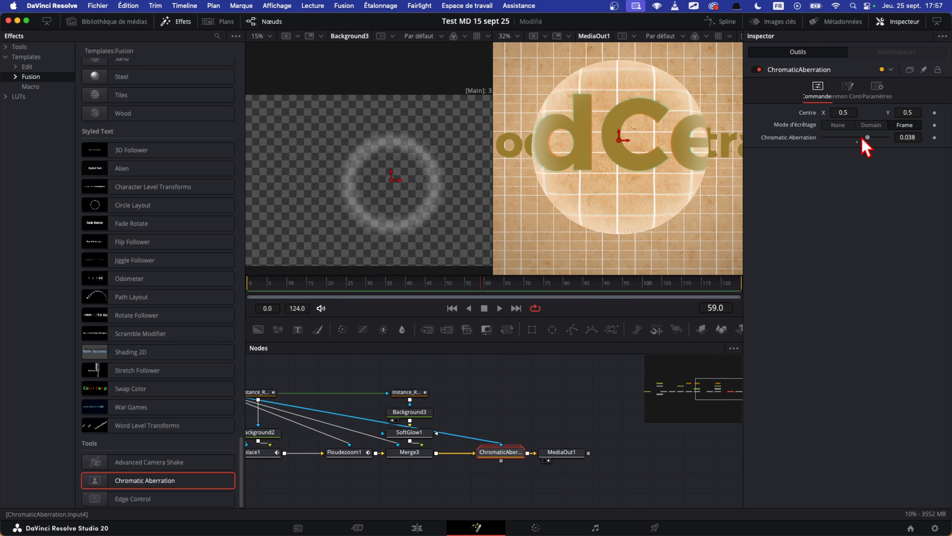
Try shifting the ChromaticAberration centre to X 0.576 with a different Y, and undo the change
{"action": "left_click_drag", "start_coordinate": [844, 112], "coordinate": [824, 113]}
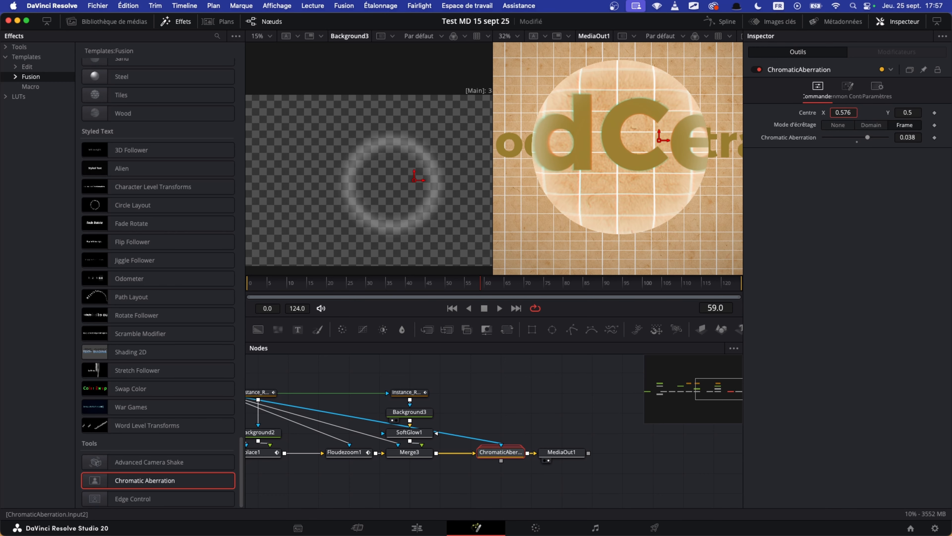
{"action": "left_click_drag", "start_coordinate": [922, 113], "coordinate": [882, 112]}
{"action": "key", "text": "super+z"}
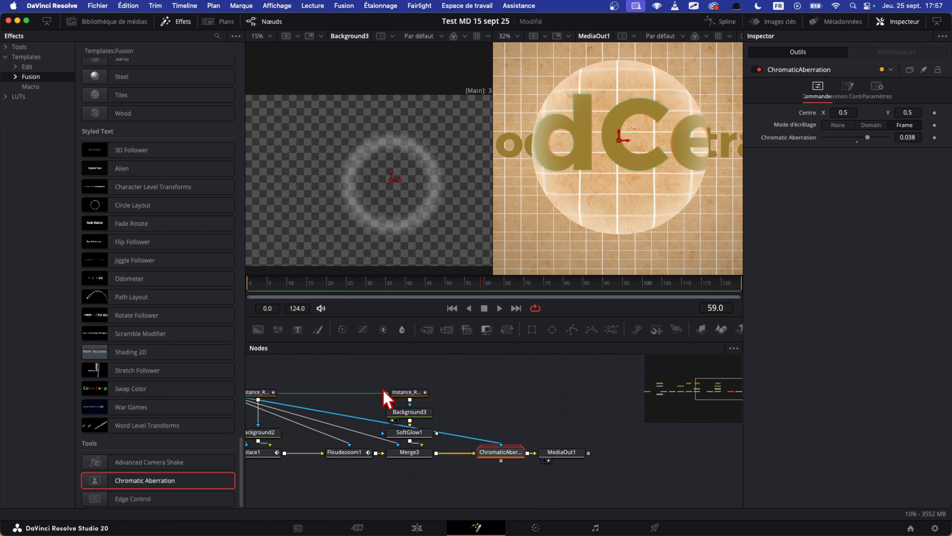
Mask ChromaticAberration with Background3 instead of Rectangle1, set its amount to 0.2, and close the effects library
{"action": "left_click_drag", "start_coordinate": [410, 420], "coordinate": [508, 455]}
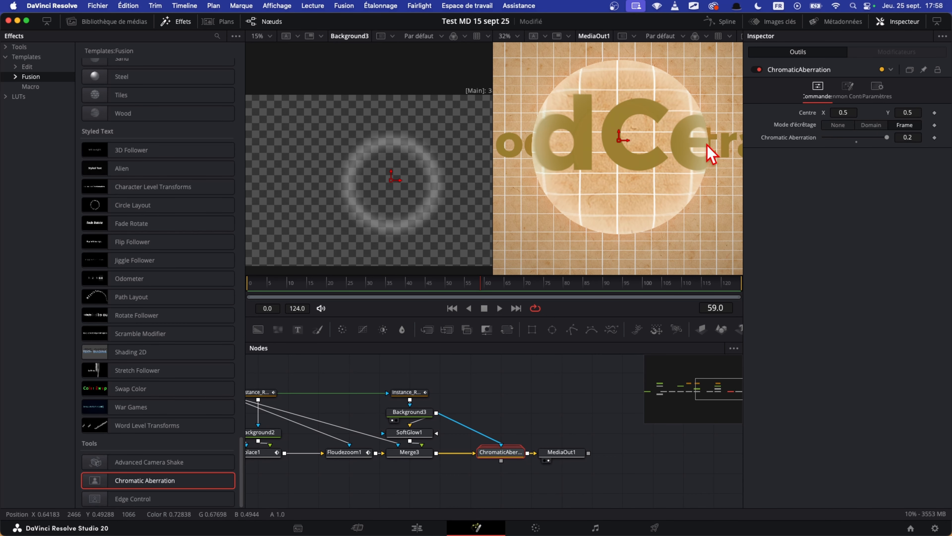
{"action": "left_click_drag", "start_coordinate": [562, 453], "coordinate": [594, 453]}
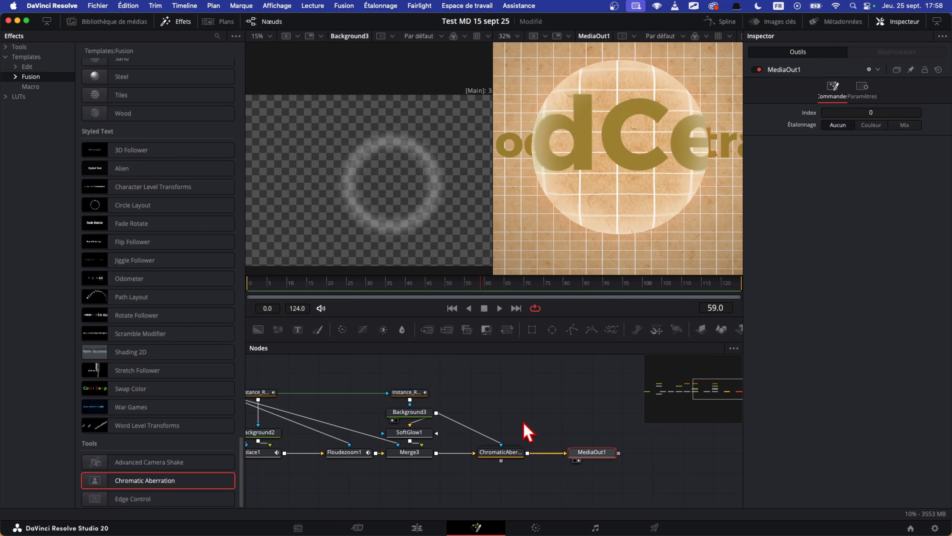
{"action": "scroll", "coordinate": [471, 379], "scroll_direction": "down", "scroll_amount": 1}
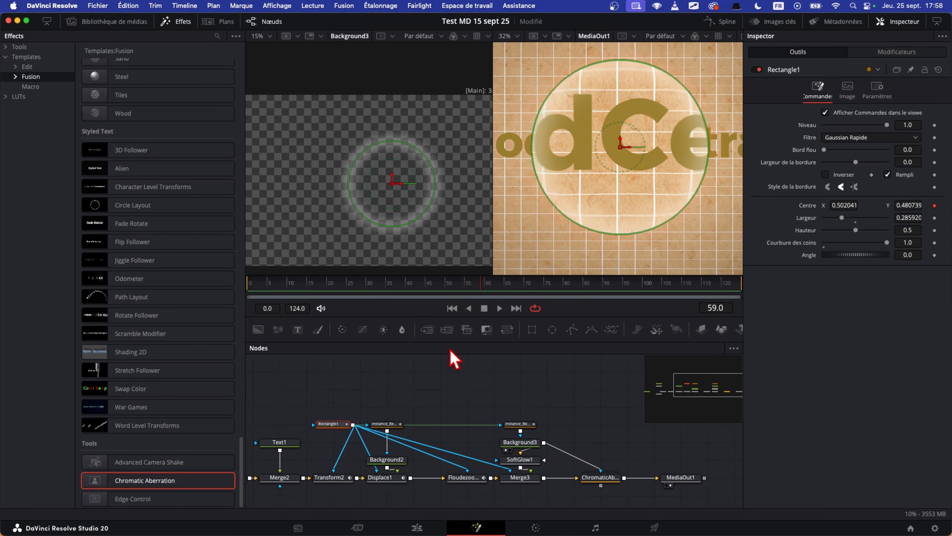
{"action": "left_click", "coordinate": [177, 24]}
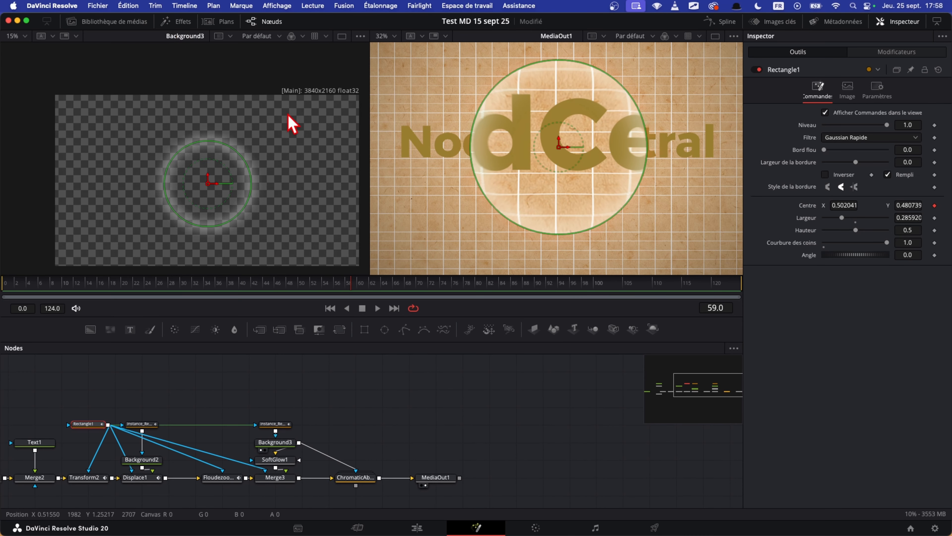
Test the lens by moving Rectangle1 around the title, leaving it at about X 0.420, Y 0.506
{"action": "left_click_drag", "start_coordinate": [580, 147], "coordinate": [606, 136]}
{"action": "scroll", "coordinate": [501, 178], "scroll_direction": "down", "scroll_amount": 2}
{"action": "key", "text": "super+z"}
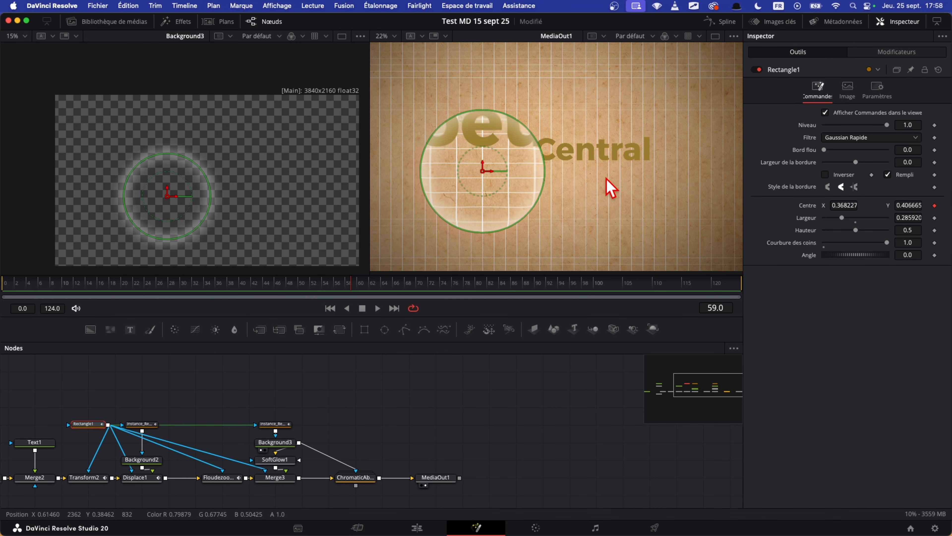
{"action": "scroll", "coordinate": [547, 159], "scroll_direction": "down", "scroll_amount": 1}
{"action": "left_click_drag", "start_coordinate": [491, 168], "coordinate": [532, 159]}
{"action": "scroll", "coordinate": [454, 435], "scroll_direction": "down", "scroll_amount": 3}
Merge a black Background over the ChromaticAberration output, and mask that merge with Rectangle1 using an inverted mask
{"action": "left_click_drag", "start_coordinate": [453, 439], "coordinate": [506, 439]}
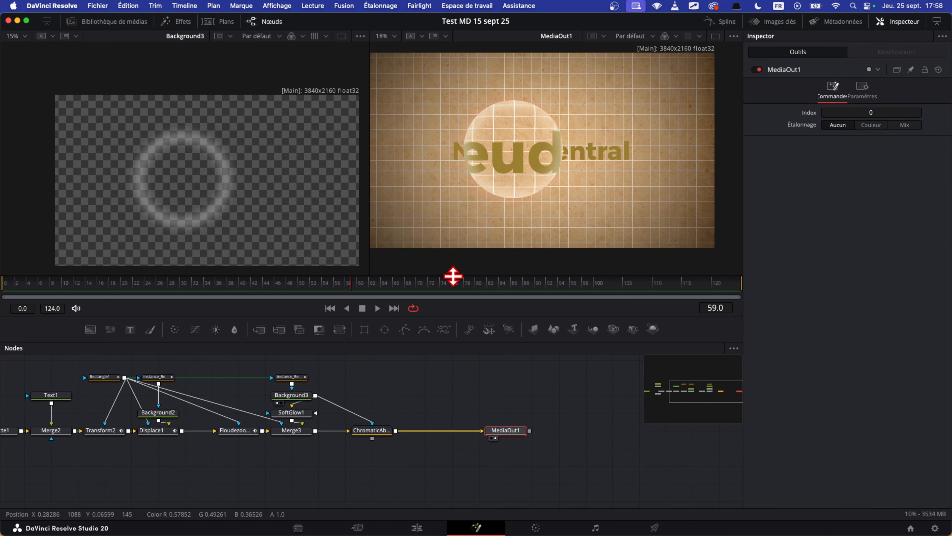
{"action": "left_click_drag", "start_coordinate": [94, 332], "coordinate": [397, 441]}
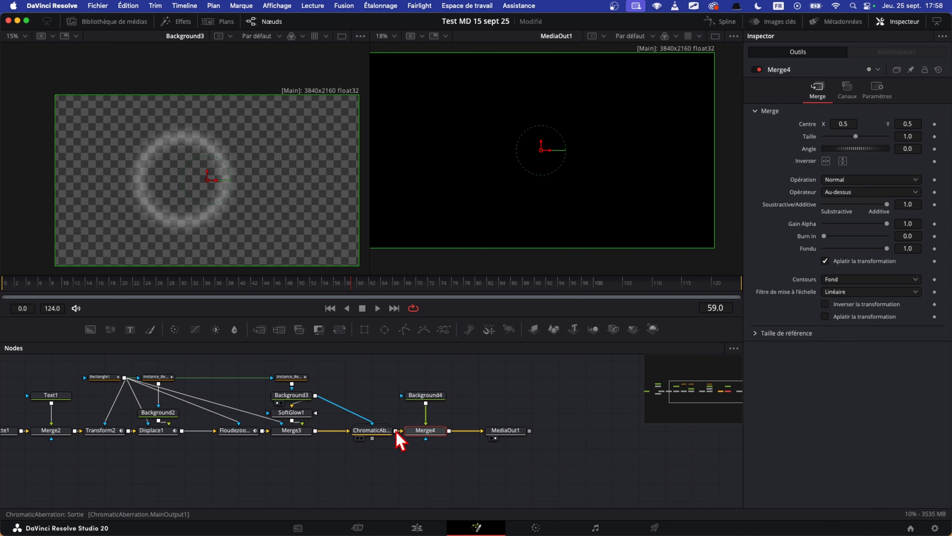
{"action": "left_click_drag", "start_coordinate": [92, 373], "coordinate": [427, 466]}
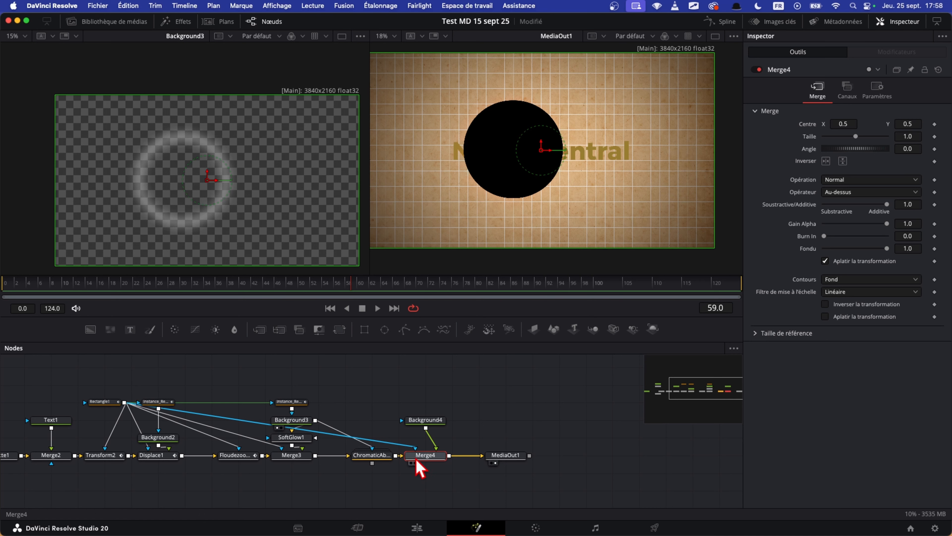
{"action": "left_click", "coordinate": [877, 92]}
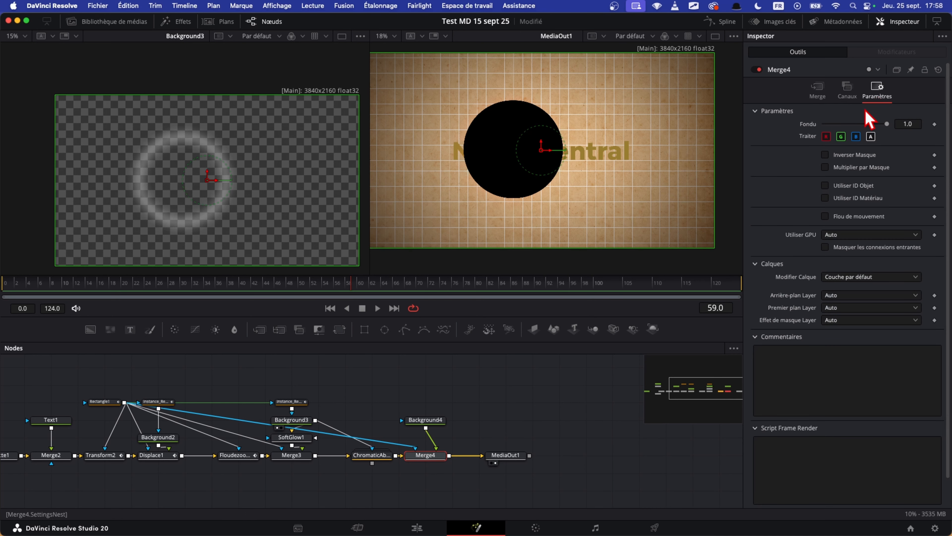
{"action": "left_click", "coordinate": [826, 155]}
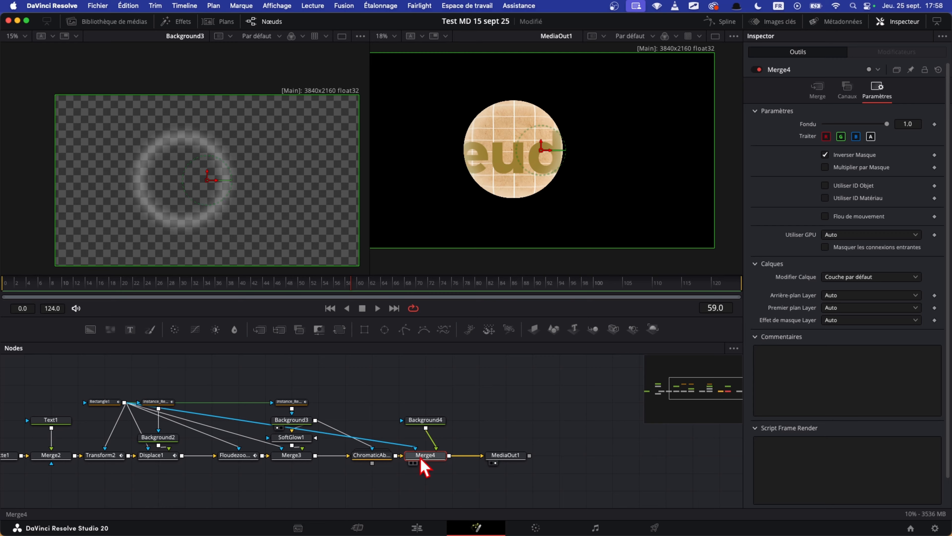
Set Background4's alpha to 0.425 to darken the area around the lens
{"action": "left_click", "coordinate": [435, 420]}
{"action": "left_click_drag", "start_coordinate": [884, 217], "coordinate": [851, 220]}
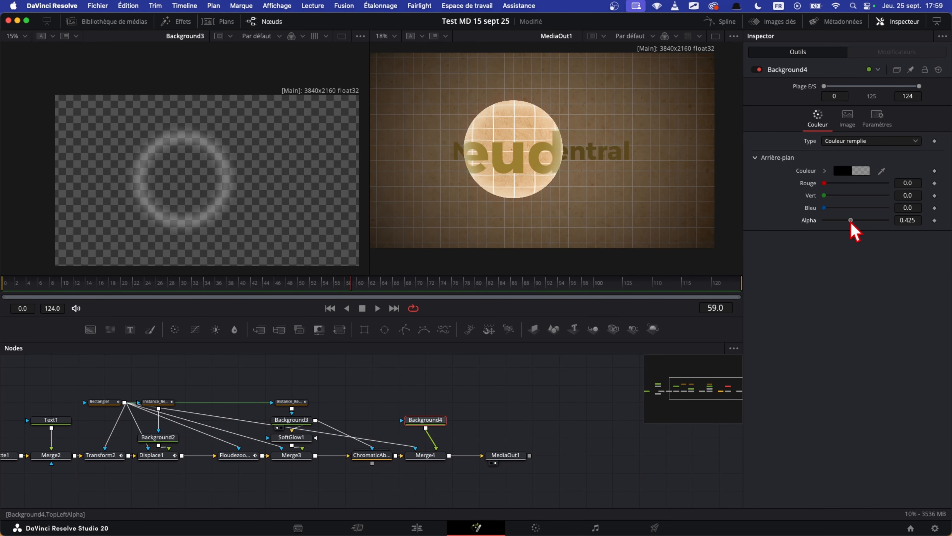
Try lowering Merge4's blend to 0.984, and restore it to 1.0
{"action": "left_click", "coordinate": [424, 456]}
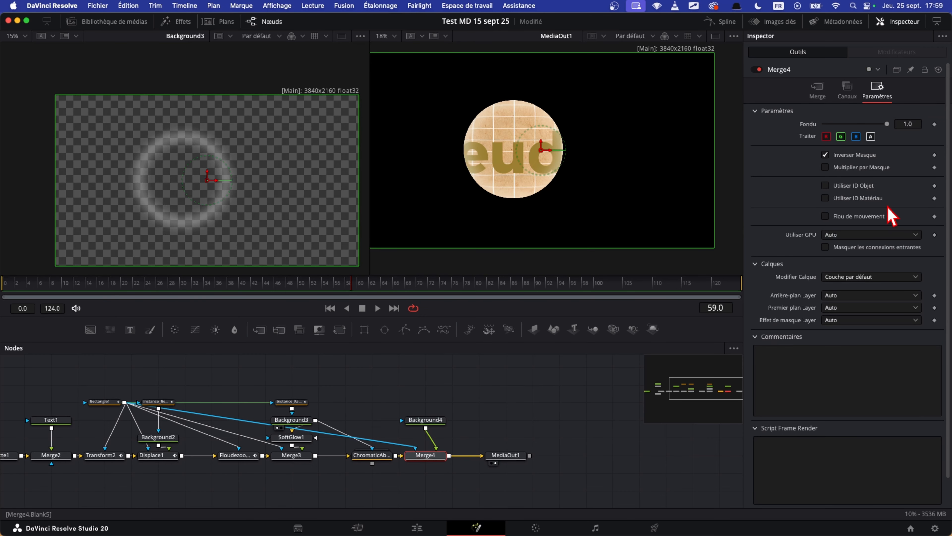
{"action": "mouse_move", "coordinate": [885, 125]}
{"action": "left_mouse_down"}
{"action": "mouse_move", "coordinate": [850, 125]}
{"action": "mouse_move", "coordinate": [885, 125]}
{"action": "left_mouse_up"}
{"action": "left_click", "coordinate": [816, 86]}
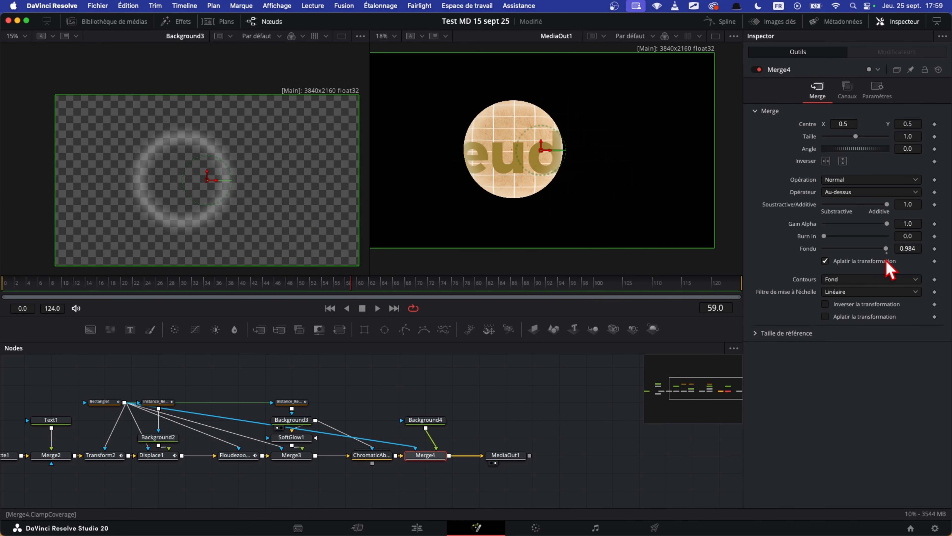
{"action": "left_click_drag", "start_coordinate": [885, 249], "coordinate": [917, 253]}
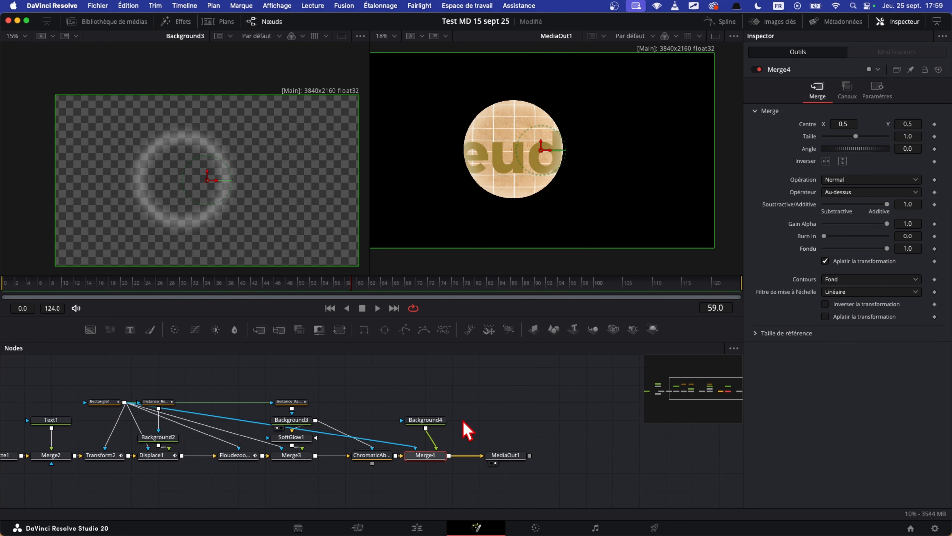
Reduce Background4's alpha again to dim the surroundings, and move Rectangle1 to about X 0.465, Y 0.501
{"action": "left_click", "coordinate": [444, 423]}
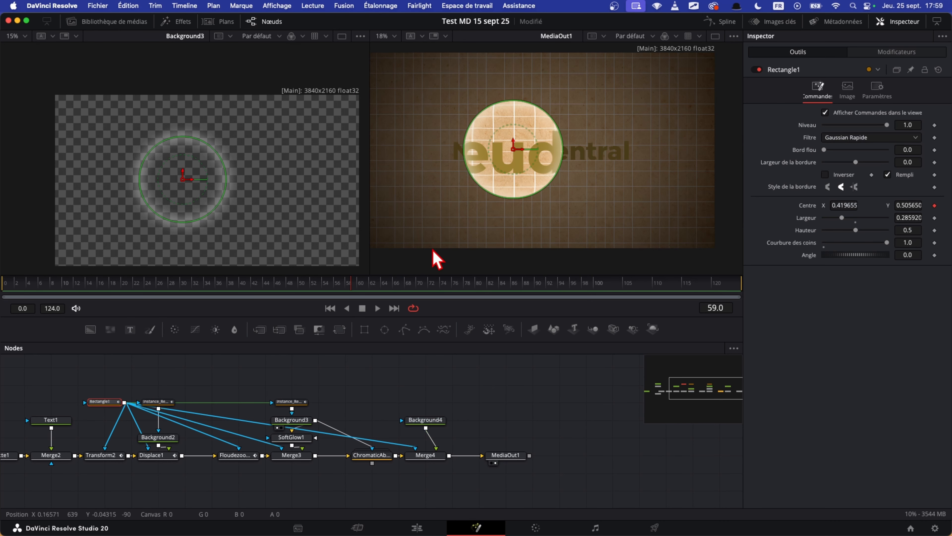
{"action": "mouse_move", "coordinate": [519, 156]}
{"action": "left_mouse_down"}
{"action": "mouse_move", "coordinate": [433, 149]}
{"action": "mouse_move", "coordinate": [485, 164]}
{"action": "mouse_move", "coordinate": [528, 152]}
{"action": "left_mouse_up"}
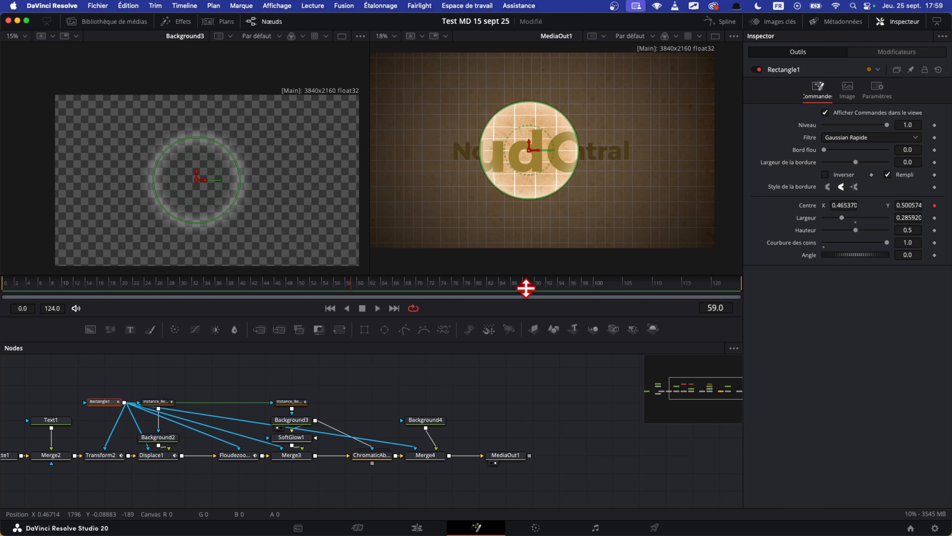
Paste an instance of Rectangle1 between Merge4 and MediaOut1, and deinstance its solid fill and border width
{"action": "left_click_drag", "start_coordinate": [507, 455], "coordinate": [588, 455]}
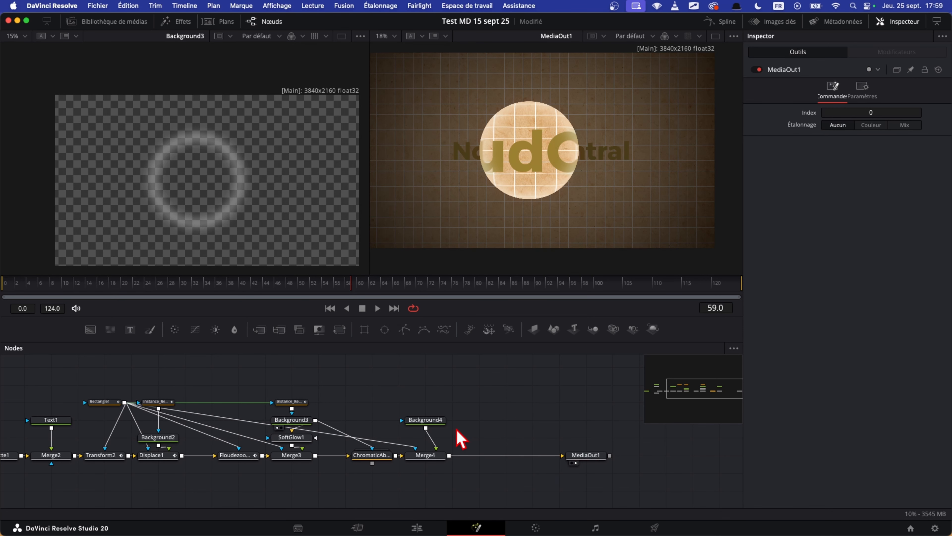
{"action": "left_click", "coordinate": [112, 406]}
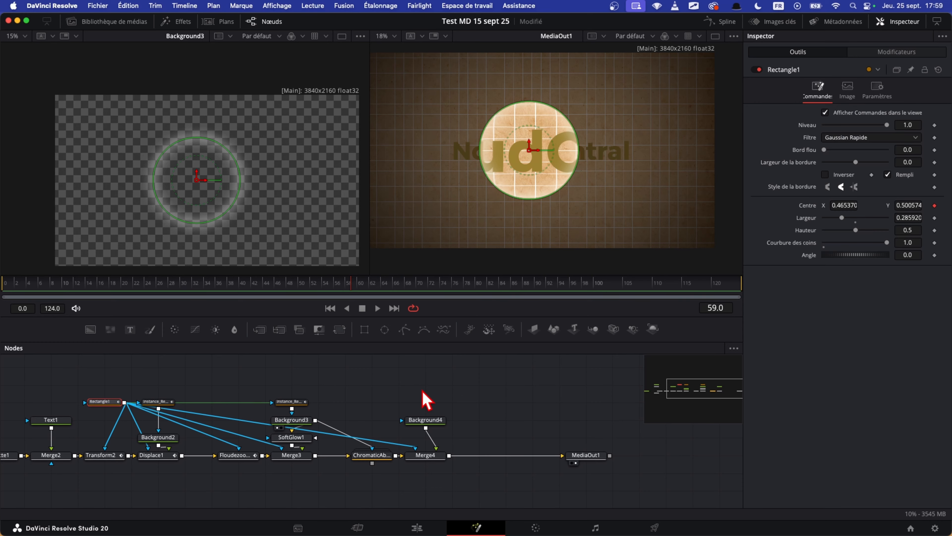
{"action": "key", "text": "super+shift+v"}
{"action": "left_click_drag", "start_coordinate": [468, 399], "coordinate": [558, 403]}
{"action": "right_click", "coordinate": [916, 174]}
{"action": "left_click", "coordinate": [804, 170]}
{"action": "right_click", "coordinate": [801, 165]}
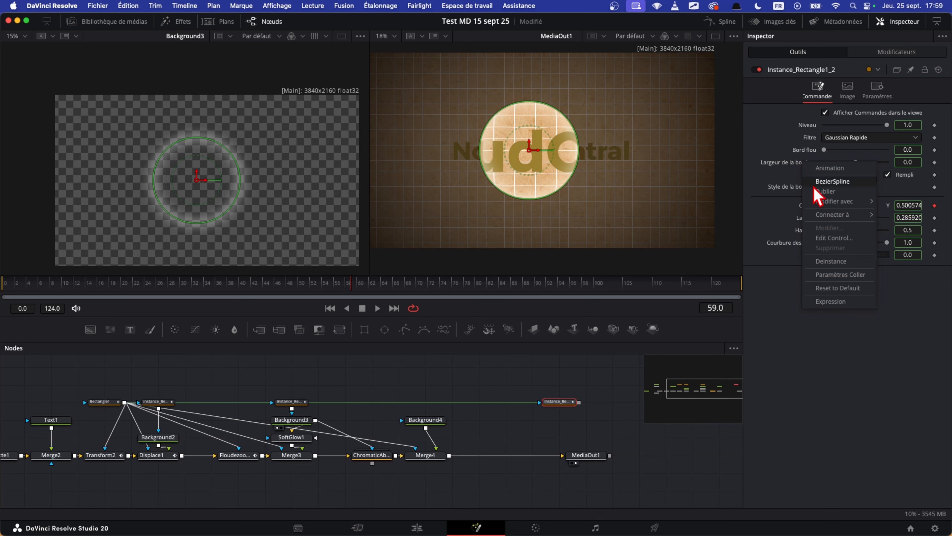
{"action": "left_click", "coordinate": [828, 262]}
Add a grey Background masked by the new Rectangle1 instance, and merge it between Merge4 and MediaOut1
{"action": "left_click_drag", "start_coordinate": [90, 330], "coordinate": [578, 420]}
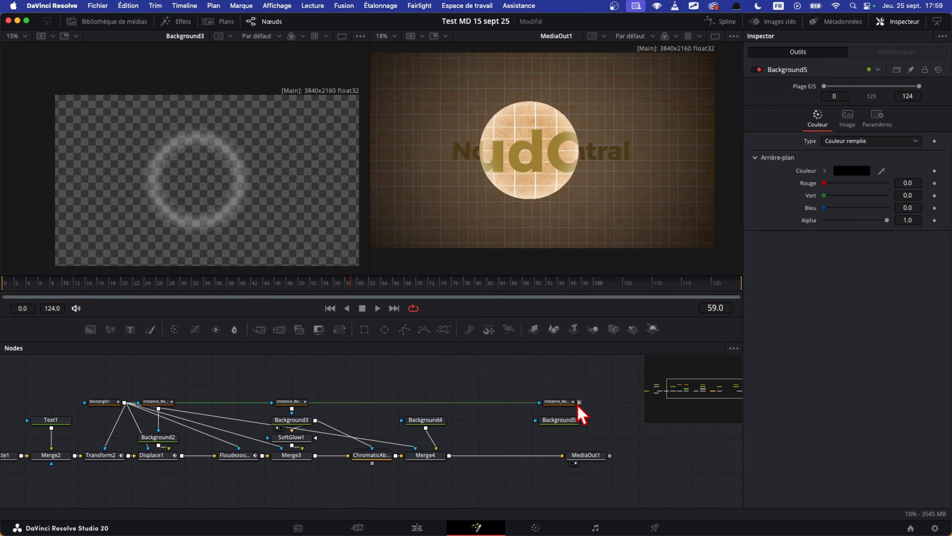
{"action": "left_click", "coordinate": [577, 420]}
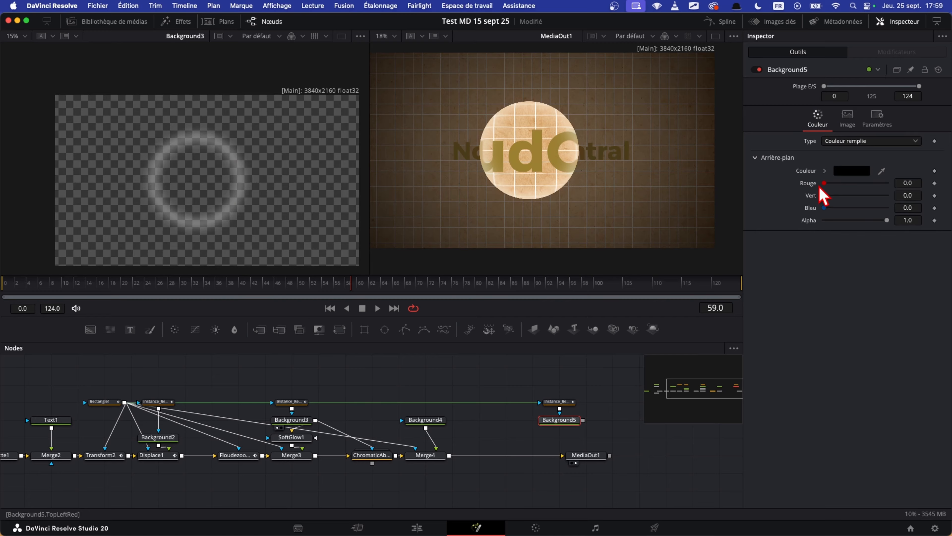
{"action": "left_click", "coordinate": [825, 171]}
{"action": "left_click_drag", "start_coordinate": [822, 200], "coordinate": [818, 209]}
{"action": "left_click_drag", "start_coordinate": [583, 420], "coordinate": [454, 455]}
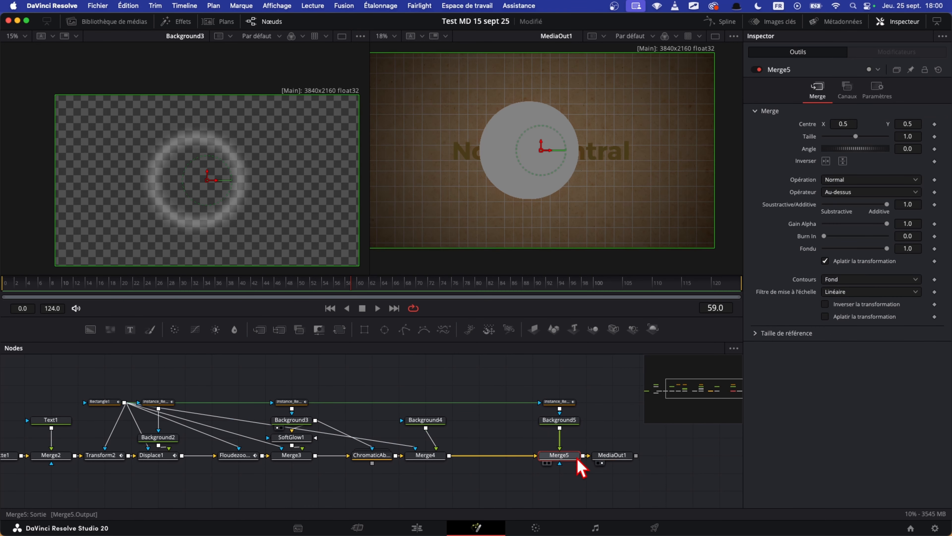
Turn off the solid fill of the new Rectangle1 instance and set its border width to 0.016 to form a frame
{"action": "left_click", "coordinate": [570, 401]}
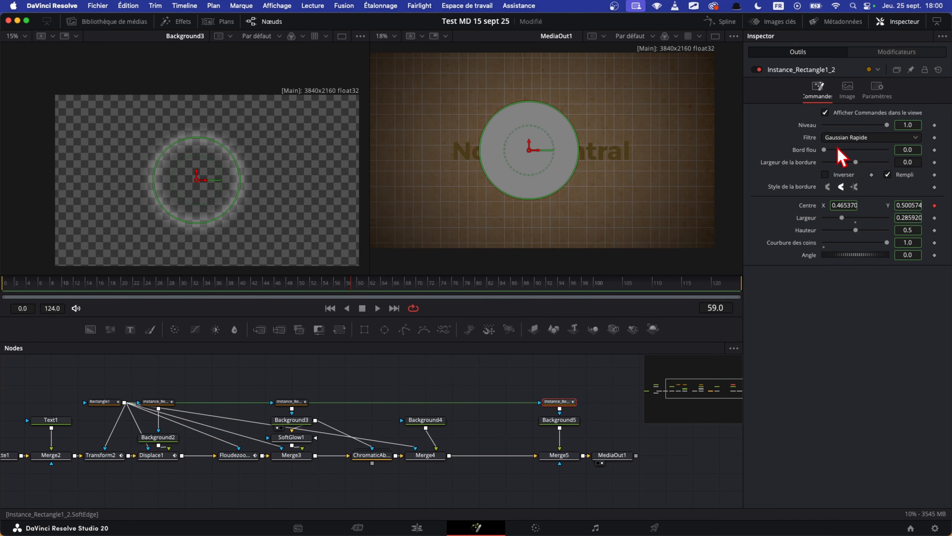
{"action": "left_click", "coordinate": [887, 175]}
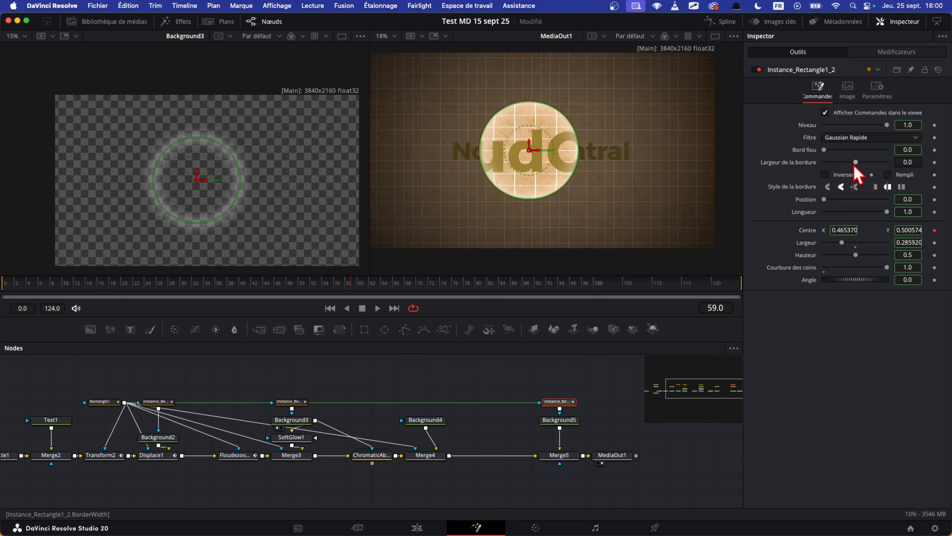
{"action": "left_click_drag", "start_coordinate": [855, 165], "coordinate": [858, 166]}
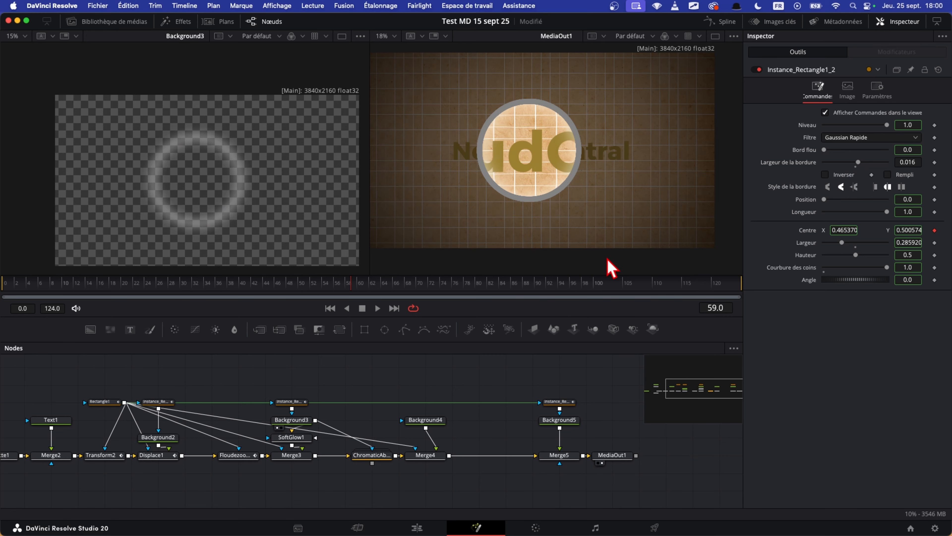
Move MediaOut1 farther from Merge5 to make room in the node graph around the lens frame nodes
{"action": "left_click_drag", "start_coordinate": [609, 454], "coordinate": [662, 455]}
{"action": "scroll", "coordinate": [588, 441], "scroll_direction": "right", "scroll_amount": 2}
{"action": "left_click", "coordinate": [579, 428]}
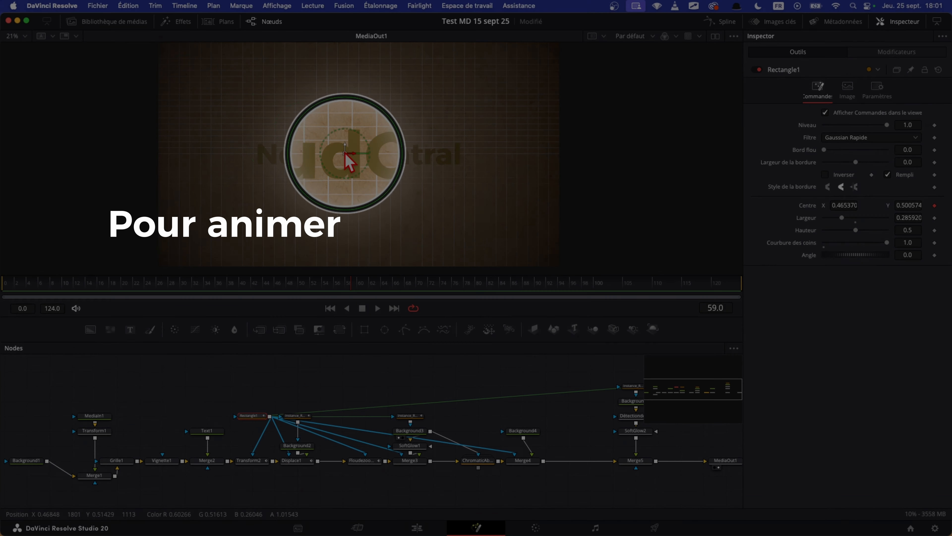
Move Rectangle1 over the start of the title, to about X 0.292, Y 0.556
{"action": "left_click_drag", "start_coordinate": [346, 164], "coordinate": [278, 146]}
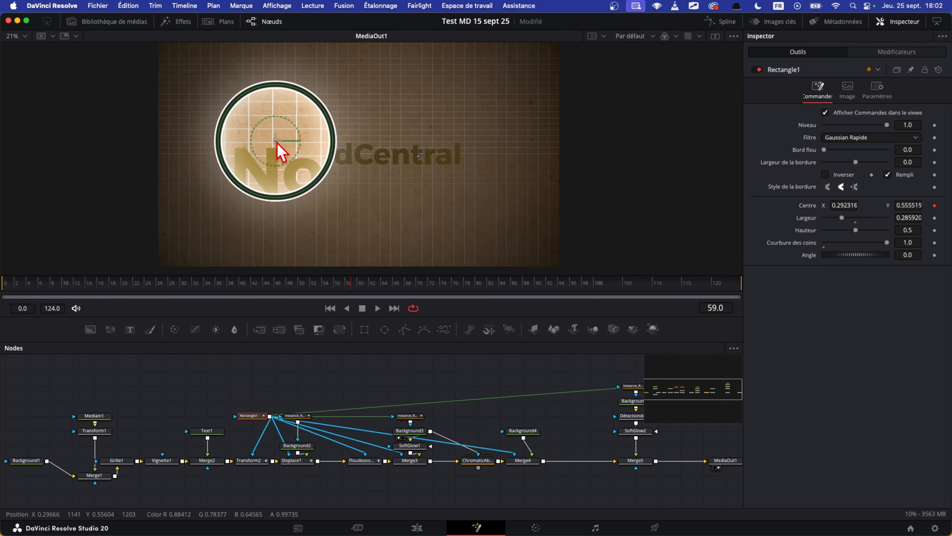